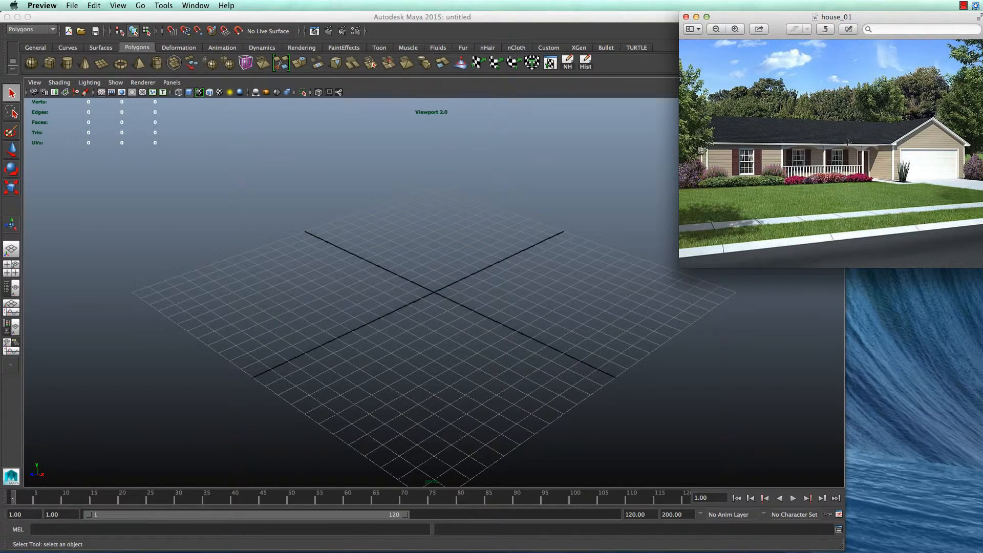
- Create a polygon cube and scale it into a wide, very thin rectangular floor slab
left_click_drag(351, 263, 366, 283, "alt")
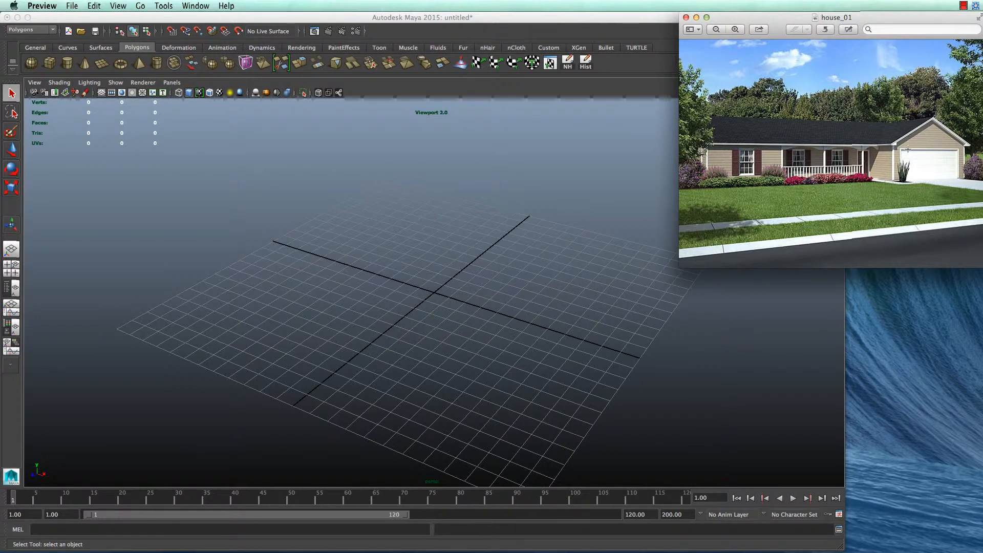
left_click_drag(177, 252, 214, 248, "alt")
left_click(99, 91)
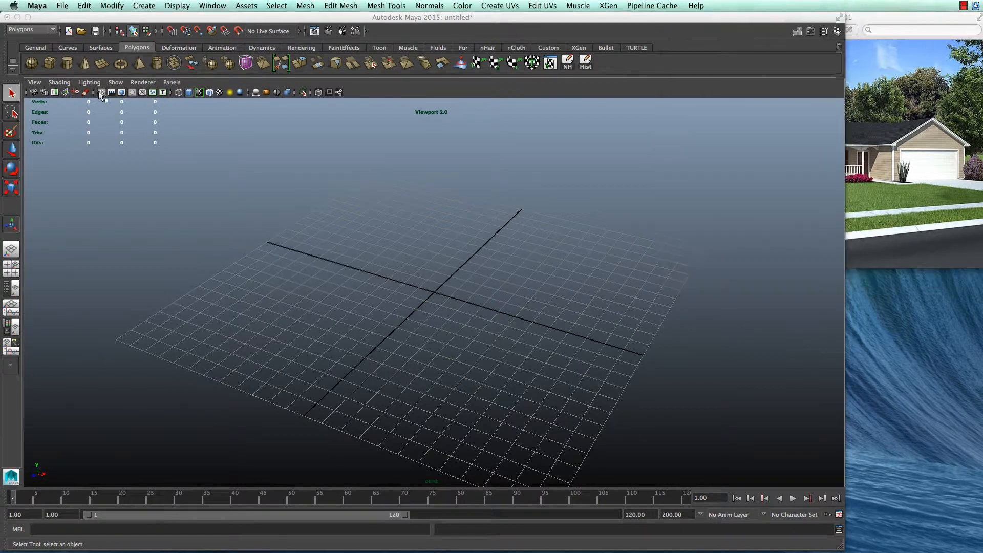
left_click(50, 64)
key("r")
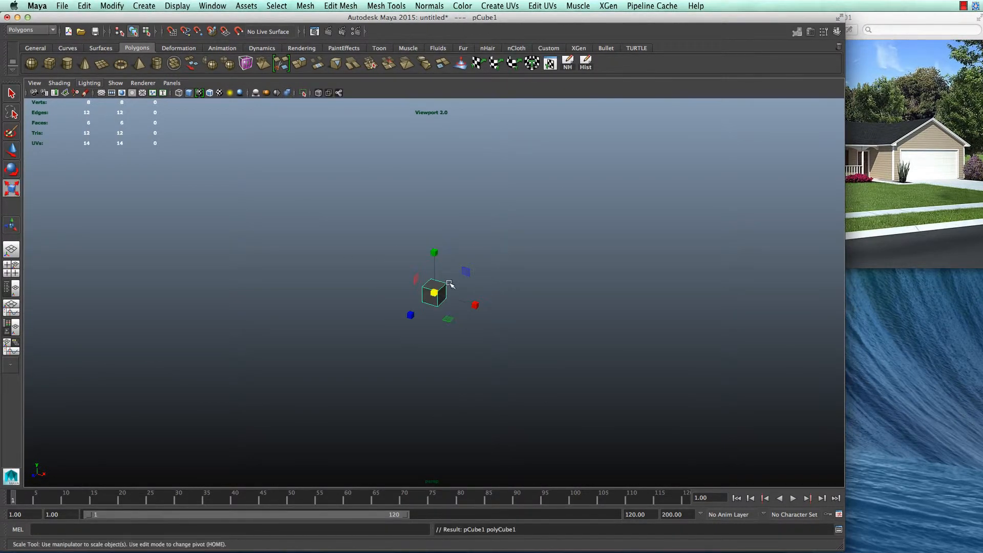
left_click_drag(434, 296, 545, 306)
left_click_drag(434, 254, 538, 343)
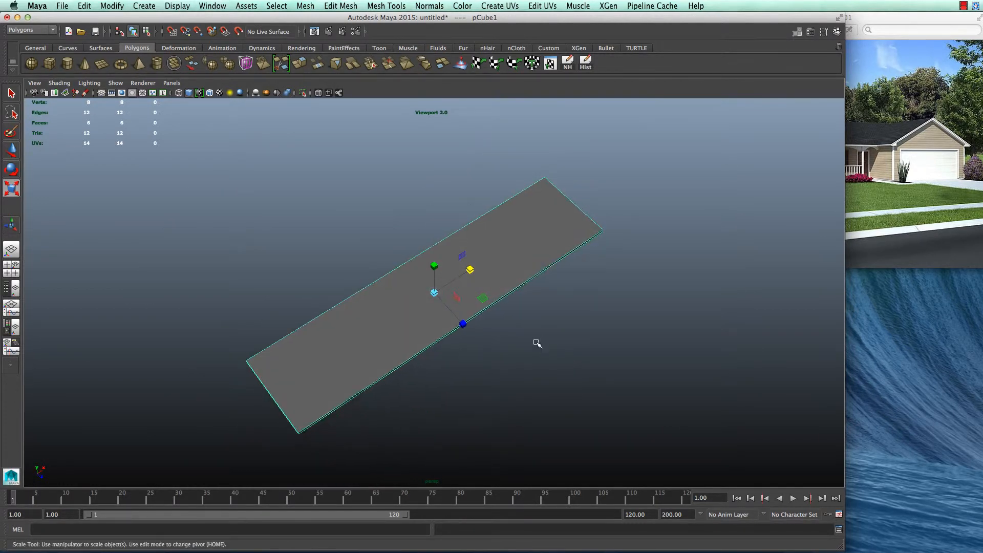
left_click_drag(467, 326, 497, 350)
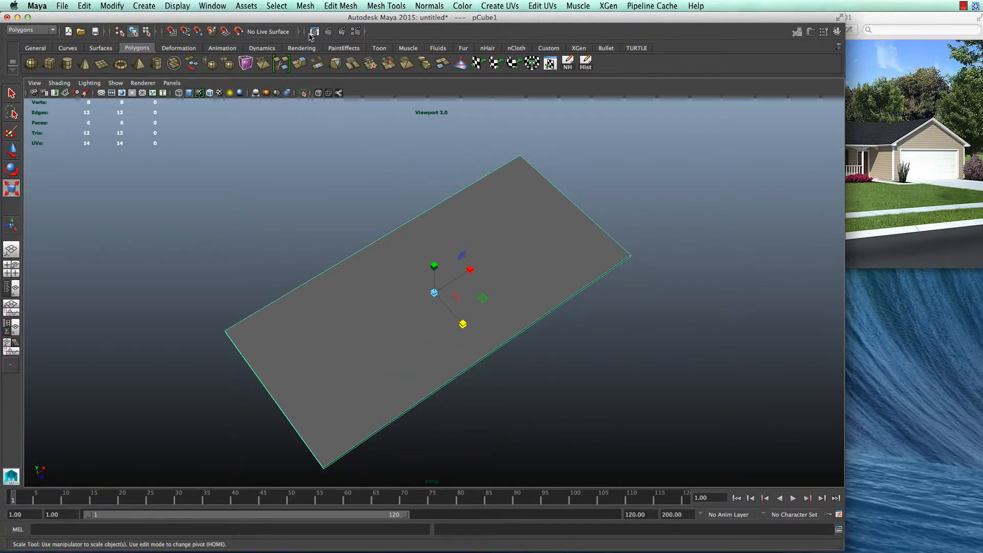
- Insert an edge loop across the slab's depth near one end to mark off the garage section
left_click(380, 8)
left_click(402, 125)
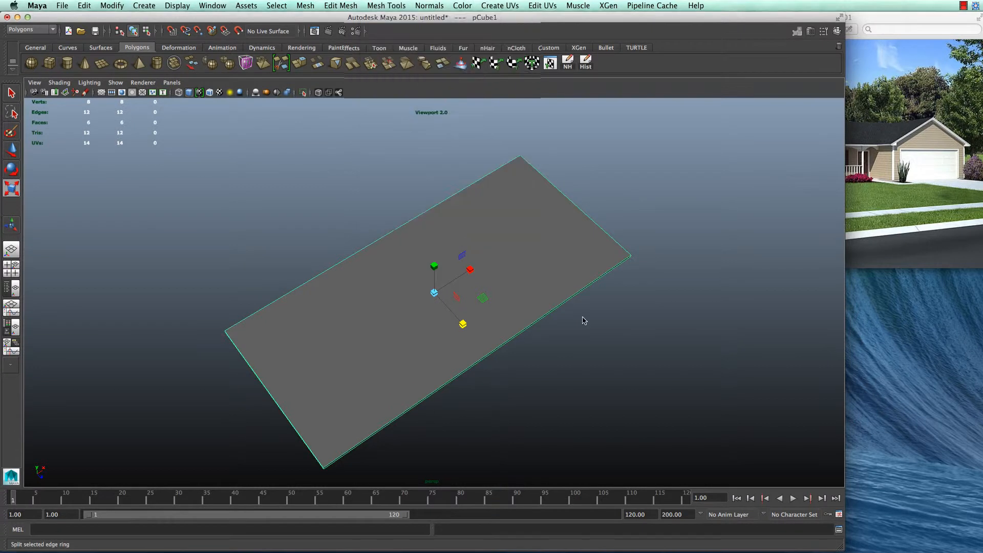
left_click_drag(566, 300, 589, 302)
key("w")
- Extrude the thin front face of the garage section forward to form an L-shaped floor plan
right_click(578, 268)
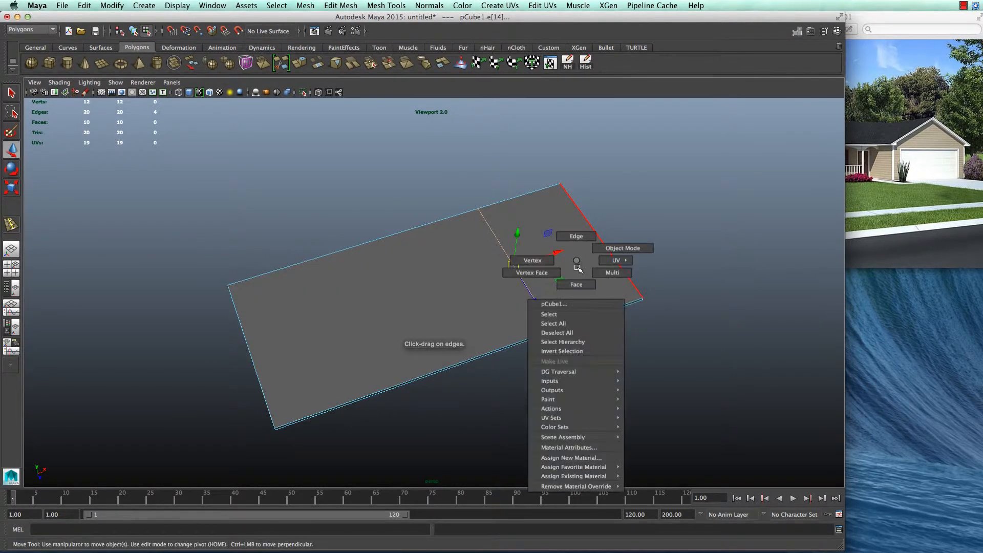
left_click(576, 285)
left_click(588, 317)
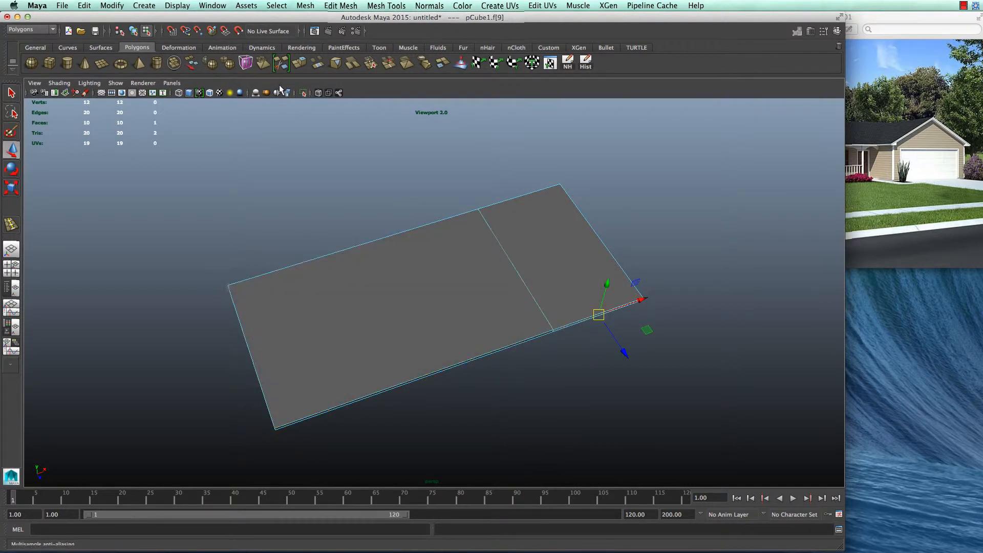
left_click(299, 63)
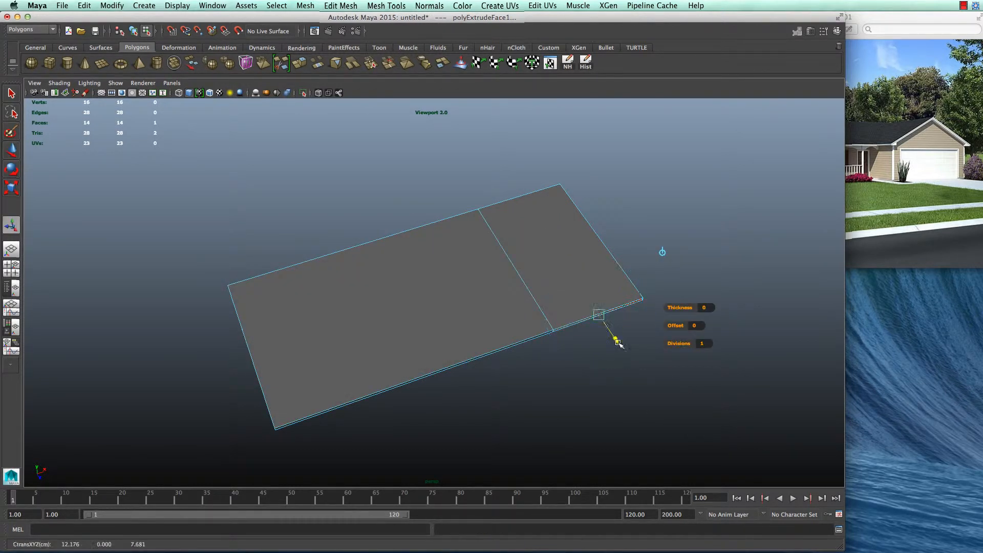
left_click_drag(617, 342, 665, 423)
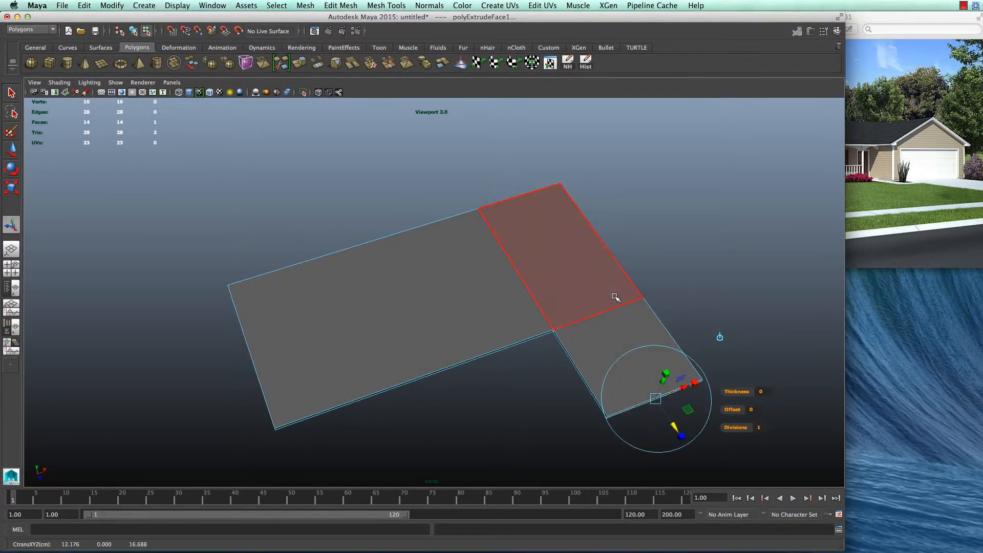
- Move the outer end vertices of the garage section outward along X to widen it
right_click_drag(615, 296, 574, 278)
left_click_drag(722, 404, 676, 356)
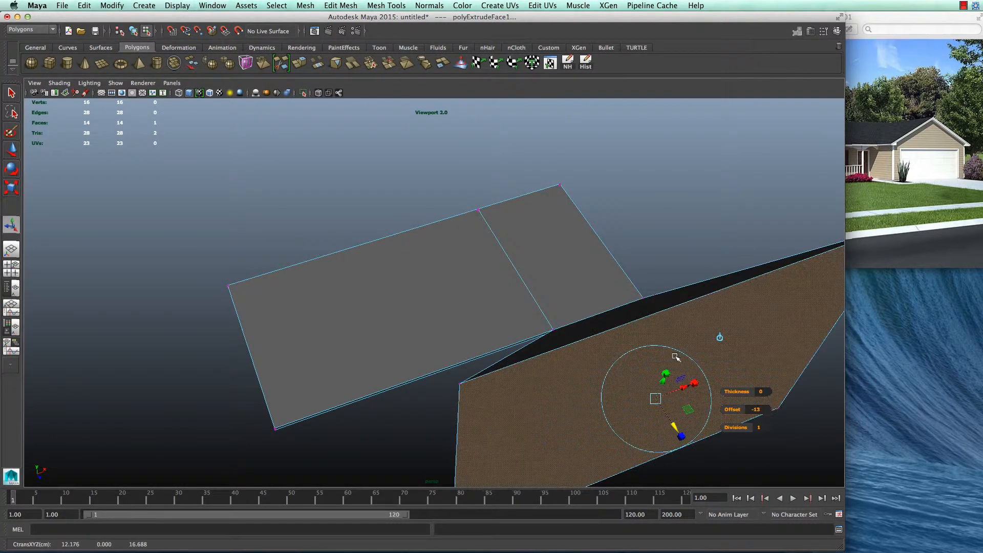
key("ctrl+z")
left_click_drag(752, 317, 702, 416)
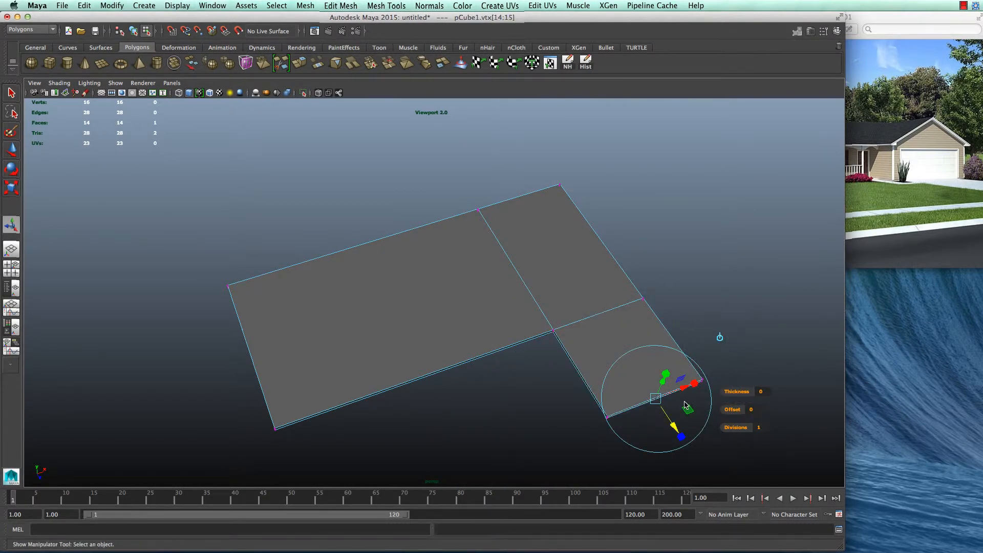
left_click_drag(635, 329, 634, 329, "shift")
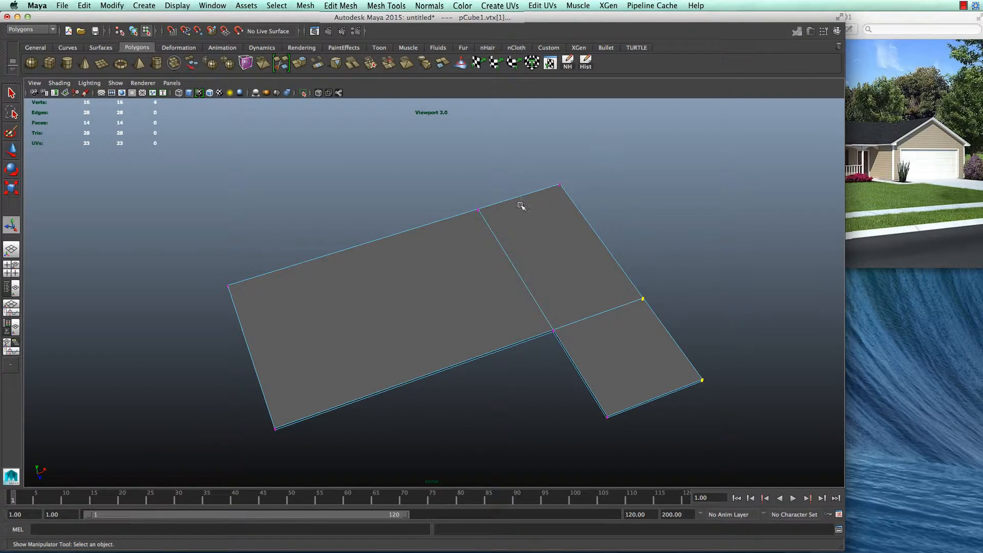
key("w")
left_click_drag(672, 259, 743, 237)
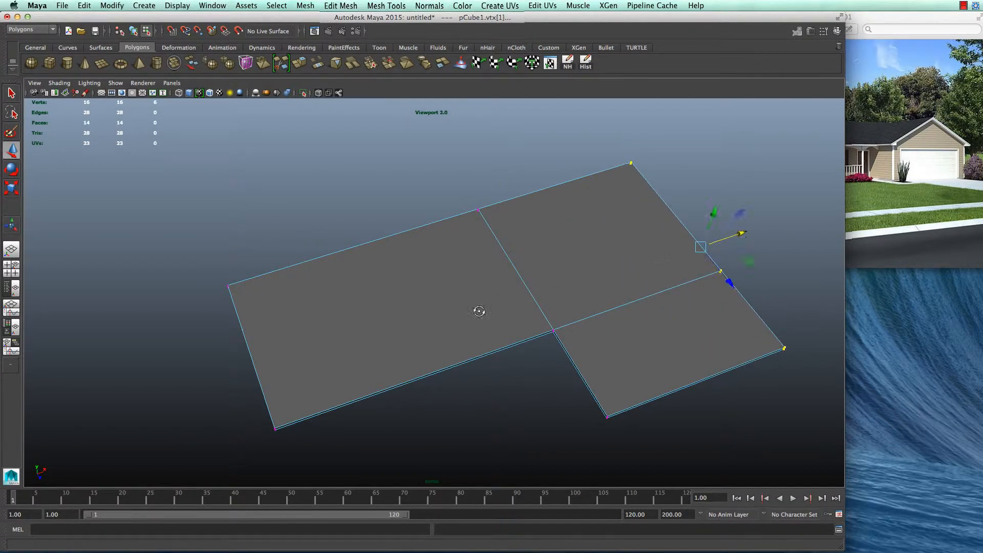
- Deepen the floor plan by moving the garage wing's front vertices forward and the slab's rear vertices backward
left_click_drag(479, 313, 562, 314, "alt")
scroll(562, 314, "down", 5)
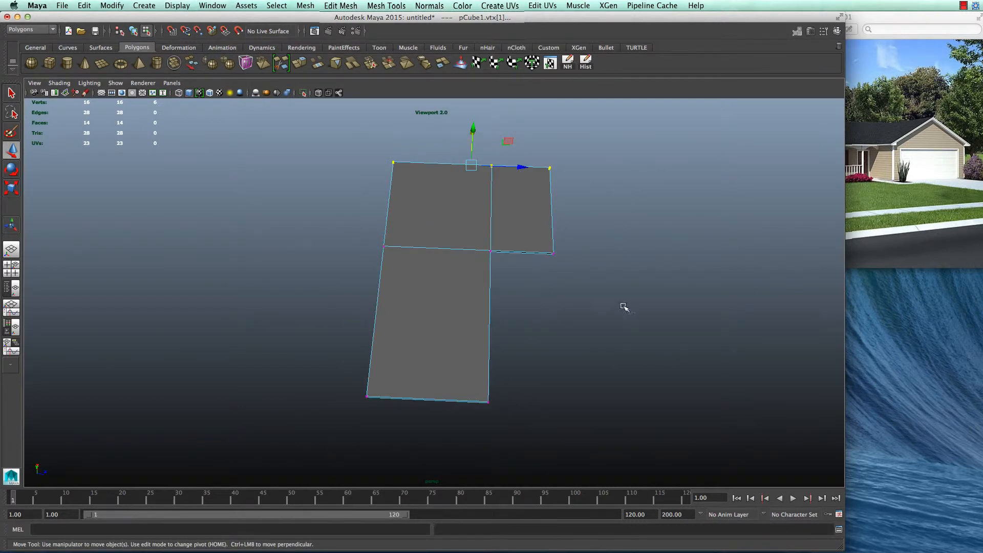
left_click_drag(624, 306, 520, 153)
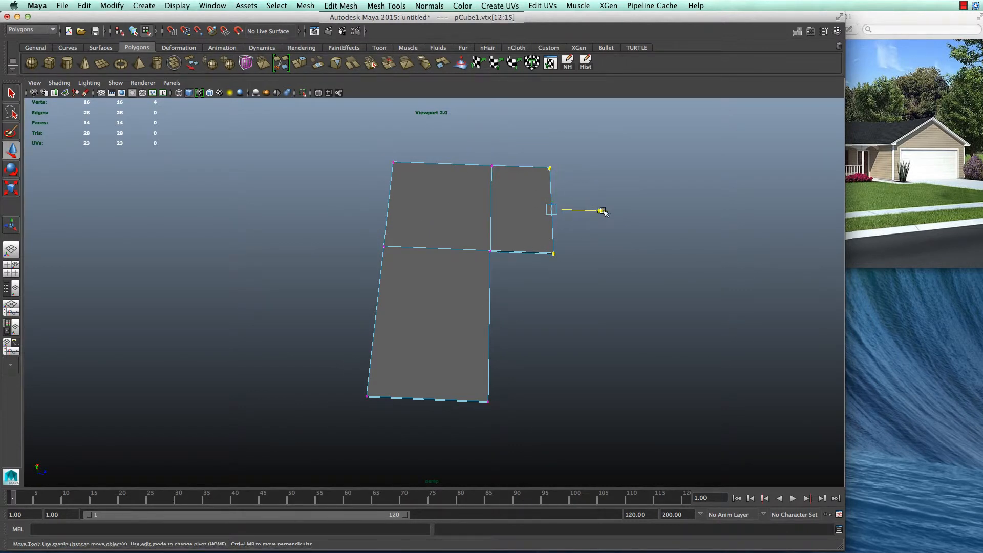
left_click_drag(602, 211, 639, 213)
left_click_drag(336, 136, 440, 465)
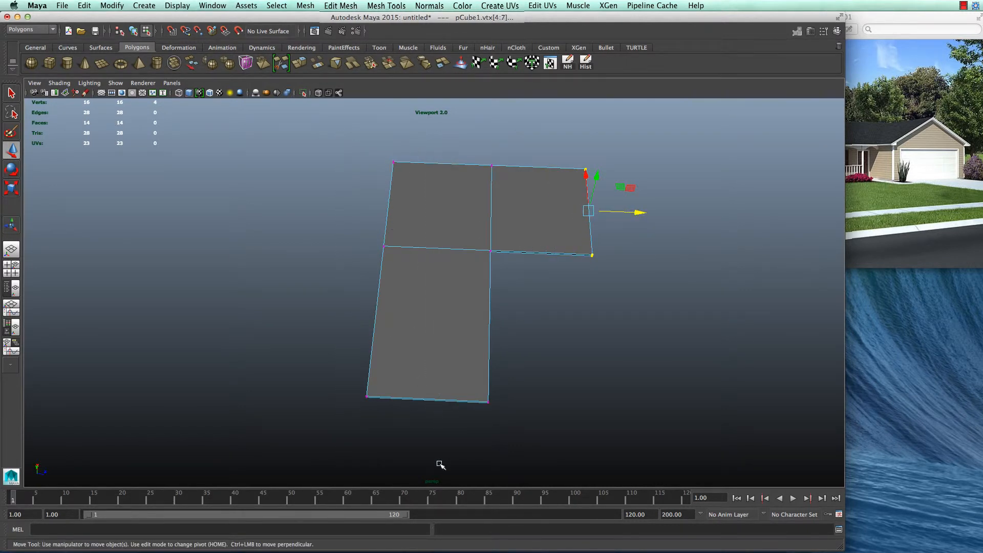
left_click_drag(428, 268, 370, 269)
- Lengthen the floor by moving the vertices at the main wing's end and the garage side outward, then return to object mode
left_click_drag(230, 347, 493, 431)
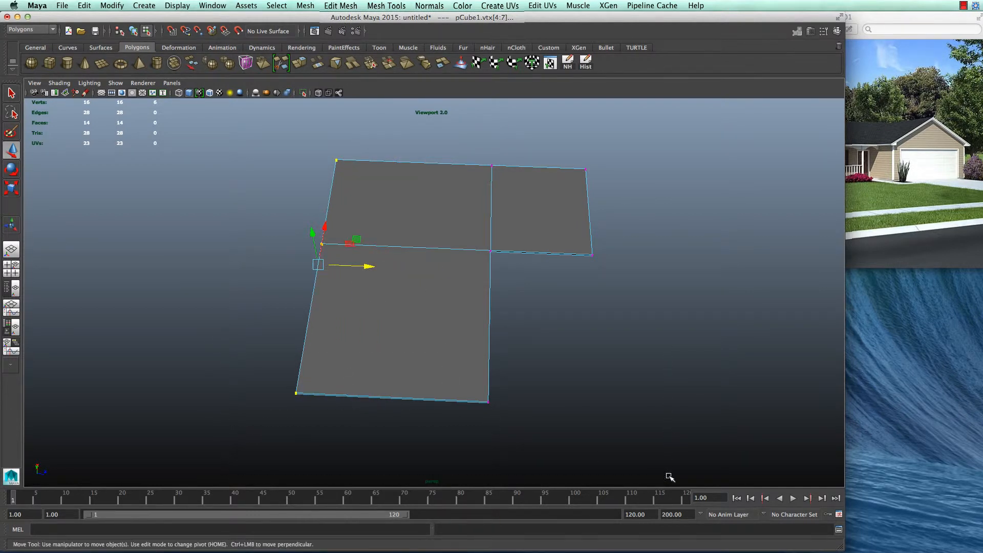
left_click_drag(395, 352, 384, 471)
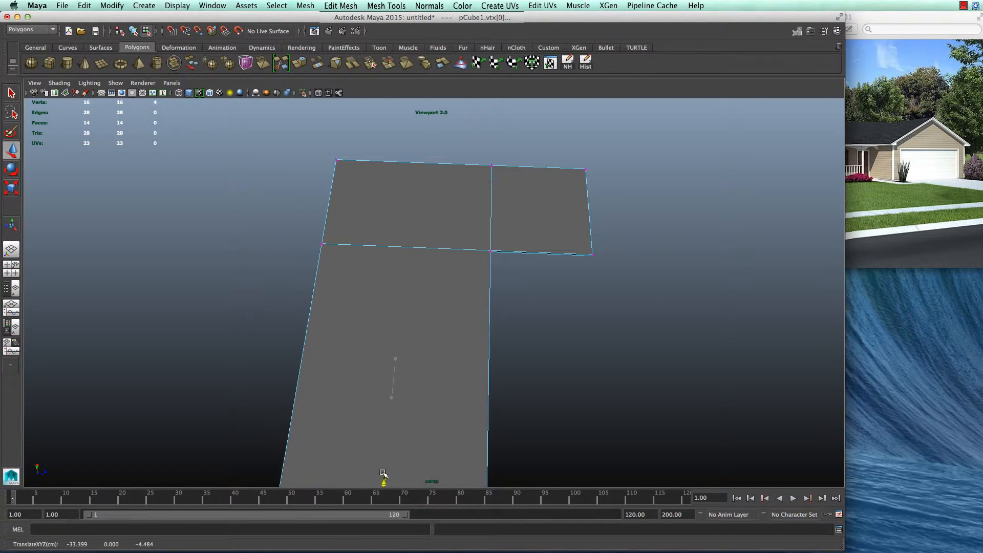
left_click_drag(539, 370, 477, 346, "alt")
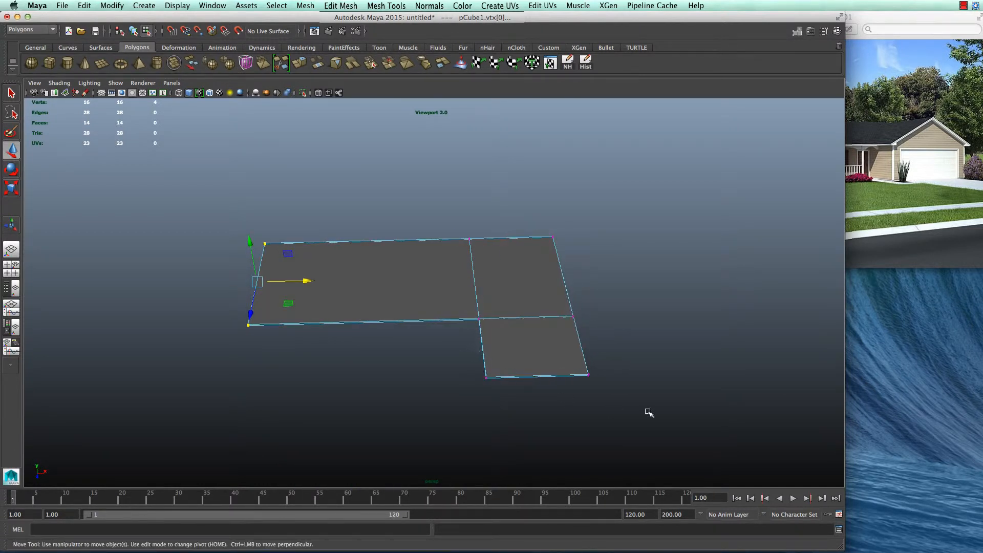
left_click_drag(649, 411, 536, 214)
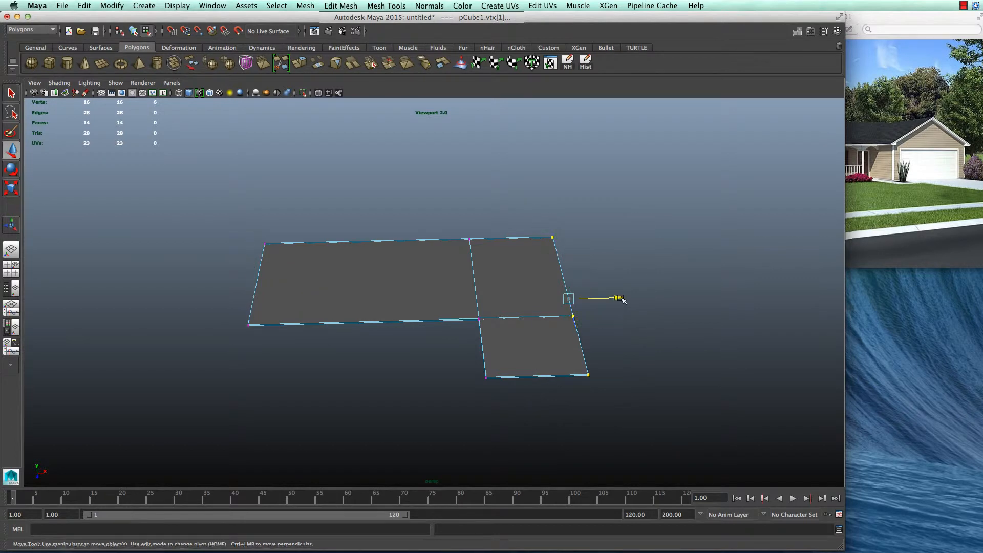
left_click_drag(620, 298, 647, 295)
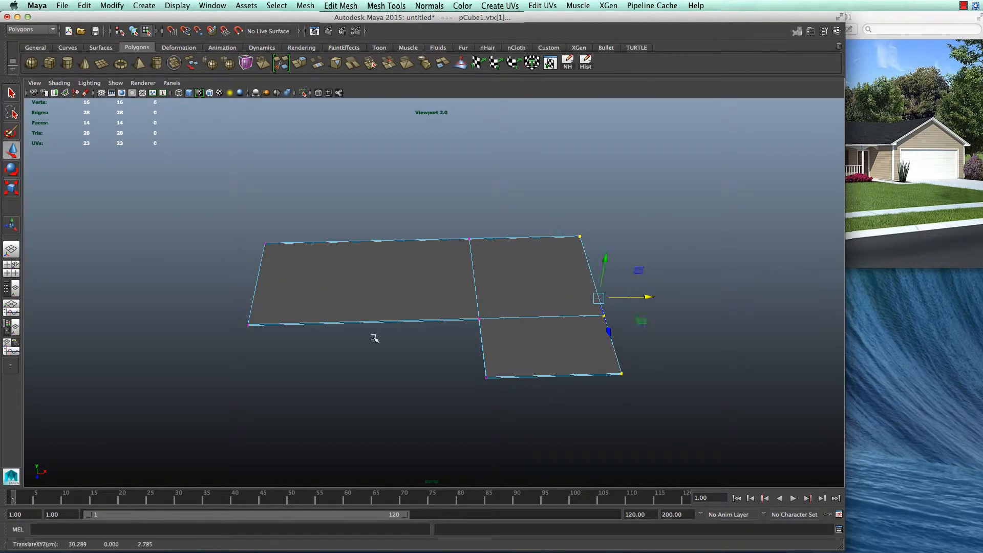
scroll(375, 338, "up", 3)
right_click_drag(467, 258, 487, 251)
left_click_drag(484, 267, 443, 277, "alt")
left_click(469, 303)
- Create a second polygon cube at the floor's centre for a wall, then scale and reposition it
left_click(49, 62)
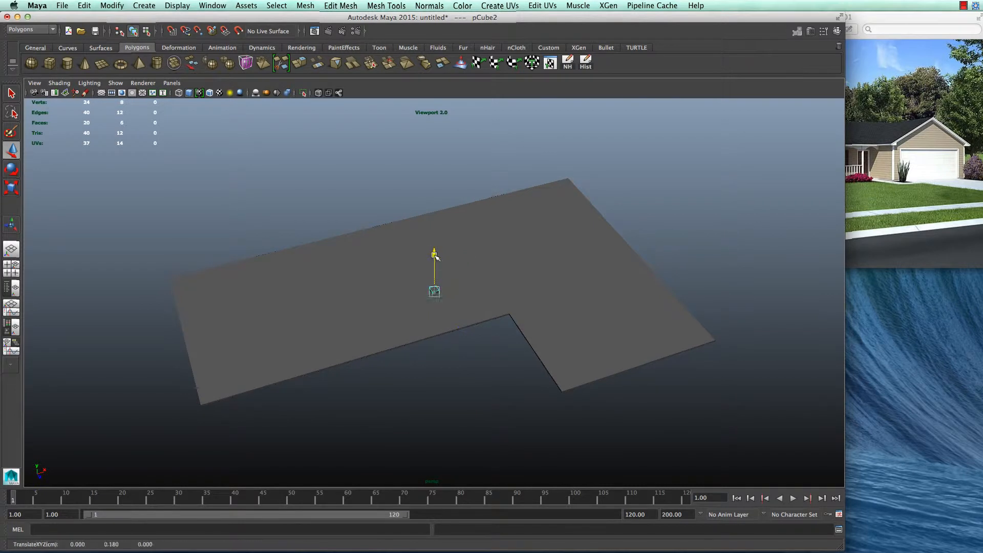
key("e")
key("r")
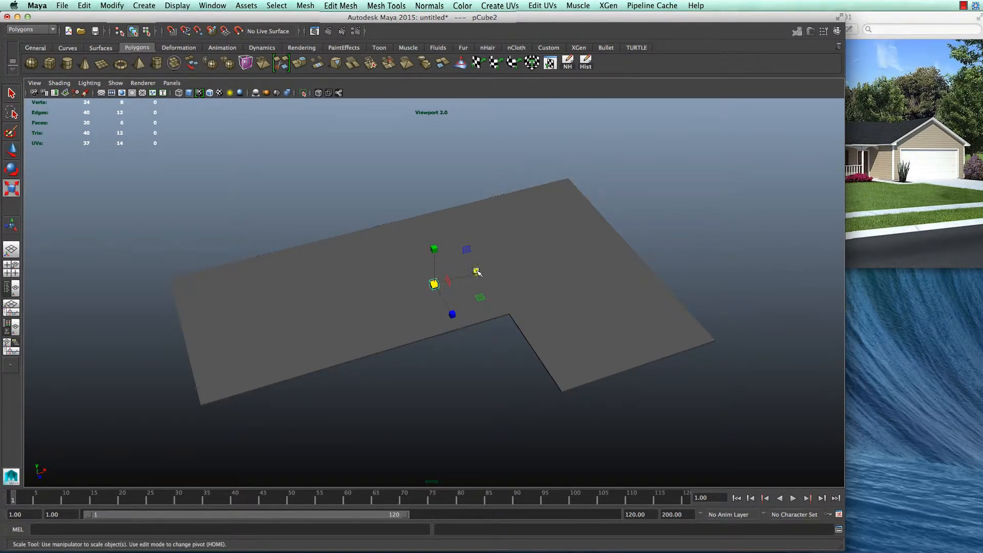
left_click_drag(476, 272, 518, 314)
key("w")
left_click_drag(479, 288, 461, 266)
- Shape the second cube into a thin upright wall panel spanning the depth of the main floor wing
key("e")
key("r")
key("w")
left_click(464, 285)
key("e")
key("r")
key("w")
key("r")
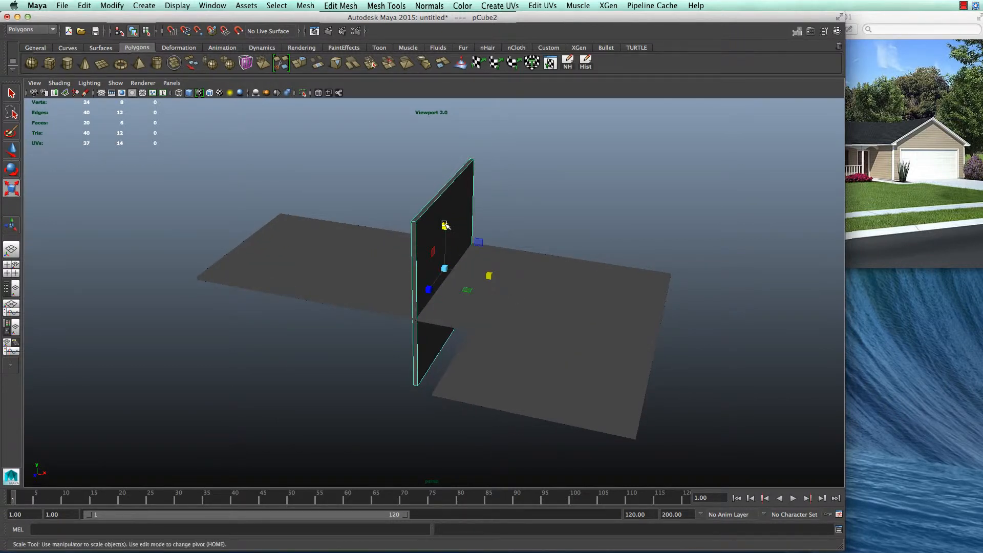
left_click_drag(445, 227, 446, 237)
key("w")
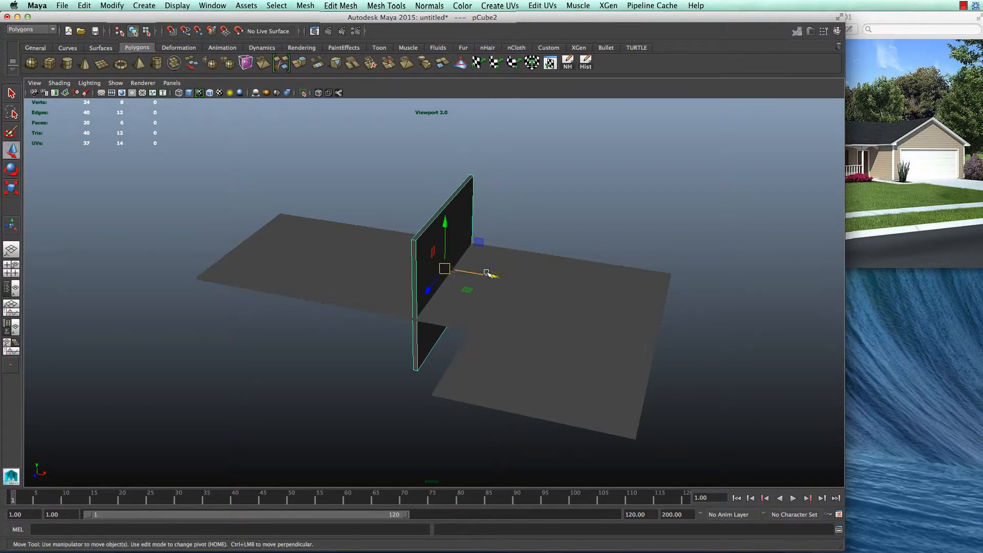
- Move the wall panel to the main wing's far end and raise its base to floor level
left_click_drag(486, 273, 279, 231)
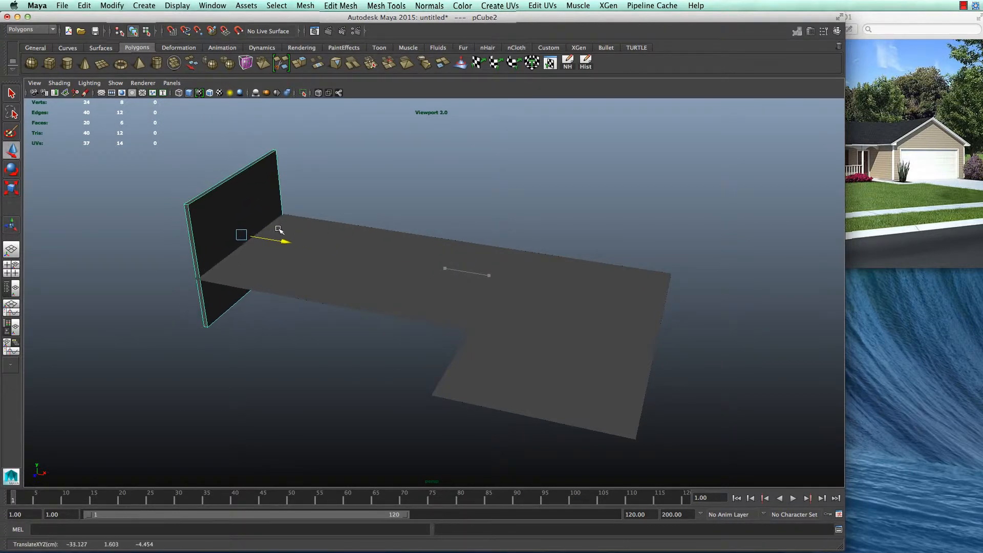
left_click_drag(238, 191, 238, 145)
left_click_drag(379, 257, 408, 277, "alt")
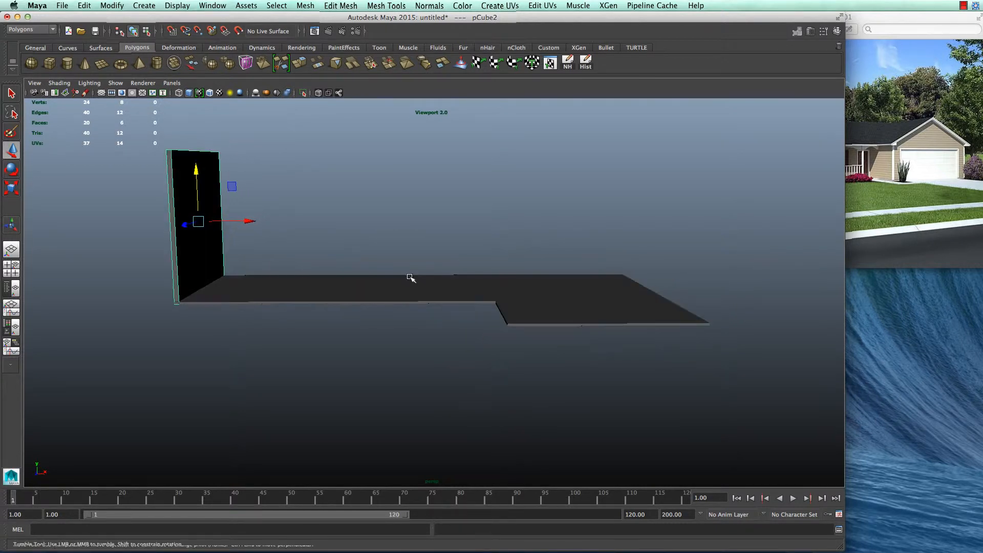
- Make the end wall shorter and thinner with its base on the floor, checking proportions against the house_01 reference photo
key("r")
left_click_drag(194, 179, 197, 194)
key("w")
key("e")
key("r")
key("w")
key("e")
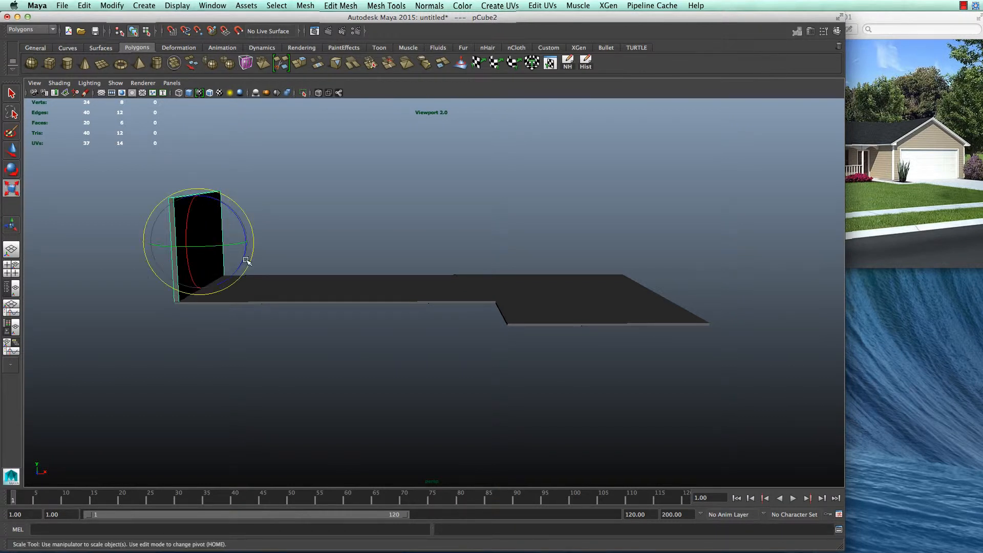
key("r")
left_click_drag(241, 243, 225, 241)
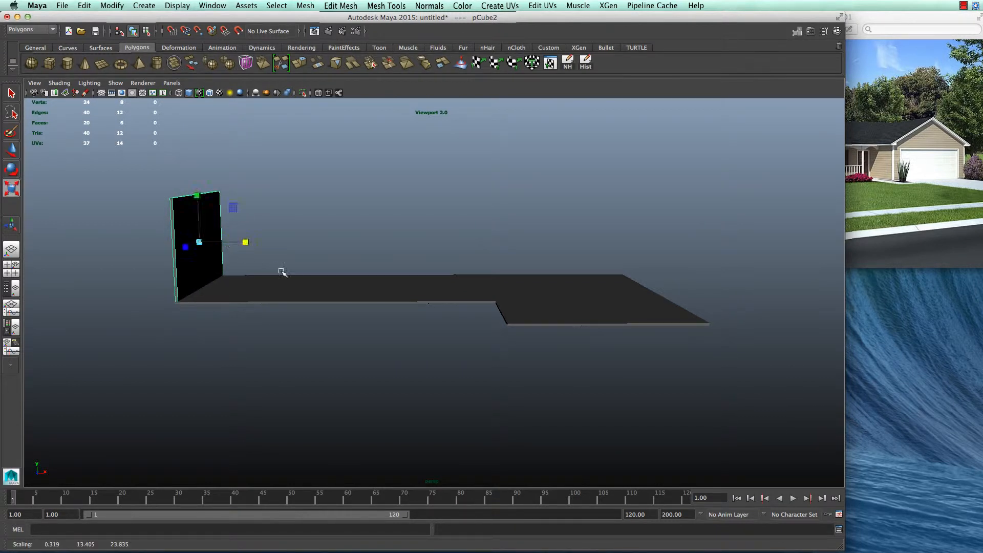
left_click(883, 21)
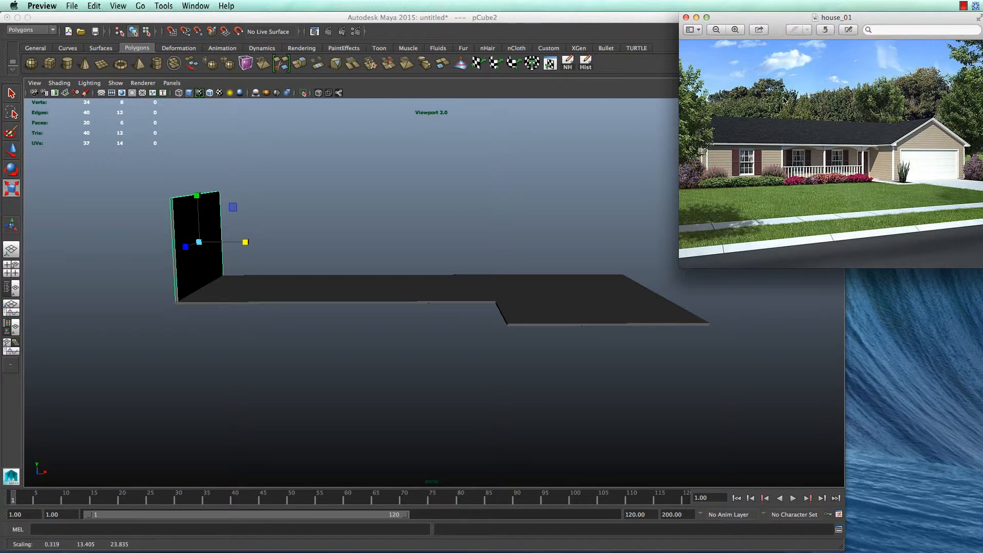
left_click_drag(188, 204, 197, 224)
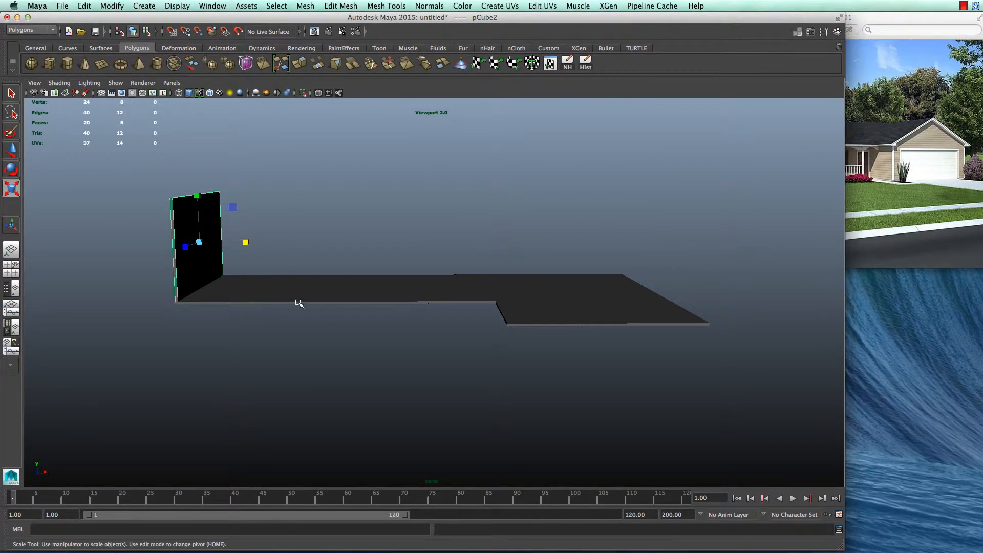
- Duplicate the end wall and rotate the copy about 89 degrees around the vertical axis
left_click(270, 346)
left_click_drag(307, 364, 226, 180, "alt")
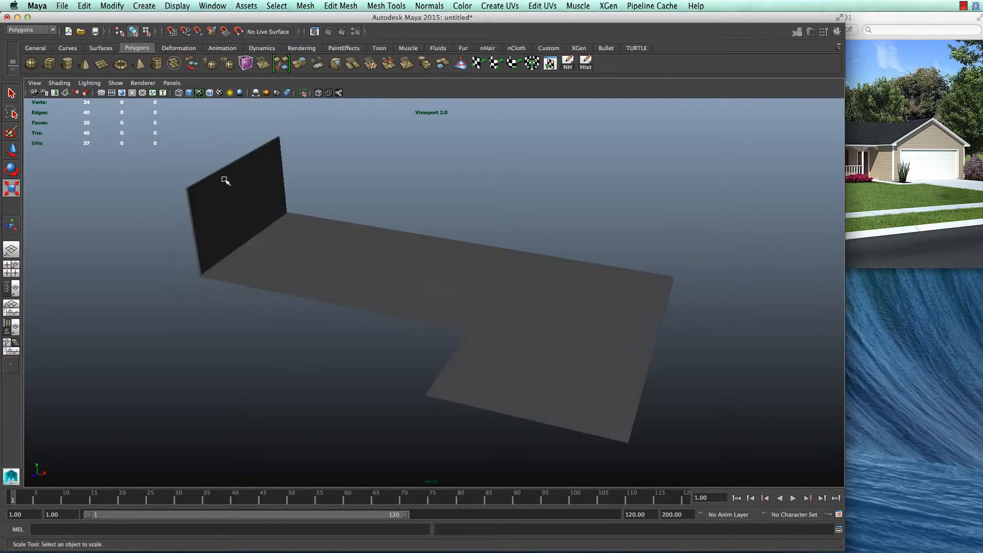
left_click(237, 211)
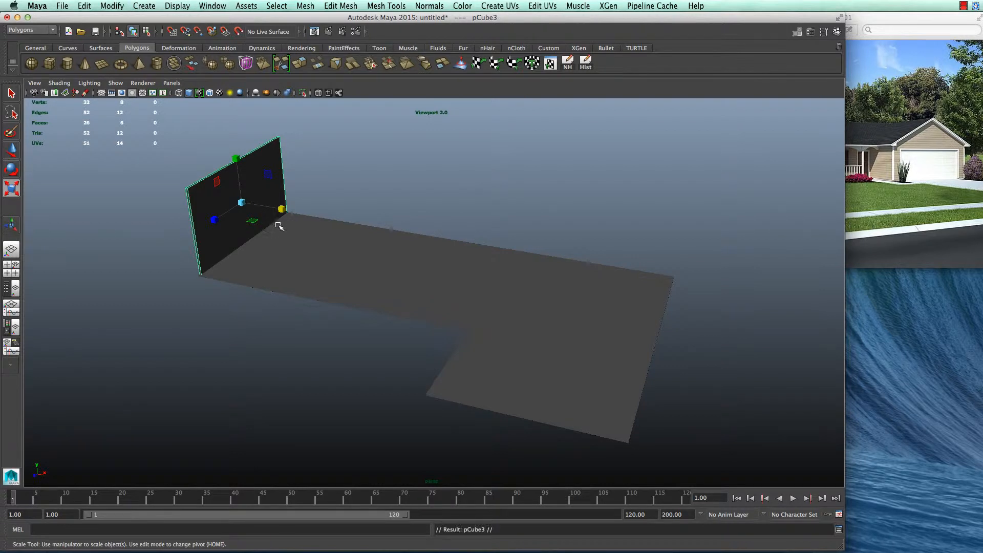
key("e")
left_click_drag(238, 220, 291, 205)
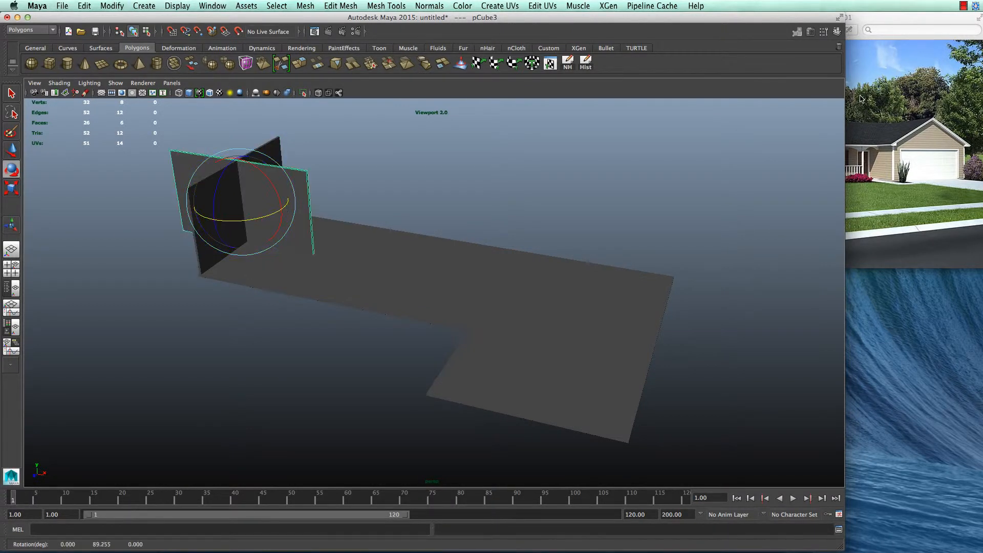
- Set the duplicated wall's Rotate Y to 90 degrees so it runs perpendicular to the end wall
left_click(837, 31)
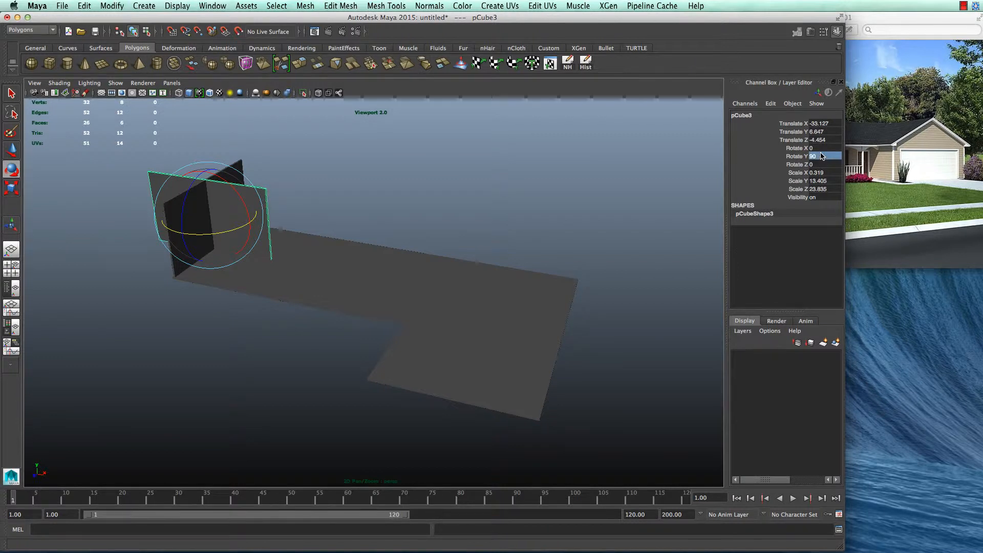
left_click(837, 31)
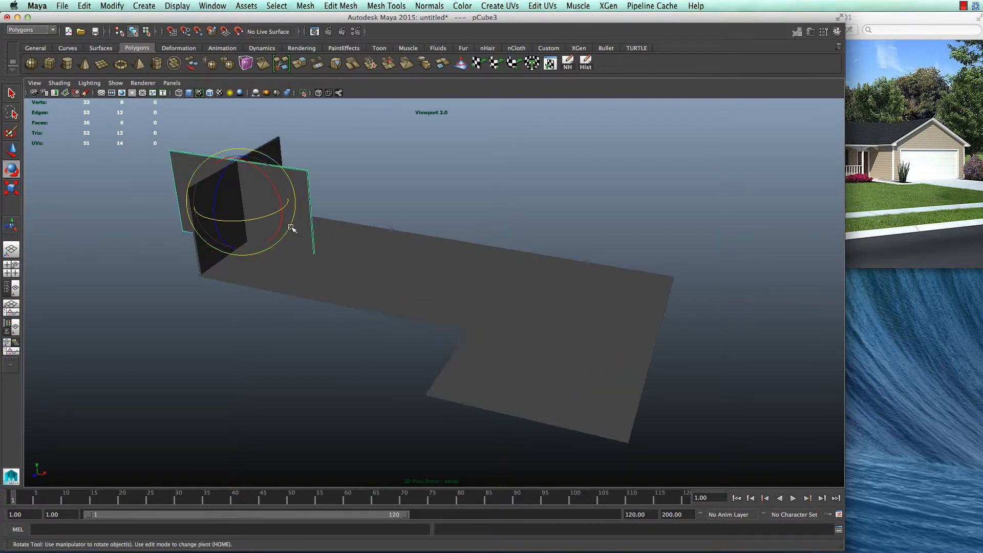
left_click(377, 198)
left_click(292, 198)
- Move the rotated wall to the floor's back edge and scale it to about 58 units long from the end wall
key("w")
left_click_drag(285, 210, 433, 220)
key("f")
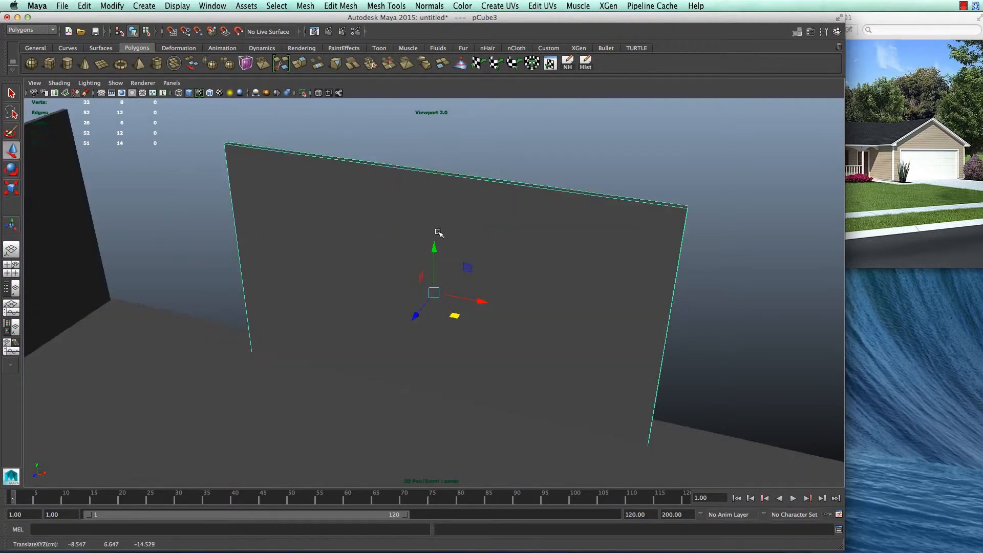
left_click_drag(563, 278, 635, 369, "alt")
left_click_drag(411, 287, 581, 319)
key("e")
key("r")
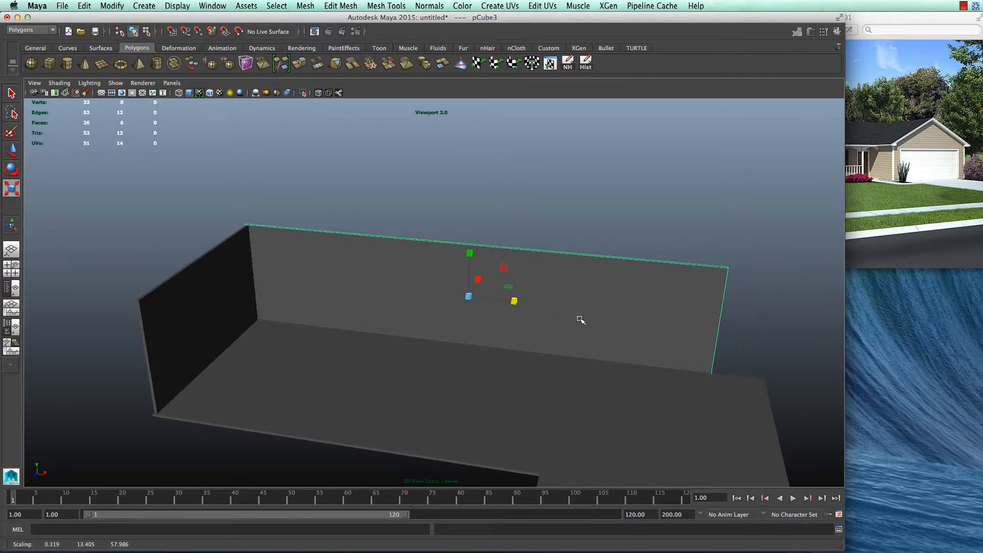
- Extend the back wall by moving its free-end vertices out to the floor's far back corner
left_click_drag(341, 405, 521, 362, "alt")
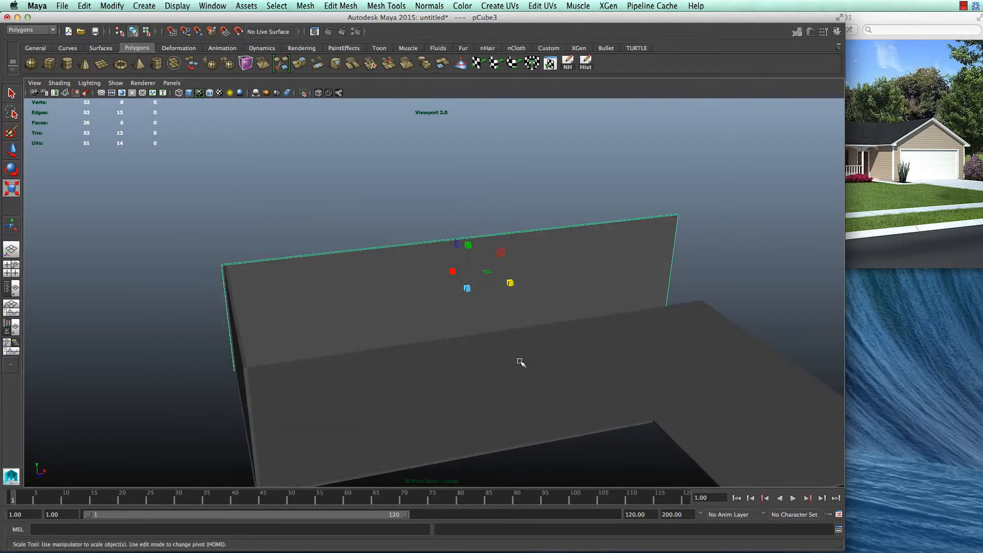
middle_click_drag(520, 362, 426, 282, "alt")
right_click_drag(398, 277, 398, 277)
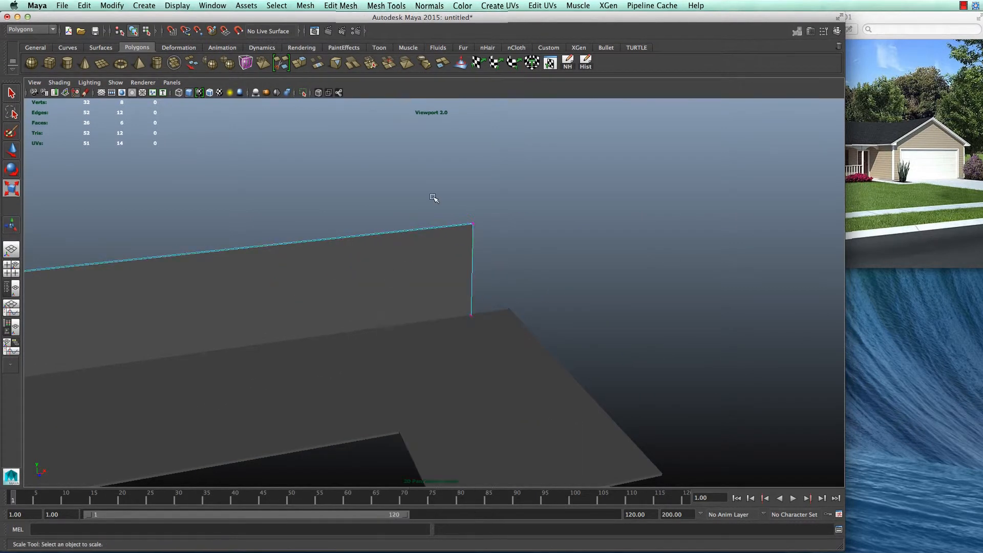
left_click_drag(432, 198, 542, 322)
key("w")
left_click_drag(527, 265, 555, 259)
left_click(411, 263)
scroll(459, 289, "down", 3)
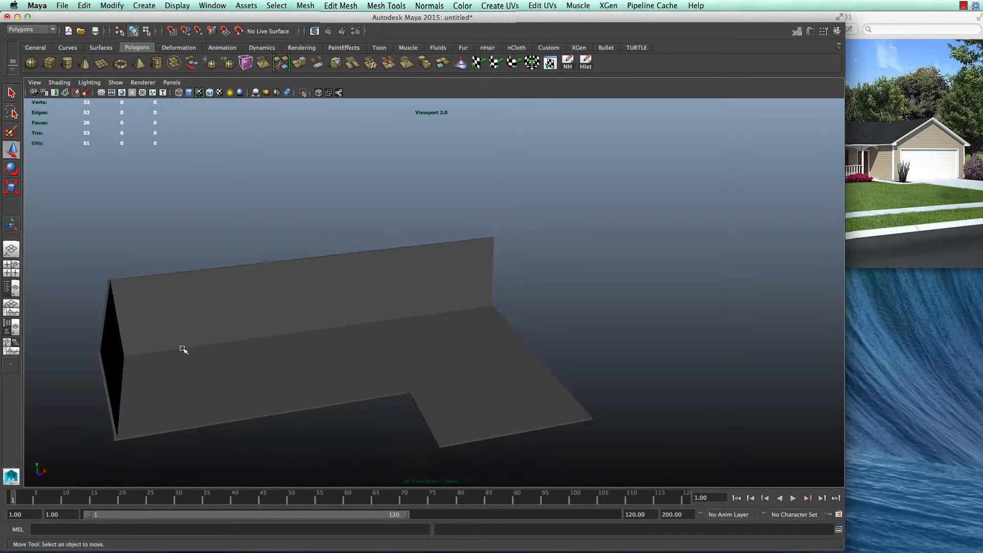
- Duplicate the main wing's end wall and move the copy to the opposite end, at about X 30.1
left_click(123, 368)
left_click_drag(171, 345, 457, 361)
key("f")
left_click_drag(457, 325, 456, 324)
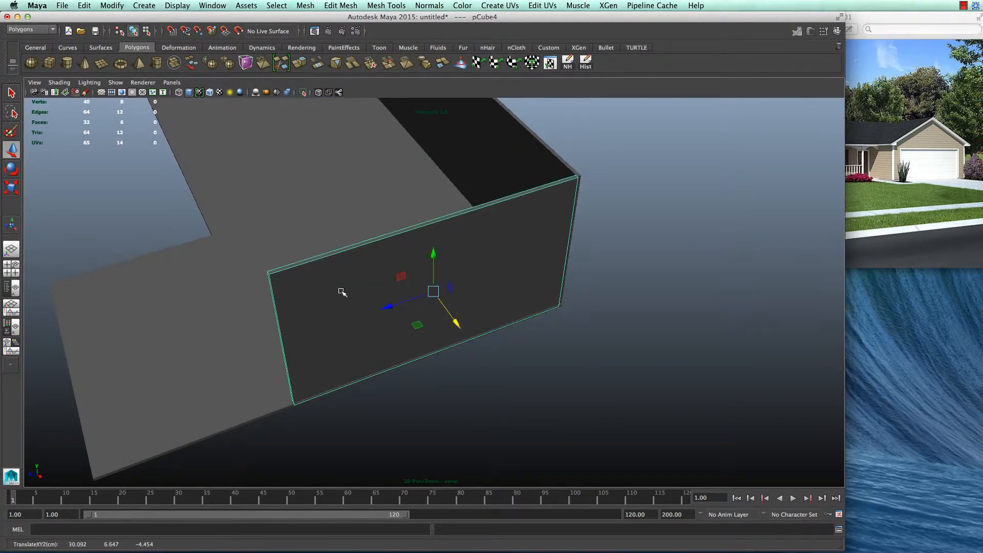
- Extend the copied end wall's front vertices to the garage wing's outer front corner
right_click_drag(340, 290, 291, 281)
left_click_drag(211, 234, 447, 487)
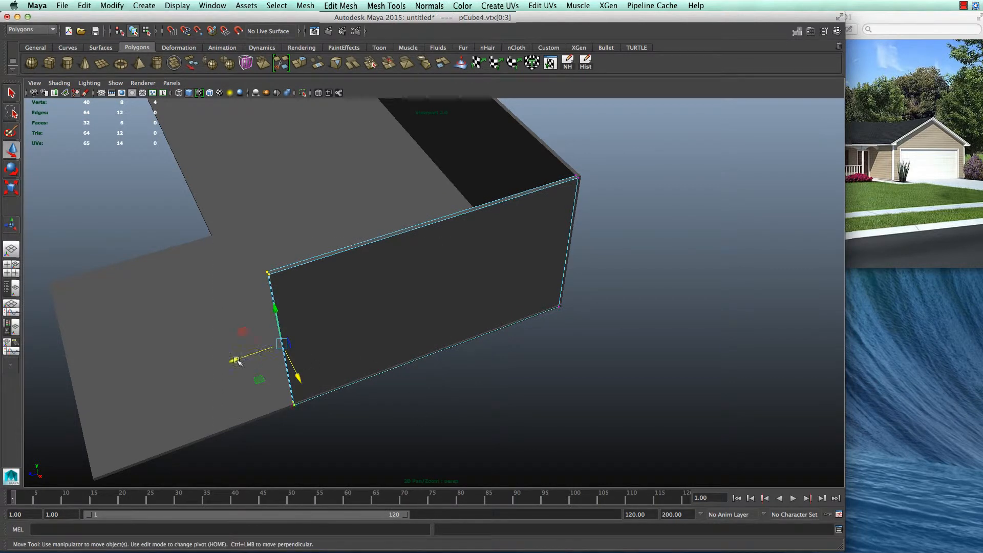
left_click_drag(236, 361, 10, 444)
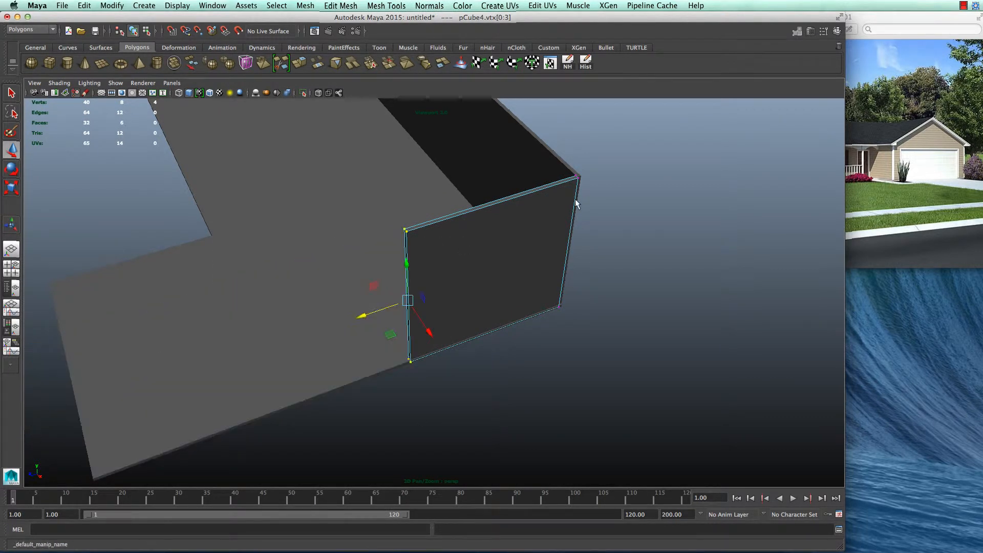
key("f")
scroll(446, 281, "down", 10)
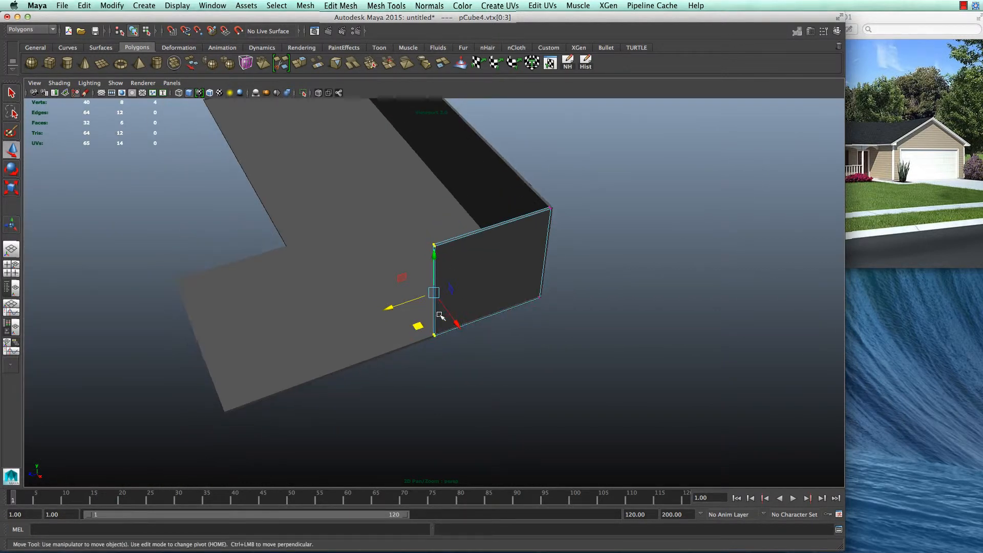
left_click_drag(394, 306, 152, 365)
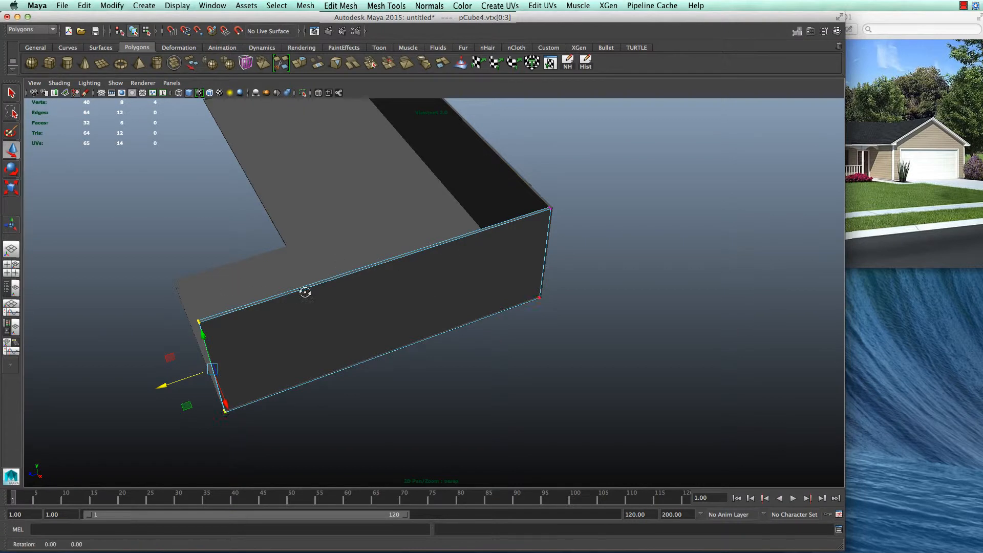
left_click_drag(305, 292, 408, 279, "alt")
right_click(417, 276)
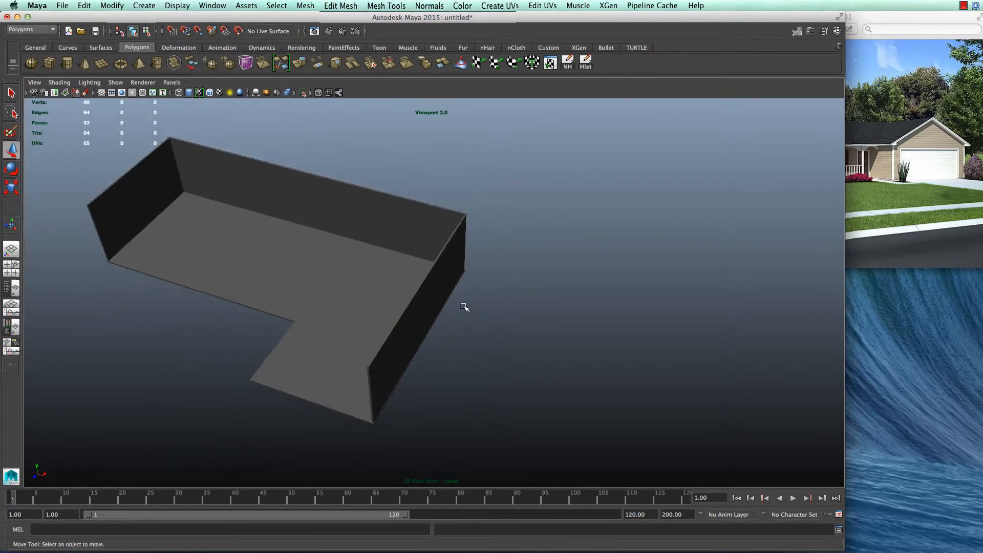
- Duplicate the garage wing's outer side wall and move the copy to the wing's inner side edge
left_click_drag(464, 306, 334, 307, "alt")
left_click_drag(332, 347, 264, 341, "alt")
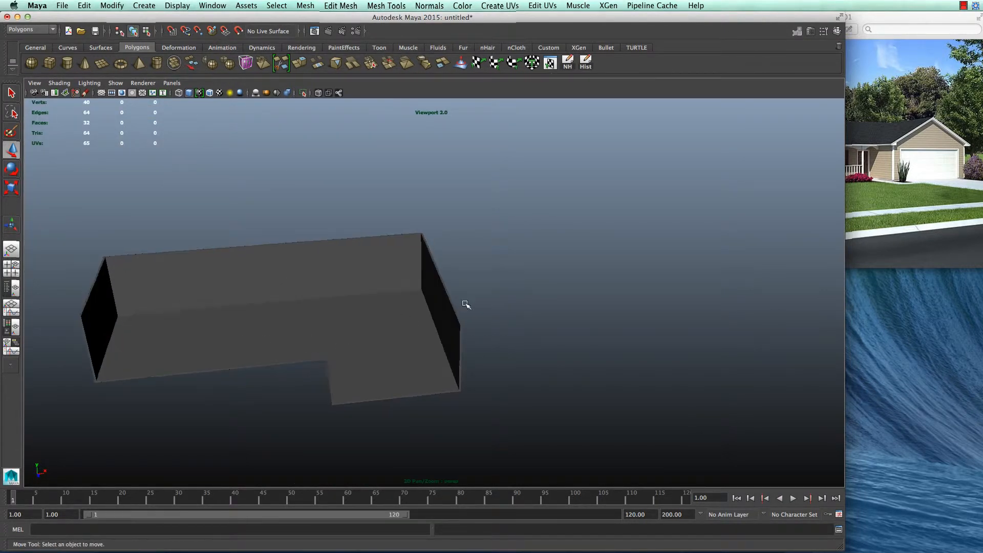
left_click(440, 303)
right_click_drag(441, 306, 486, 284, "alt")
key("ctrl+d")
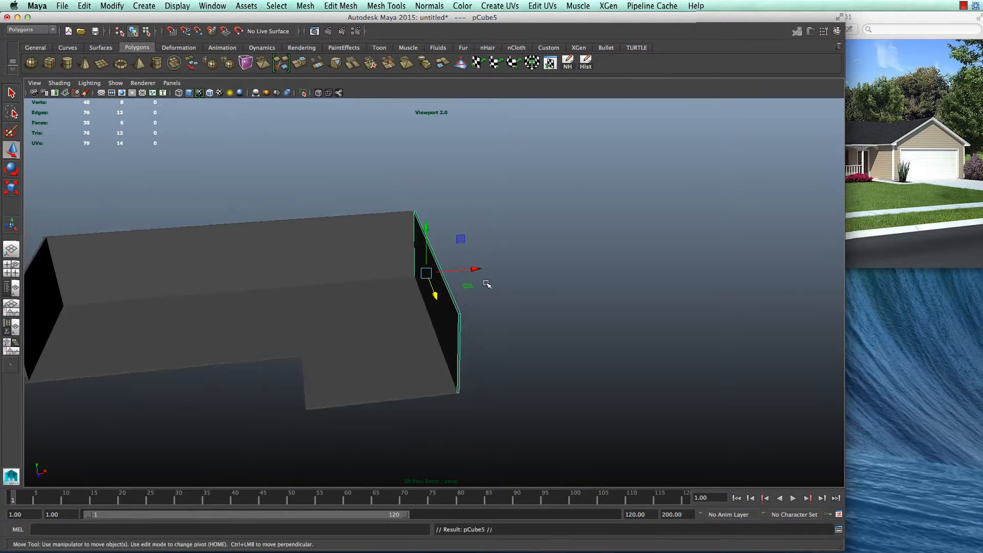
left_click_drag(475, 267, 387, 328)
- Shorten the inner garage wall by its vertices so it runs only from the floor's inner corner to the front
right_click_drag(299, 319, 205, 319)
left_click_drag(203, 265, 467, 398)
right_click_drag(483, 371, 530, 287)
left_click(584, 321)
scroll(584, 321, "down", 3)
left_click_drag(584, 321, 500, 422, "alt")
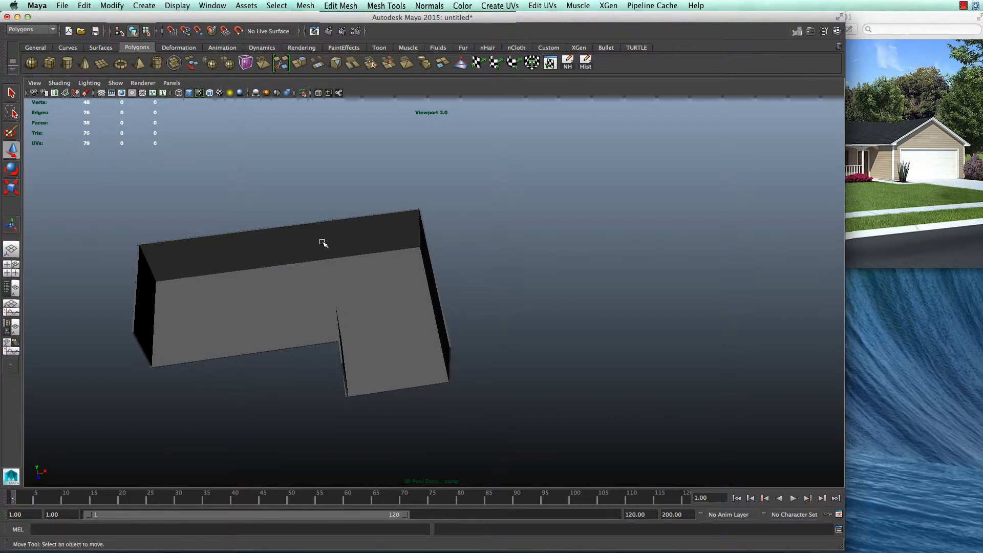
- Duplicate the back wall to the main wing's front edge and shorten it to meet the garage wing's inner wall
left_click(322, 241)
key("ctrl+d")
left_click_drag(275, 285, 282, 375)
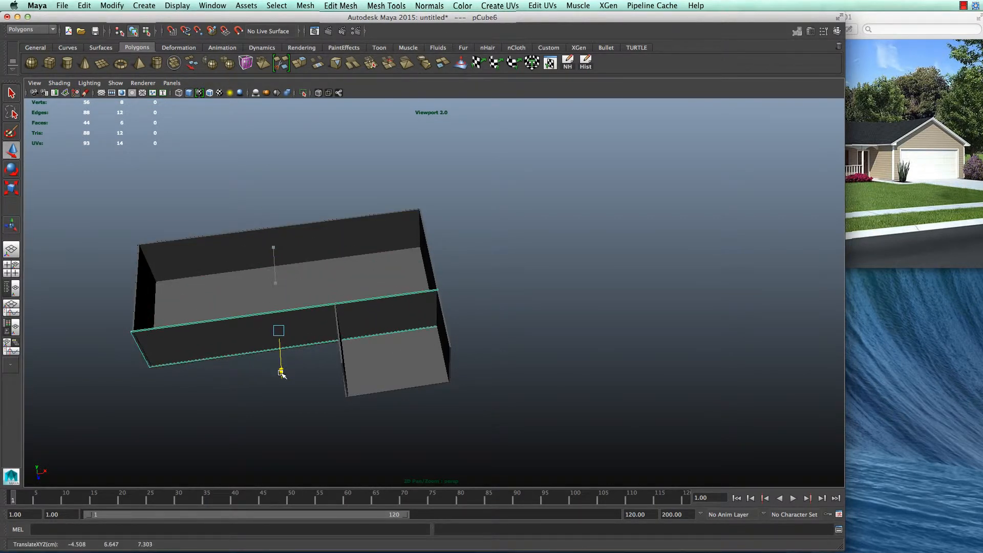
key("F9")
left_click_drag(378, 253, 459, 351)
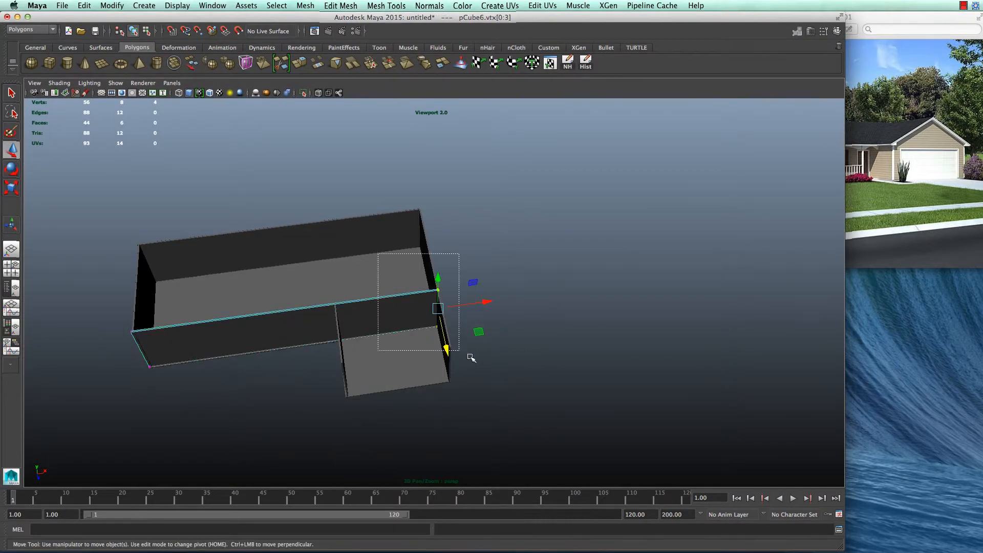
left_click_drag(491, 303, 385, 316)
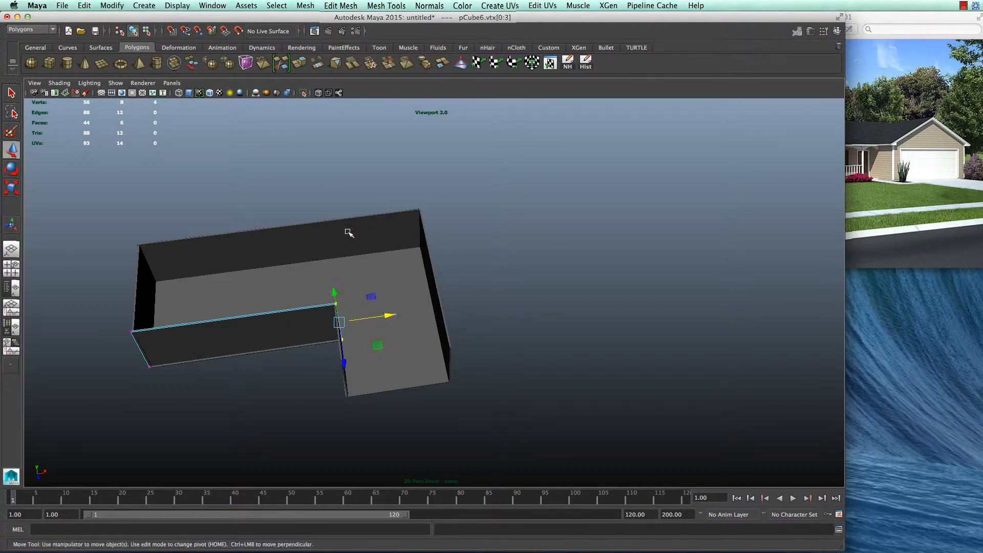
- Duplicate the back wall to the garage wing's front edge and shorten it to the width of that wing
left_click(368, 233)
key("ctrl+d")
left_click_drag(275, 290, 288, 442)
right_click_drag(214, 319, 126, 330)
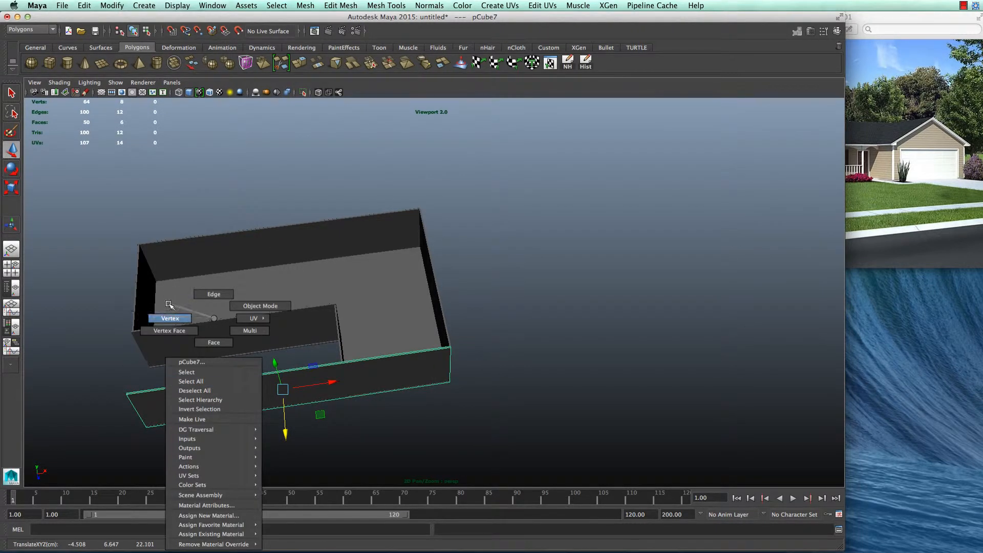
right_click_drag(169, 305, 169, 306)
left_click_drag(66, 336, 198, 468)
left_click_drag(181, 403, 390, 387)
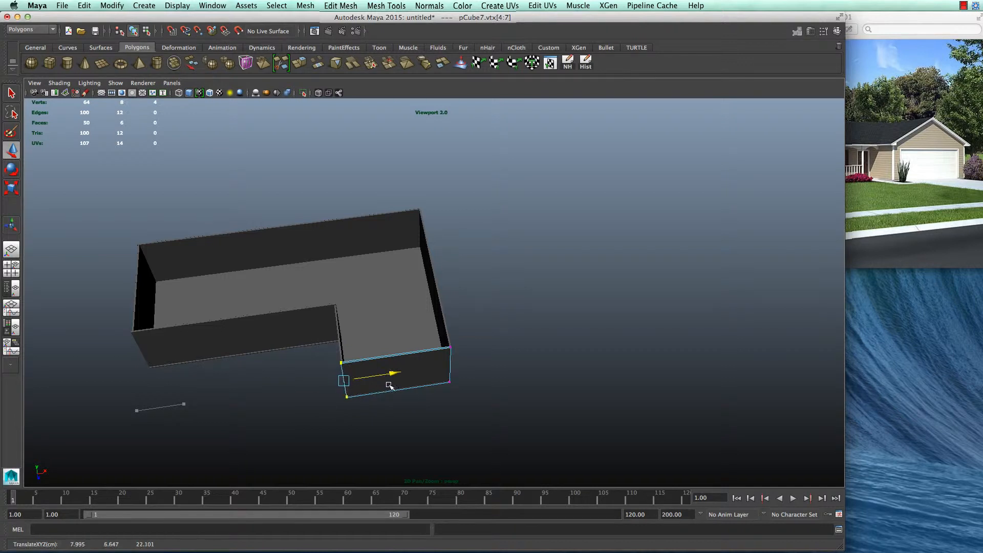
right_click_drag(434, 350, 476, 305)
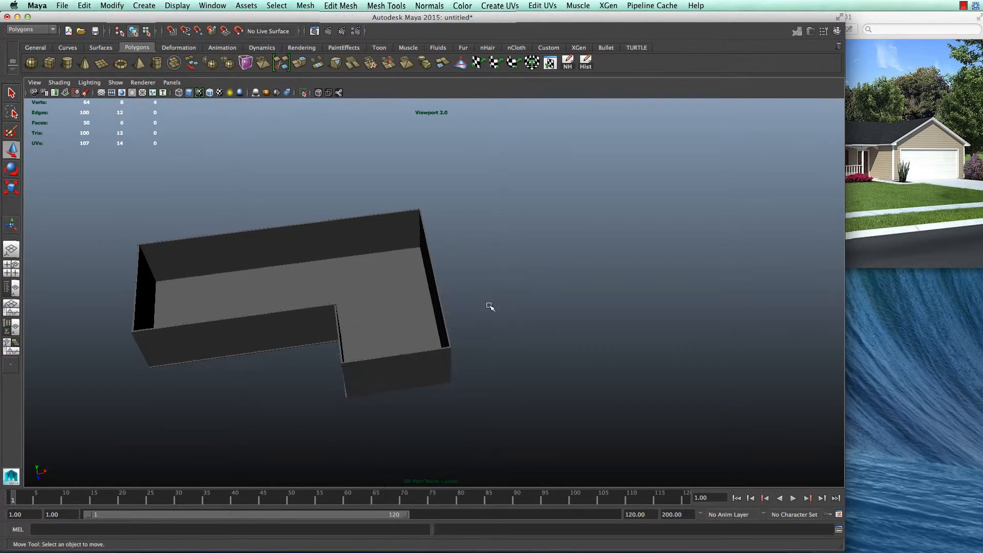
- Compare the enclosed L-shaped wall shell with the house_01 reference photo, checking the main wing's front and the porch
left_click_drag(507, 316, 417, 321, "alt")
middle_click_drag(417, 320, 462, 306, "alt")
left_click_drag(462, 306, 599, 273, "alt")
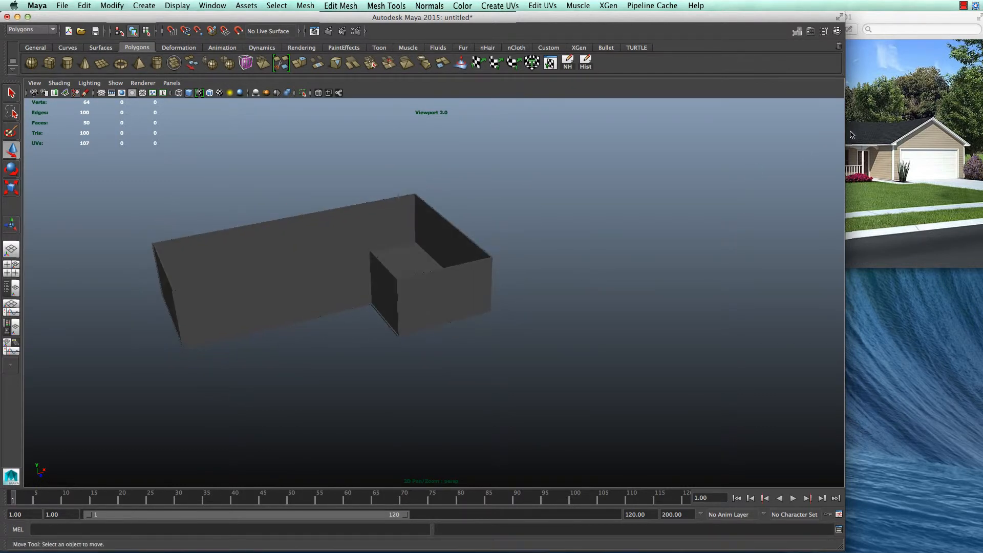
left_click(924, 15)
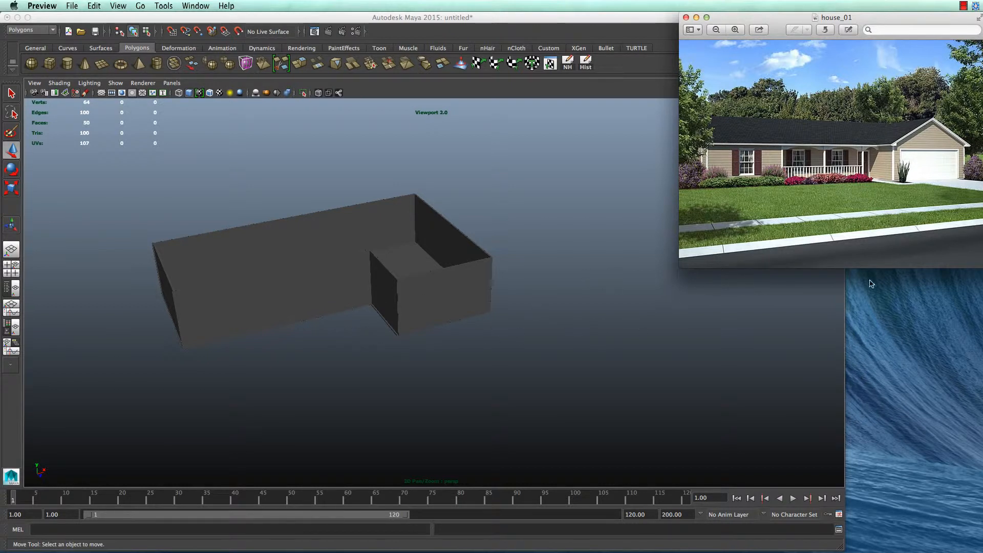
left_click_drag(475, 314, 274, 387, "alt")
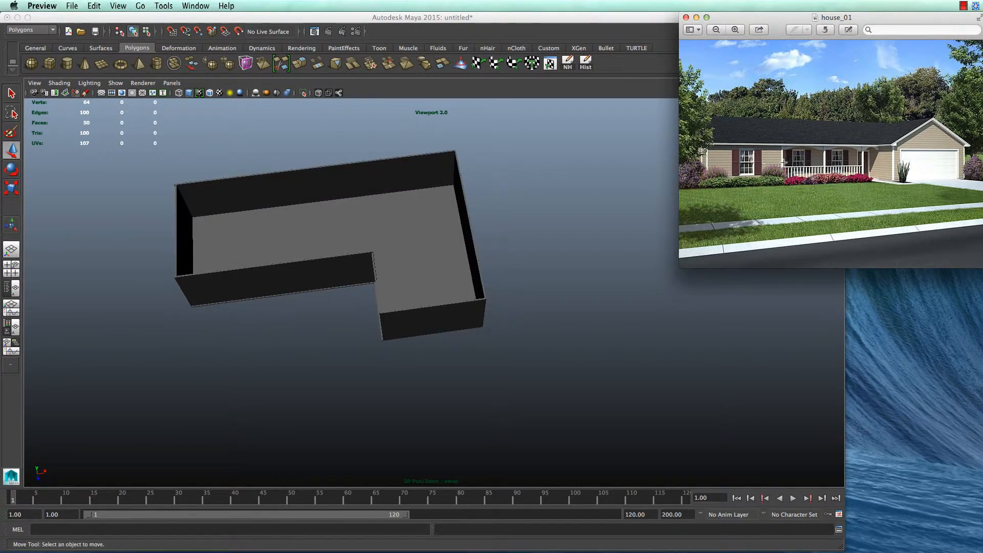
left_click_drag(144, 309, 141, 320, "alt")
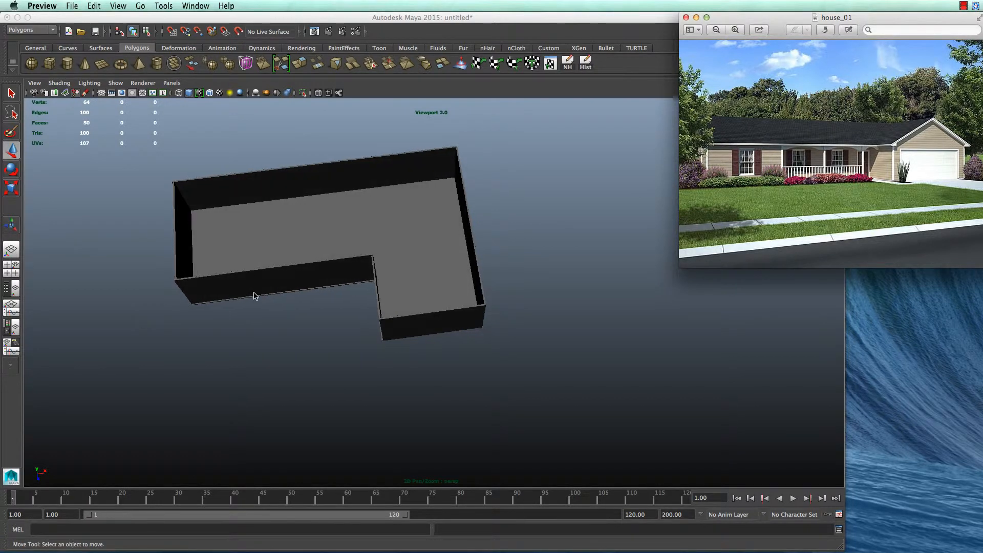
- Insert an edge loop across the depth of the main wing's floor, about a third of its front wall from the end wall
left_click(256, 293)
left_click(357, 208)
middle_click_drag(359, 213, 466, 171, "alt")
left_click(405, 5)
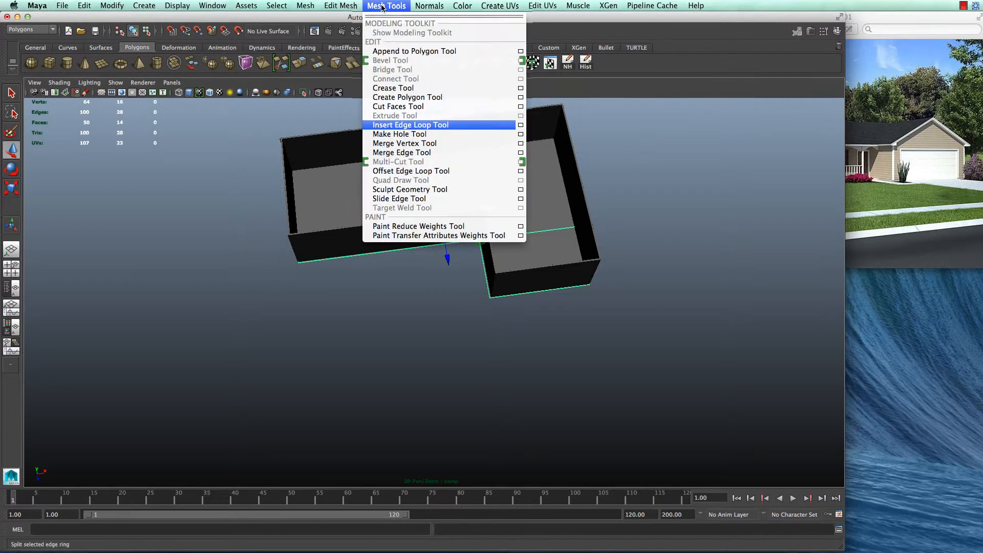
left_click(406, 125)
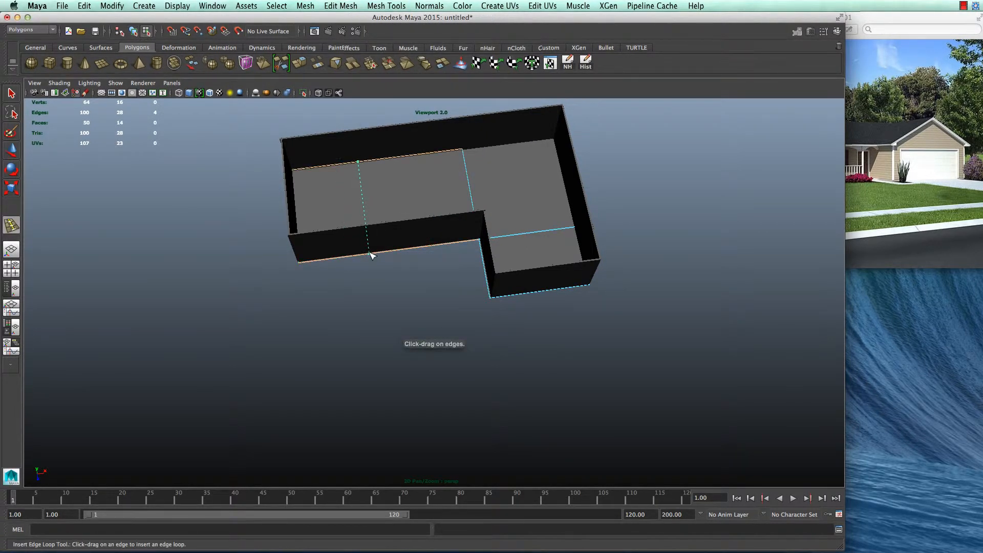
left_click(371, 254)
key("w")
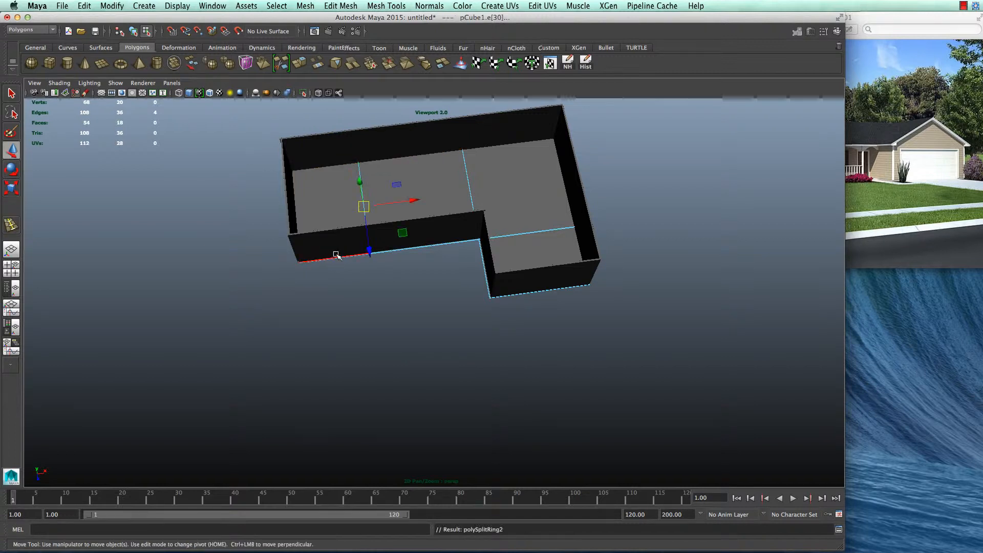
left_click_drag(354, 241, 331, 248, "alt")
right_click_drag(330, 219, 331, 238)
left_click(337, 265)
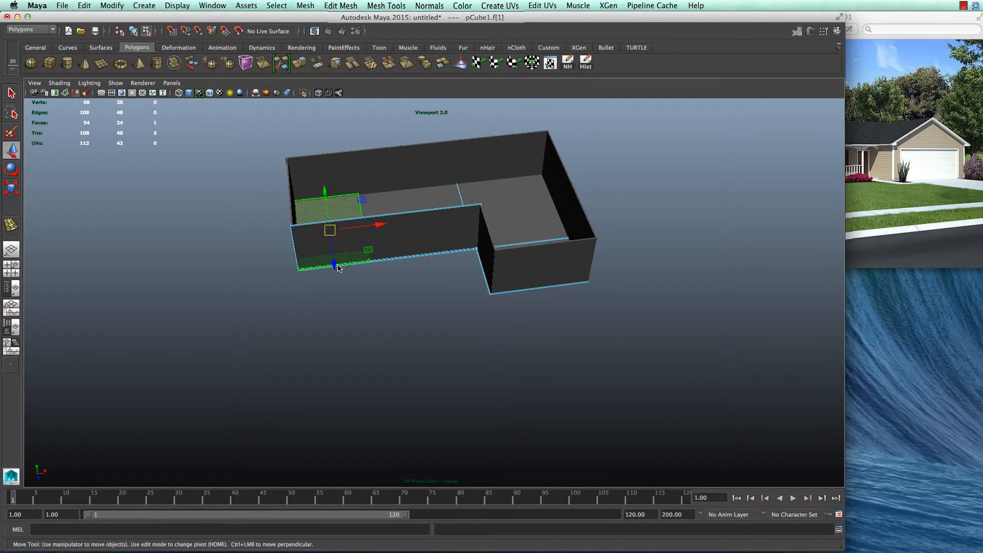
right_click_drag(403, 236, 427, 218)
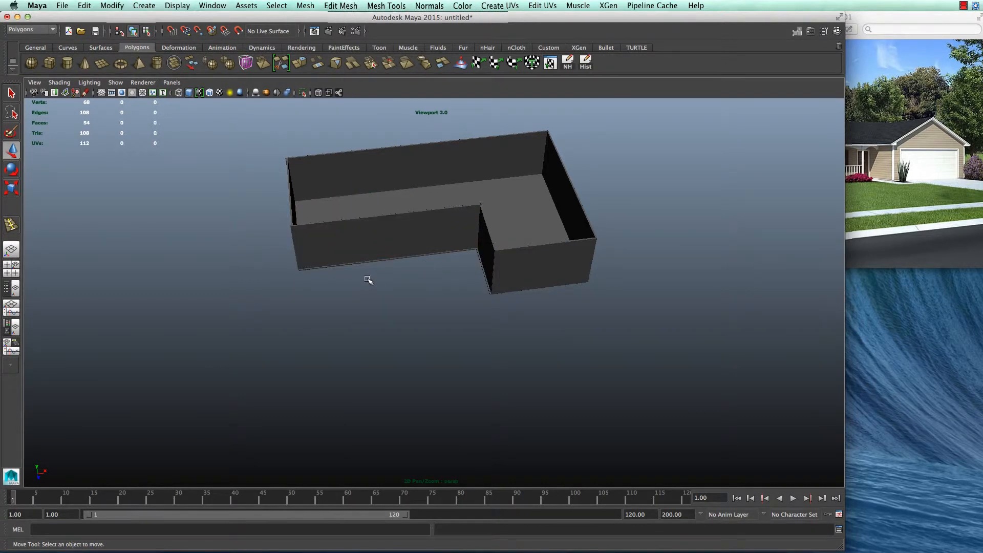
- Shorten the main wing's front wall by moving its outer-end vertices inward to the floor's new edge loop
left_click(387, 225)
right_click_drag(329, 241, 300, 230)
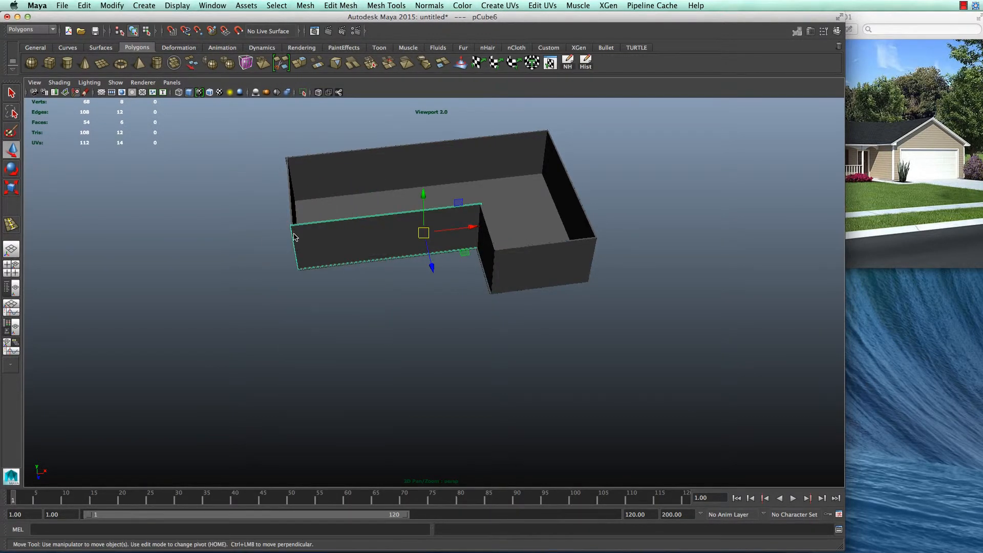
left_click_drag(204, 176, 419, 239)
left_click(340, 230)
- Extrude the floor's front side face forward along the end section of the main wing, between the end wall and the edge loop
right_click_drag(327, 229, 328, 251)
left_click(329, 247)
left_click(351, 268)
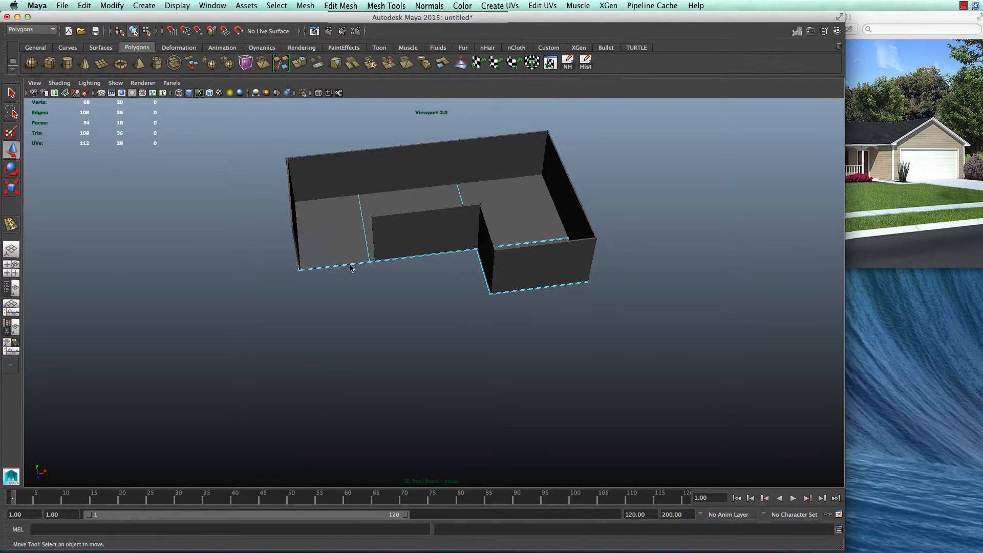
left_click_drag(365, 271, 325, 291, "alt")
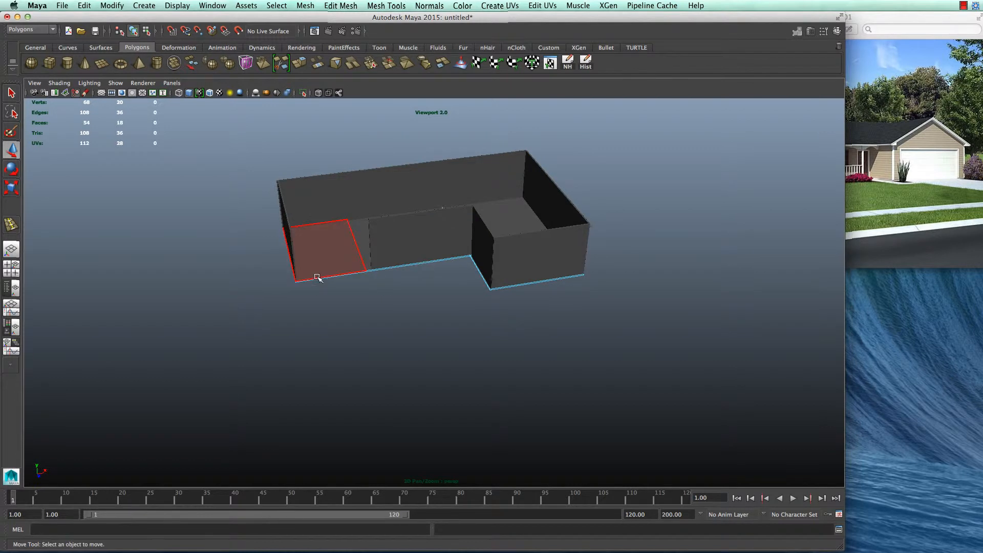
left_click(310, 279)
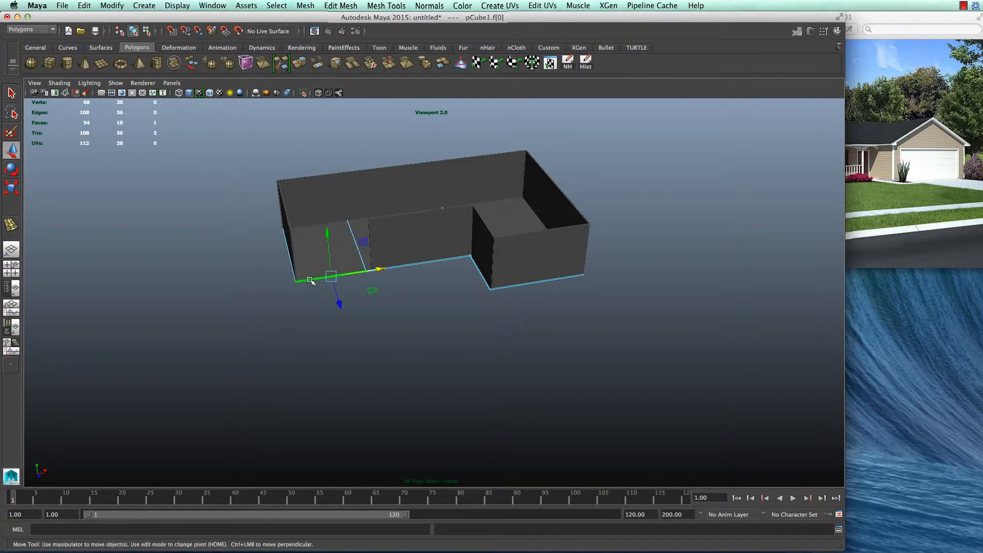
left_click(300, 65)
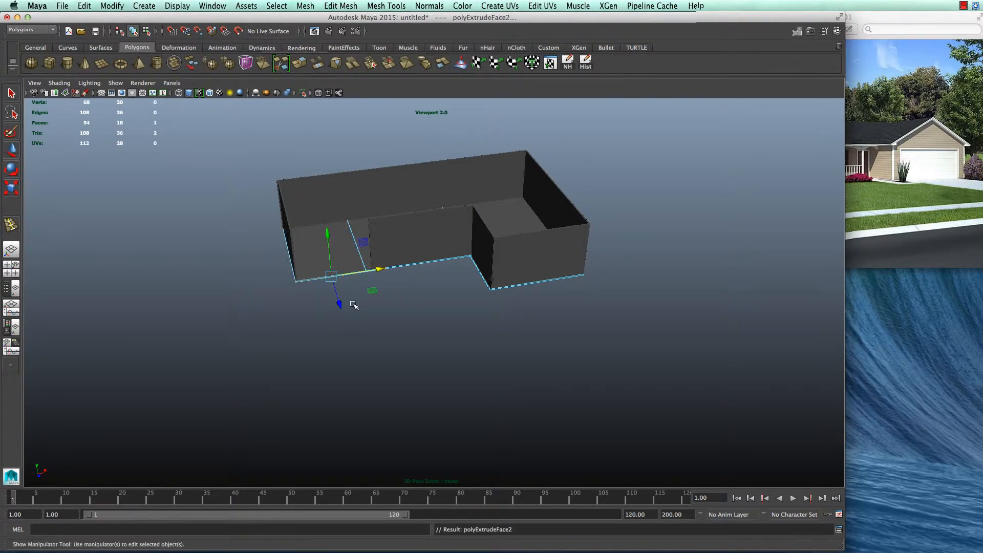
left_click_drag(352, 305, 379, 256, "alt")
- Move all vertices of the floor's extruded end section outward, past the main wing's end wall
key("w")
right_click_drag(350, 223, 315, 218)
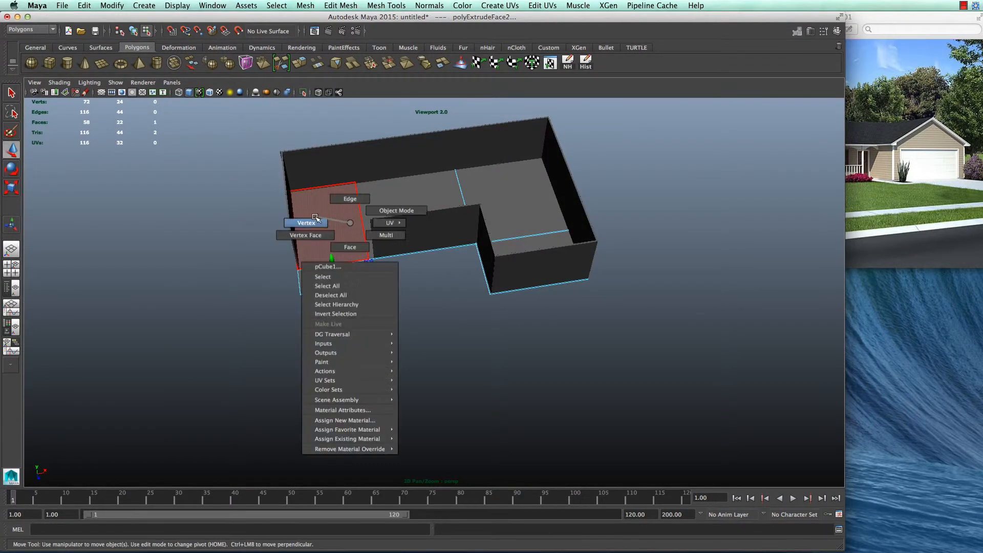
left_click_drag(212, 144, 446, 378)
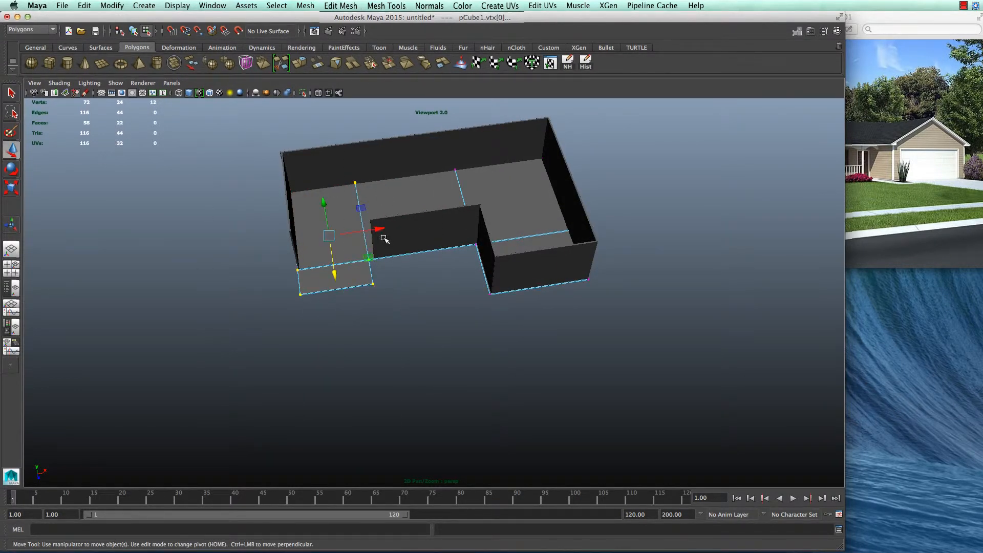
left_click_drag(381, 234, 340, 235)
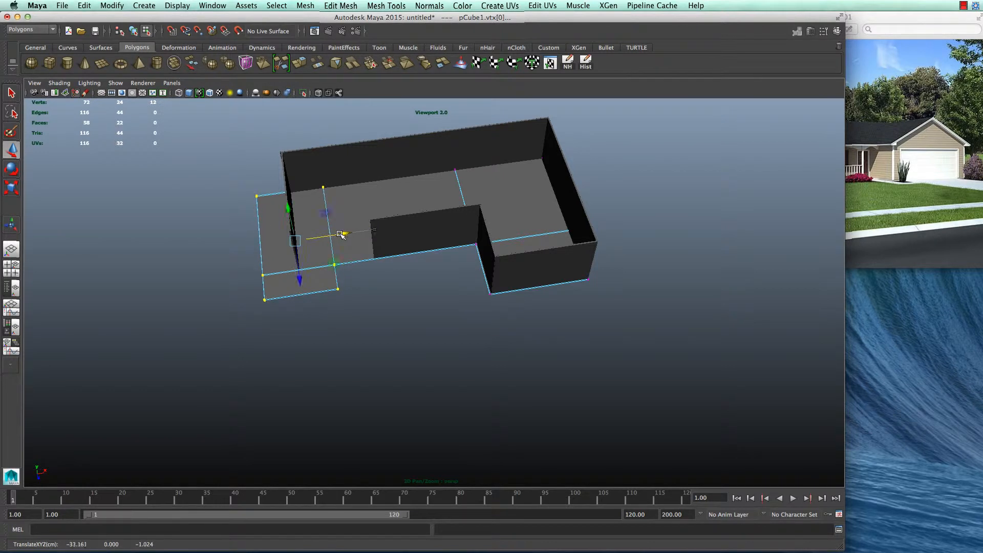
- Lengthen the main wing's front wall by moving its outer-end vertices to the inner edge of the projecting floor section
left_click(429, 238)
right_click_drag(400, 227, 360, 206)
left_click(403, 223)
left_click_drag(340, 193, 412, 281)
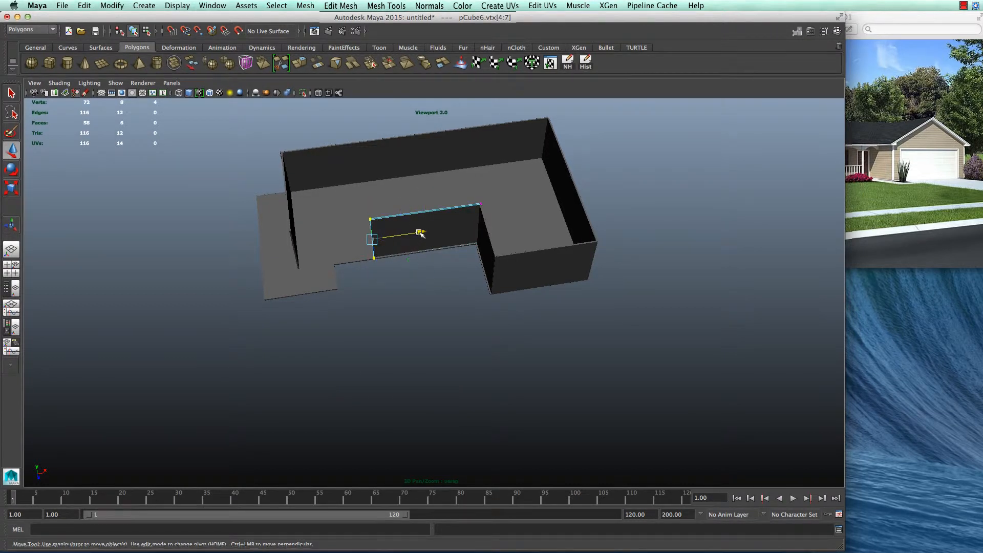
left_click_drag(420, 233, 381, 239)
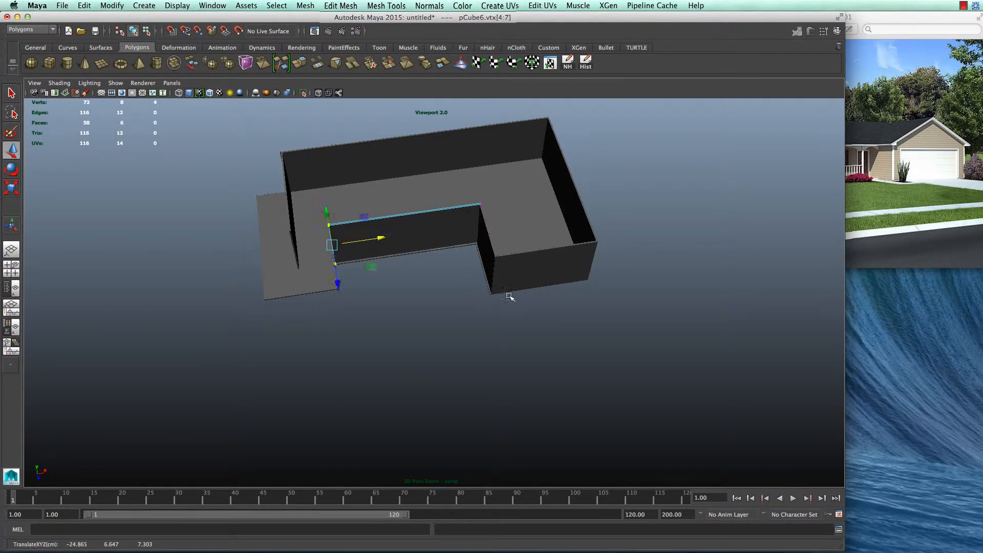
- Move the main wing's end wall outward to the floor's new outer edge
left_click_drag(478, 343, 482, 338, "alt")
left_click(285, 210)
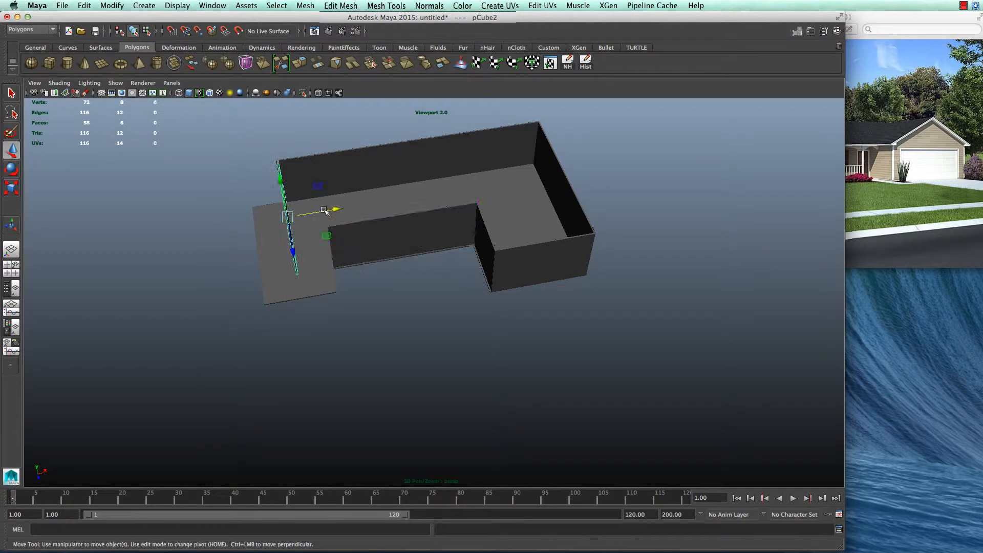
left_click_drag(333, 210, 305, 214)
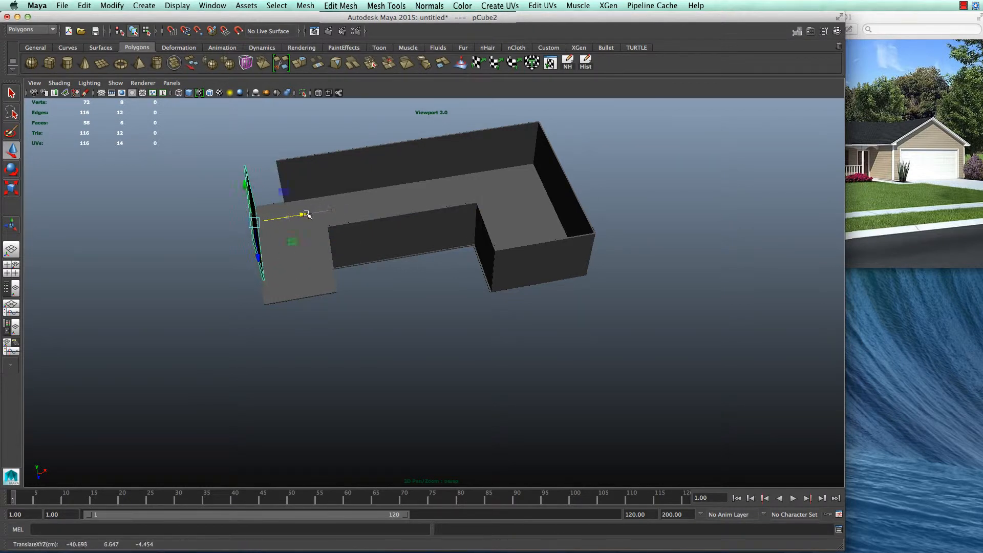
- Lengthen the back wall by moving its outer-end vertices to meet the relocated end wall
left_click(325, 160)
right_click_drag(285, 157, 240, 157)
left_click_drag(232, 118, 333, 229)
left_click_drag(332, 174, 298, 178)
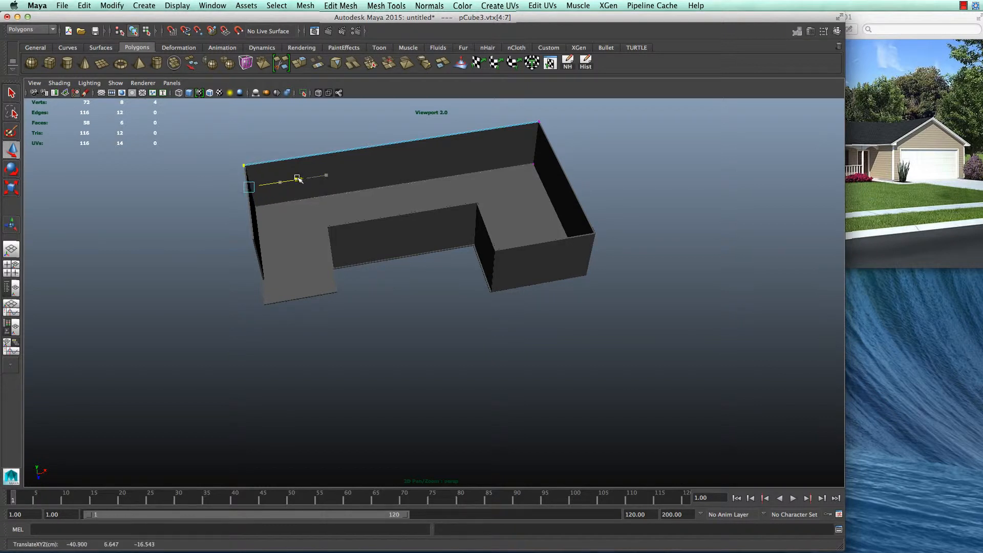
- Extend the main wing's end wall forward by moving its front vertices to the front corner of the projecting floor section
left_click_drag(382, 264, 310, 252, "alt")
left_click(411, 147)
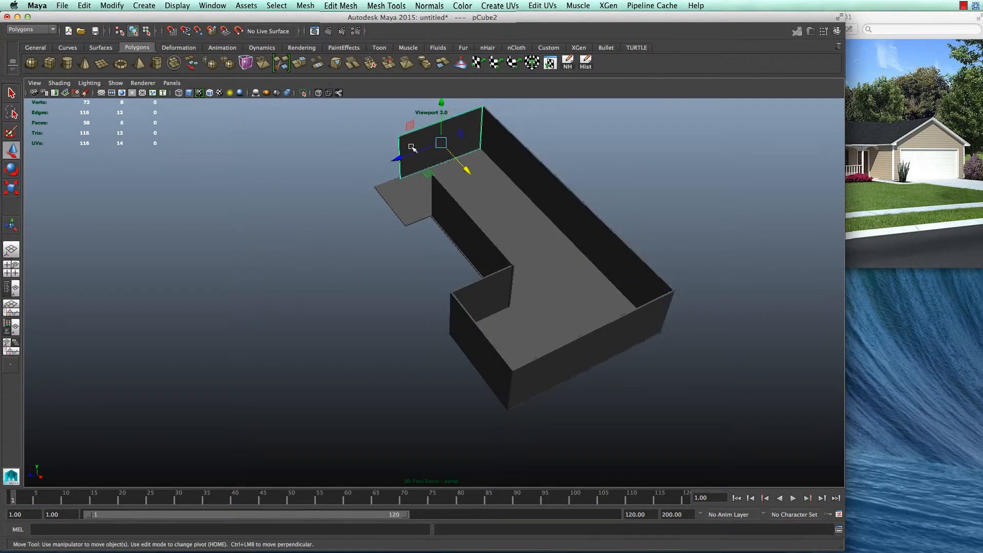
right_click_drag(417, 135, 362, 131)
left_click_drag(360, 118, 423, 203)
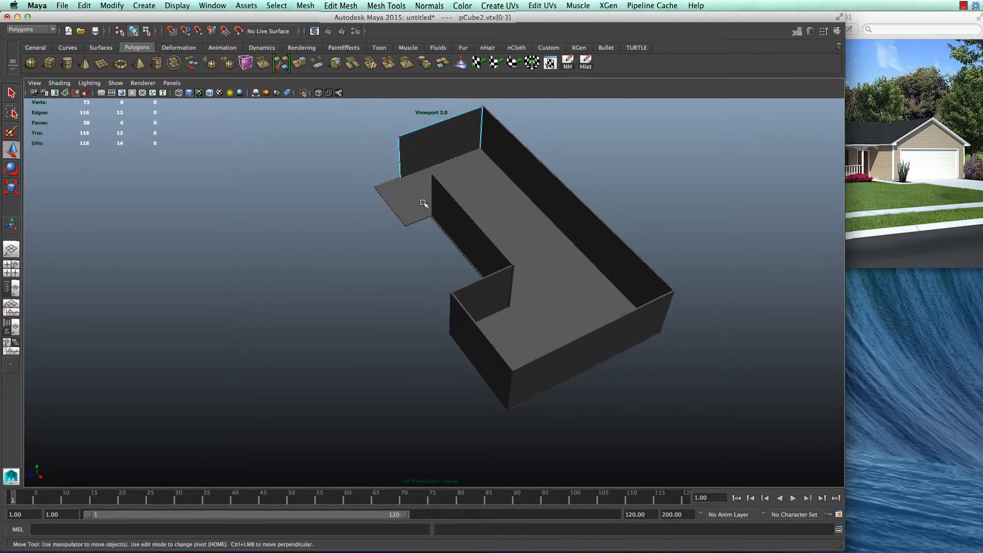
left_click_drag(348, 185, 323, 179)
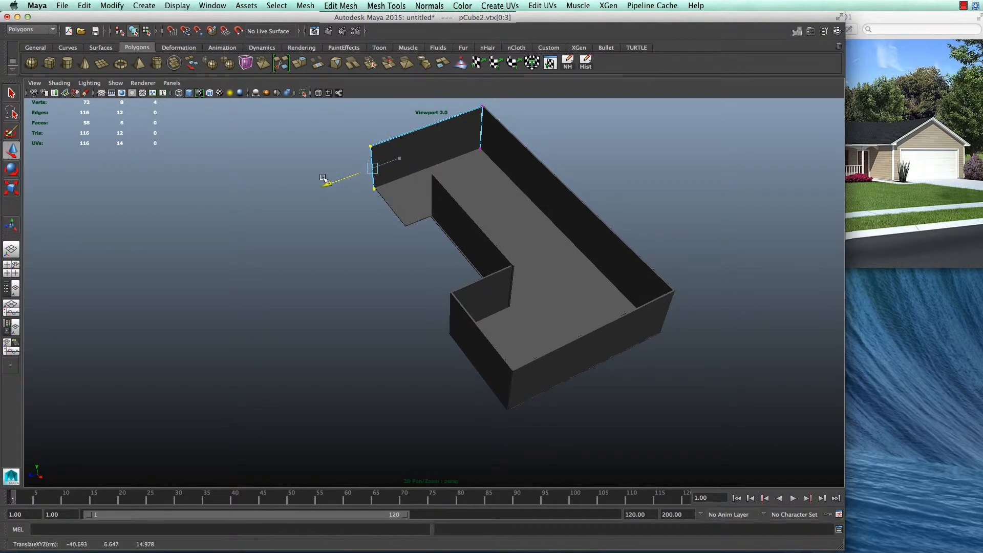
right_click_drag(417, 141, 445, 135)
- Duplicate the end wall to the projecting section's inner edge and shorten it into a return wall meeting the main front wall
left_click_drag(351, 303, 390, 305, "alt")
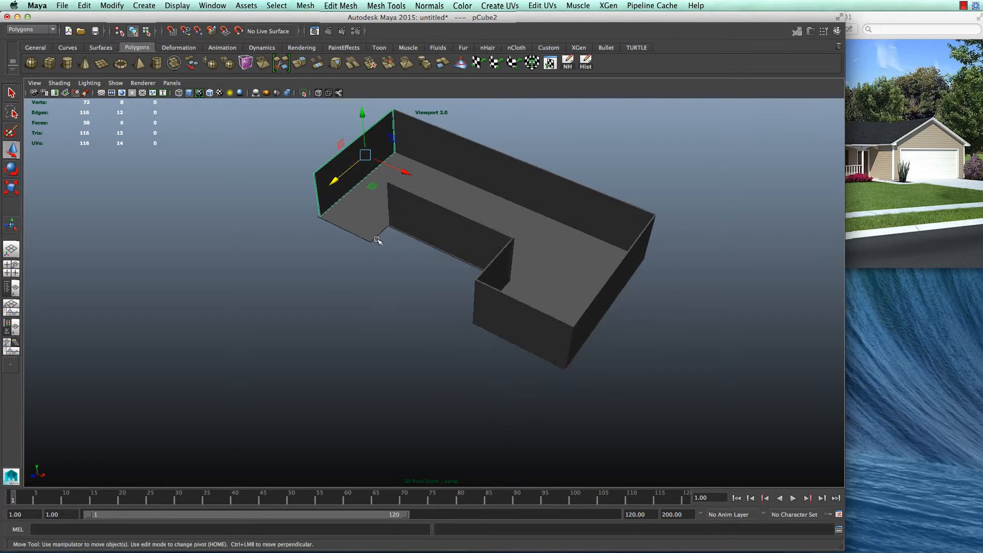
key("super+d")
left_click_drag(402, 176, 455, 202)
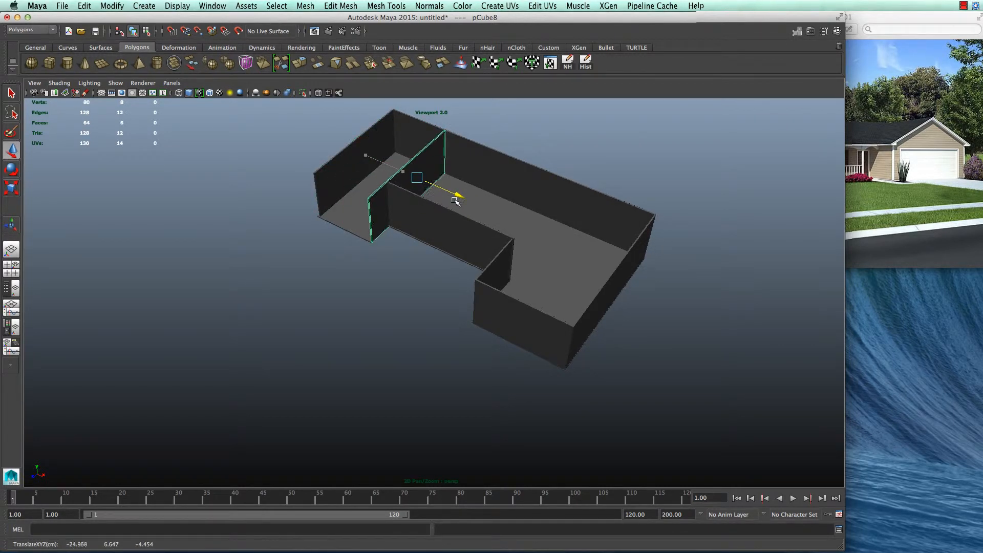
left_click(416, 140)
right_click_drag(440, 149, 411, 148)
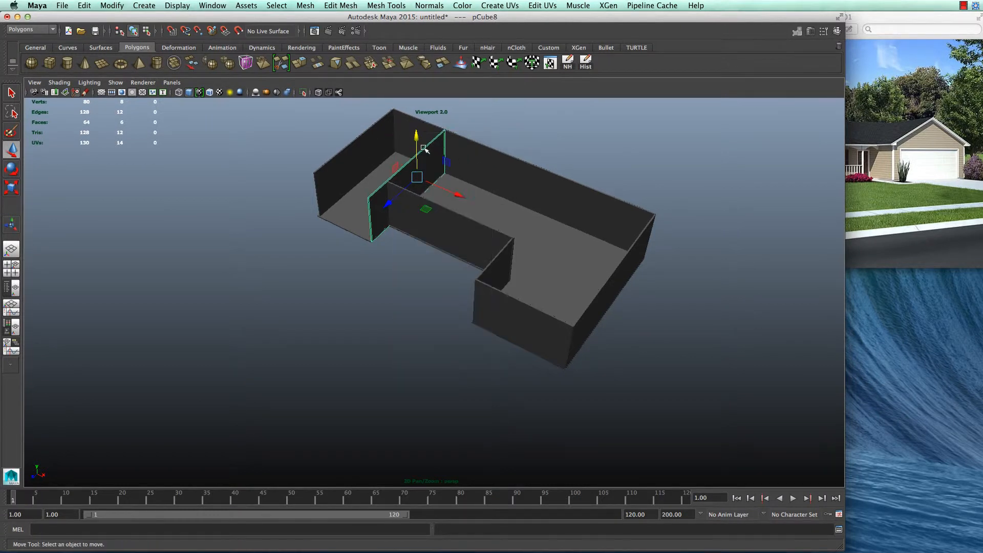
left_click_drag(421, 119, 353, 236)
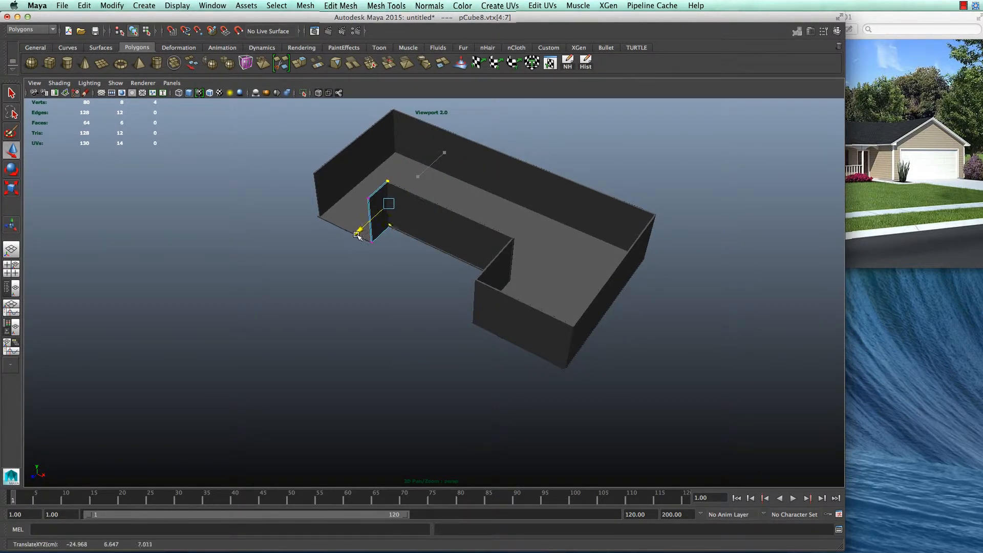
- Duplicate the back wall to the projecting section's front edge and shorten it to the width of that section
left_click(507, 160)
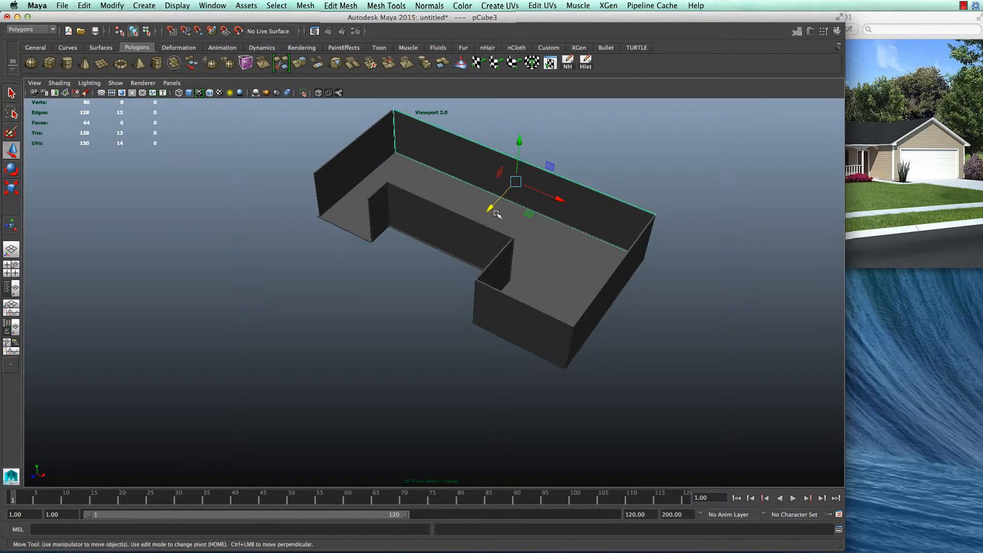
key("ctrl+d")
left_click_drag(491, 210, 409, 283)
right_click_drag(483, 259, 452, 258)
left_click_drag(513, 251, 621, 401)
left_click_drag(634, 342, 406, 237)
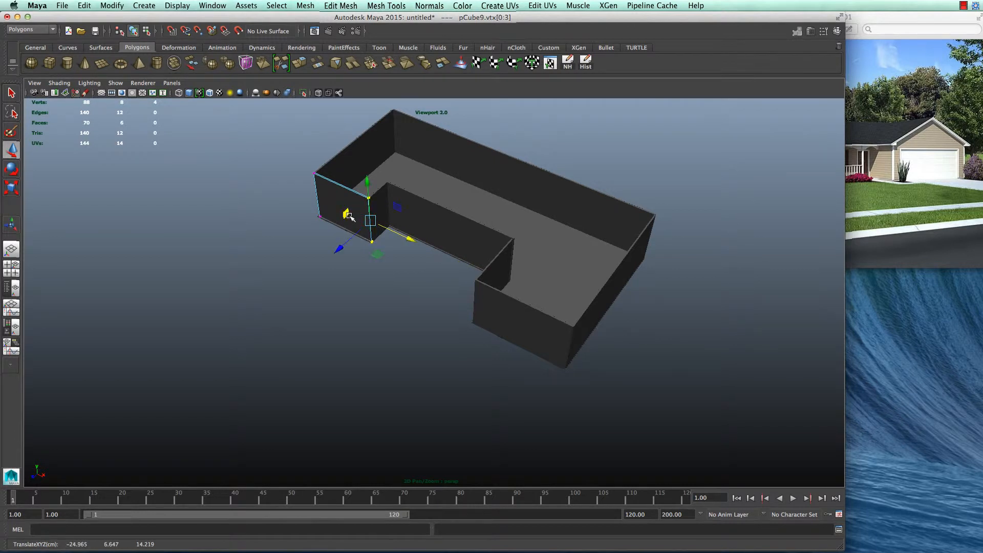
right_click_drag(332, 194, 354, 187)
- Check the house_01 reference photo and extend the garage wing's floor forward by moving its front-edge vertices
left_click_drag(367, 275, 513, 249, "alt")
left_click(889, 16)
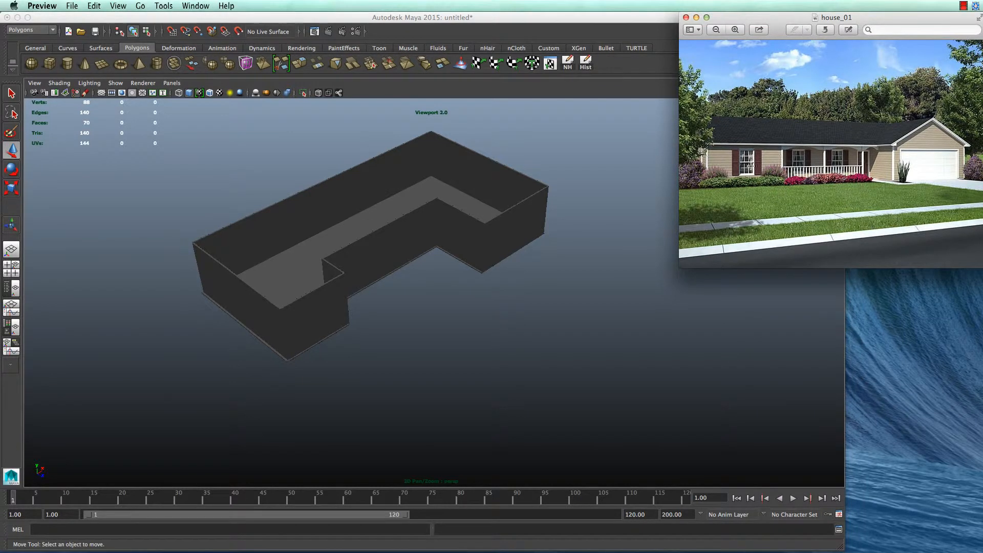
left_click(468, 198)
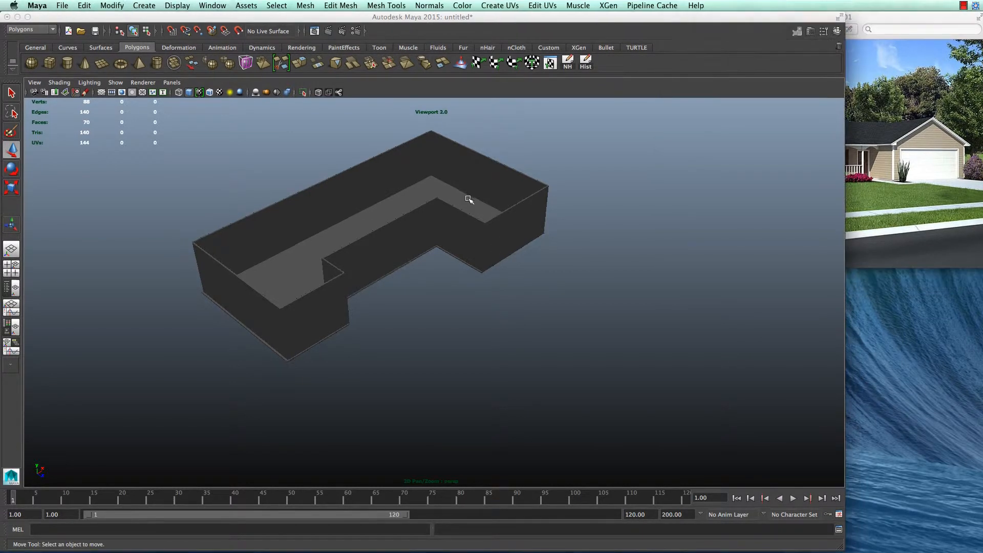
left_click(471, 214)
left_click_drag(475, 249, 520, 270, "alt")
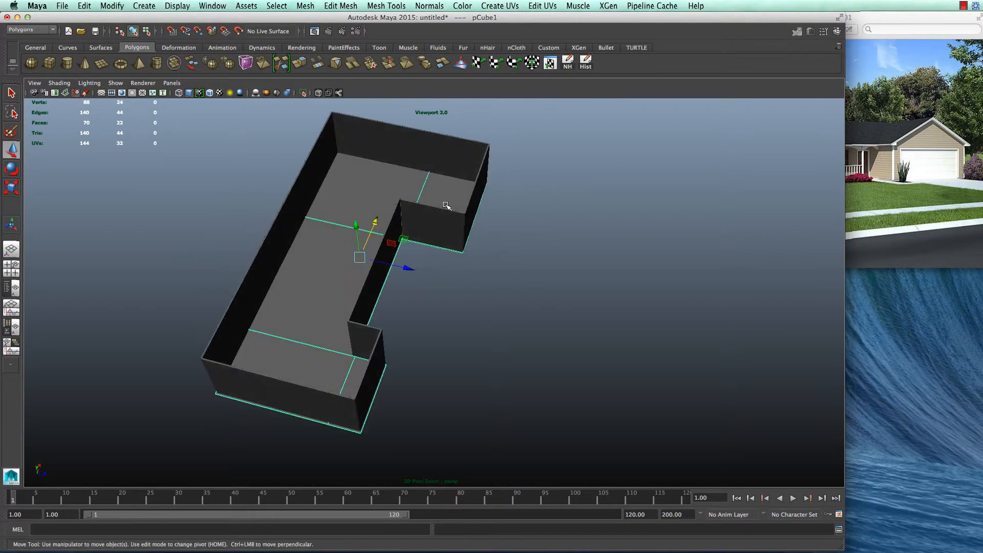
right_click_drag(439, 197, 397, 198)
left_click(402, 238)
left_click_drag(545, 307, 573, 307, "alt")
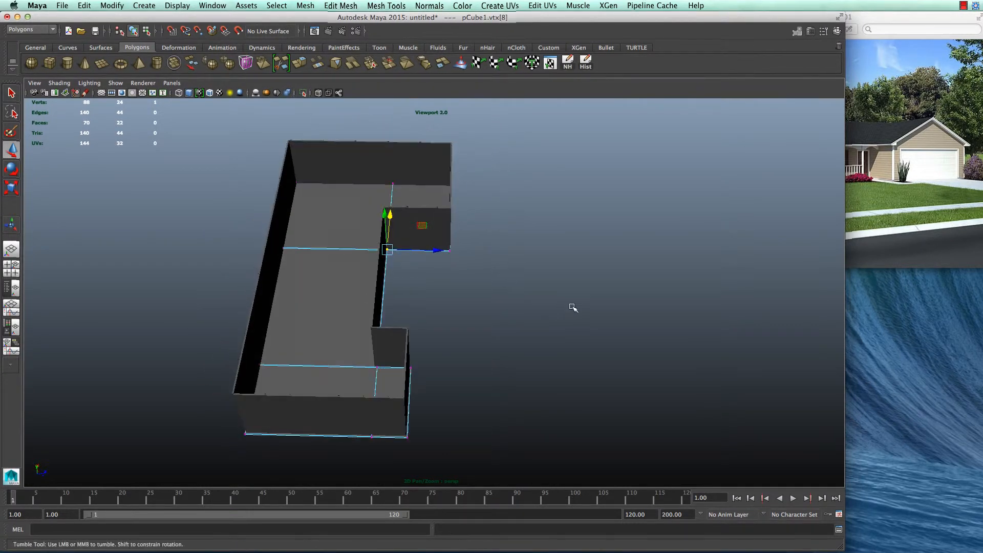
left_click_drag(478, 314, 433, 145)
left_click_drag(491, 223, 543, 219)
- Move the garage wing's front wall forward to the front edge of the extended floor
left_click(454, 189)
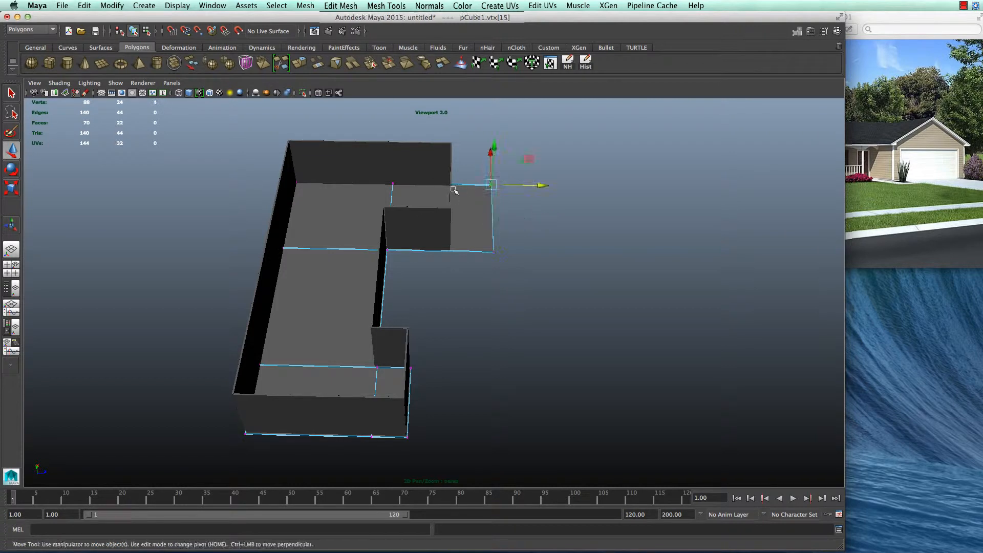
right_click_drag(462, 204, 455, 193)
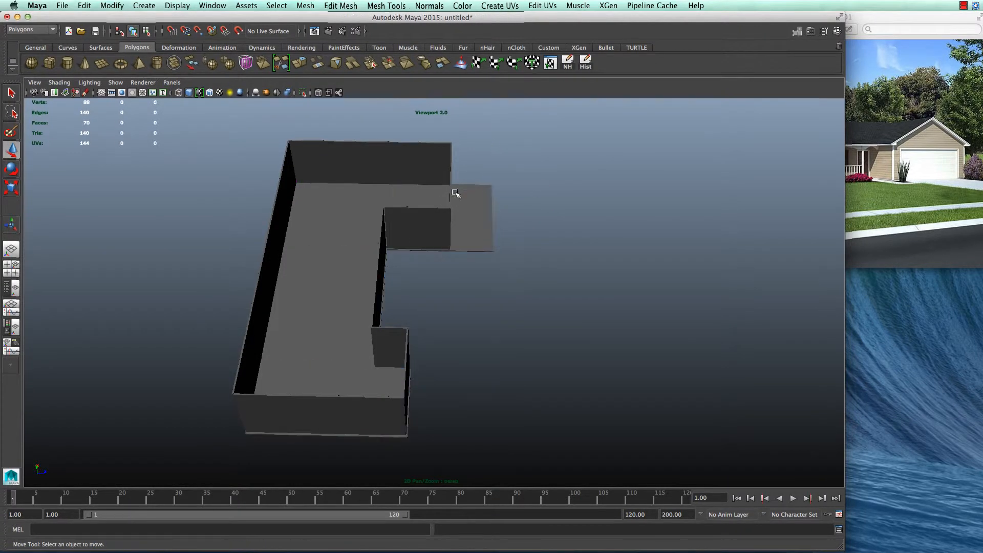
left_click(451, 194)
left_click_drag(499, 272, 543, 271)
- Lengthen the garage wing's inner side wall by moving its front vertices to meet the relocated front wall
left_click(425, 226)
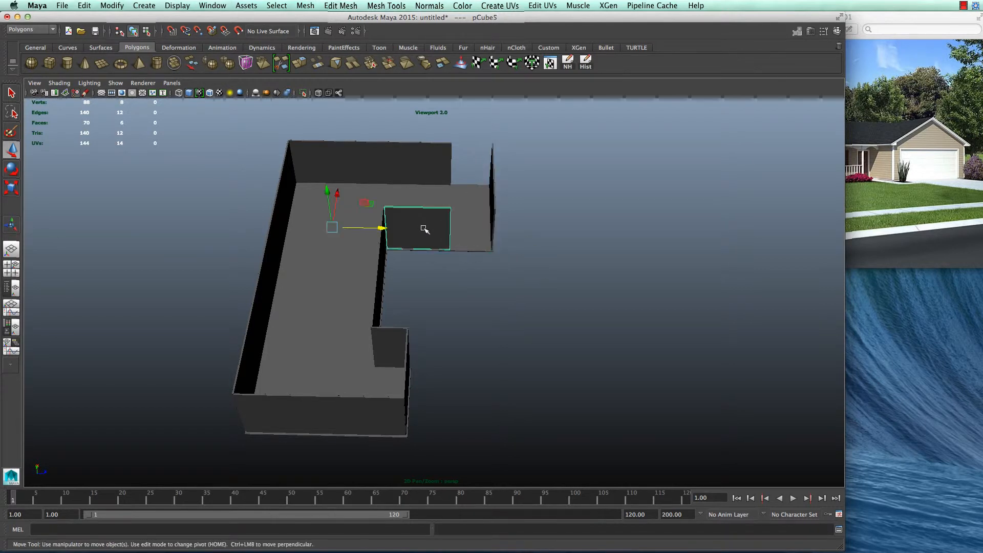
right_click_drag(425, 225, 394, 214)
left_click_drag(419, 184, 500, 303)
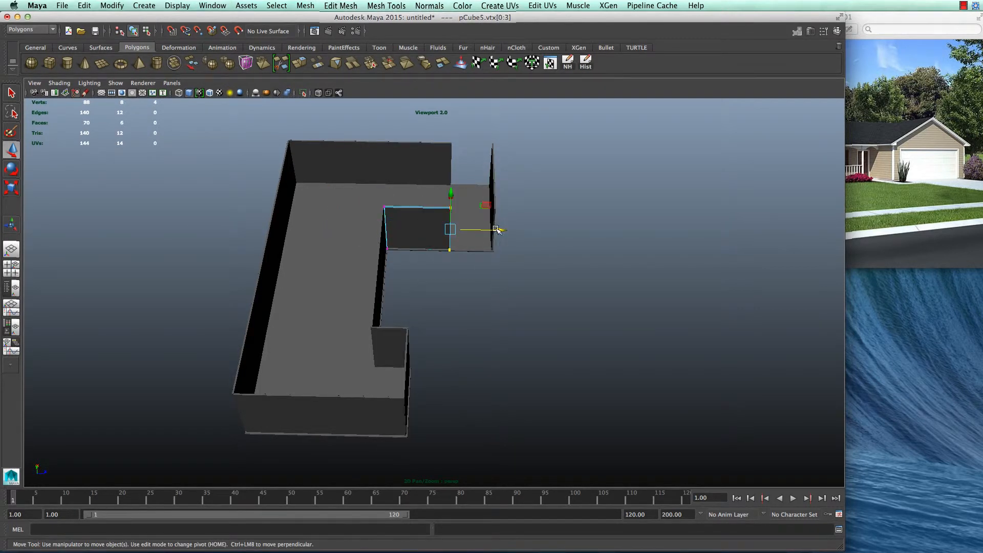
left_click_drag(497, 230, 539, 231)
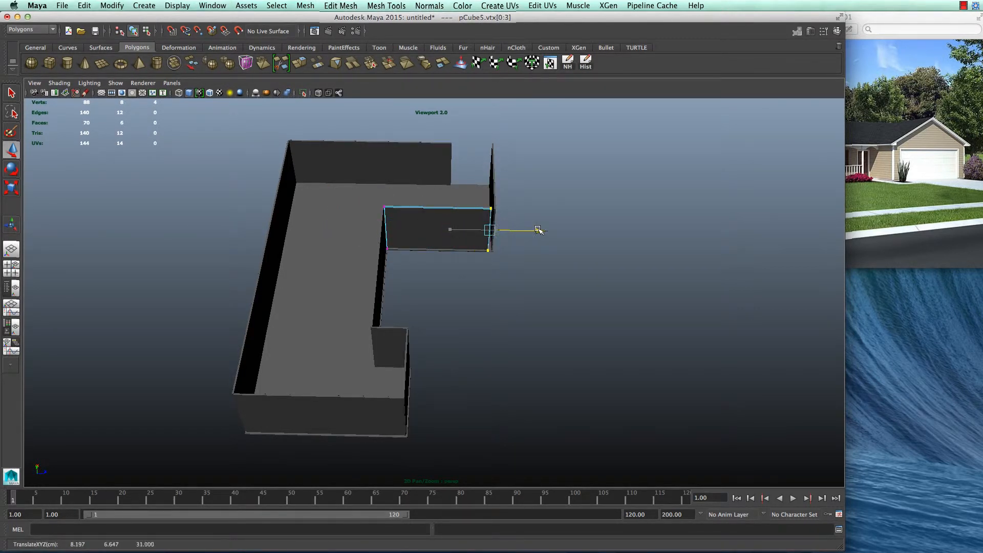
- Lengthen the garage wing's outer side wall by moving its front vertices to meet the relocated front wall
left_click(415, 160)
right_click_drag(416, 161, 373, 159)
left_click_drag(410, 130, 542, 170)
right_click_drag(410, 129, 406, 127)
left_click_drag(439, 158, 460, 237, "alt")
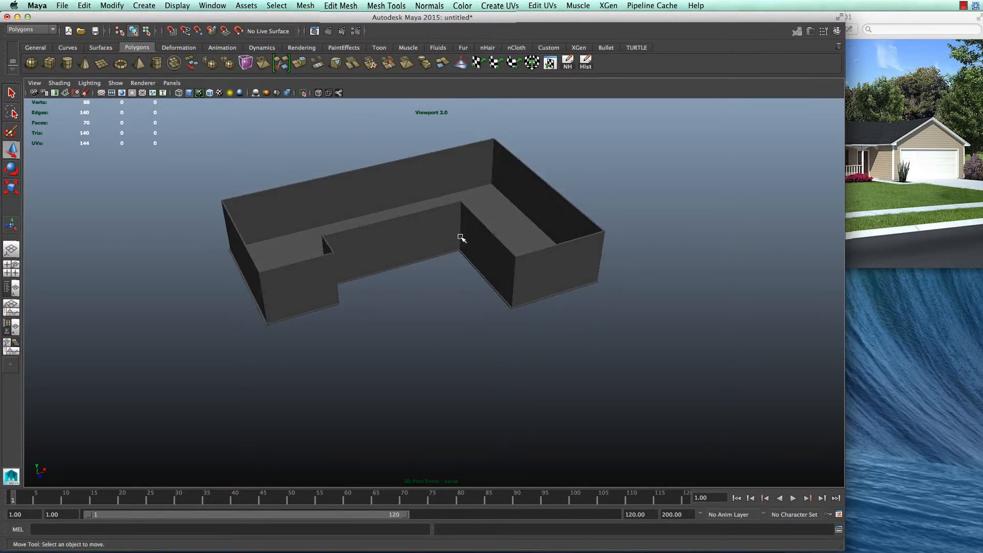
- Check the house_01 reference photo and widen the floor at the garage end by moving its outer-edge vertices outward
left_click(891, 21)
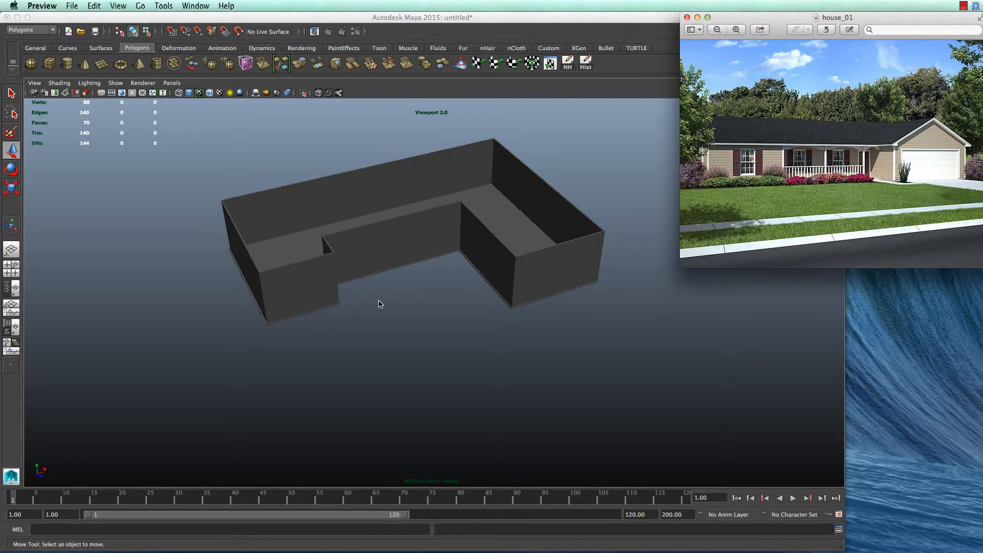
left_click_drag(379, 304, 369, 318, "alt")
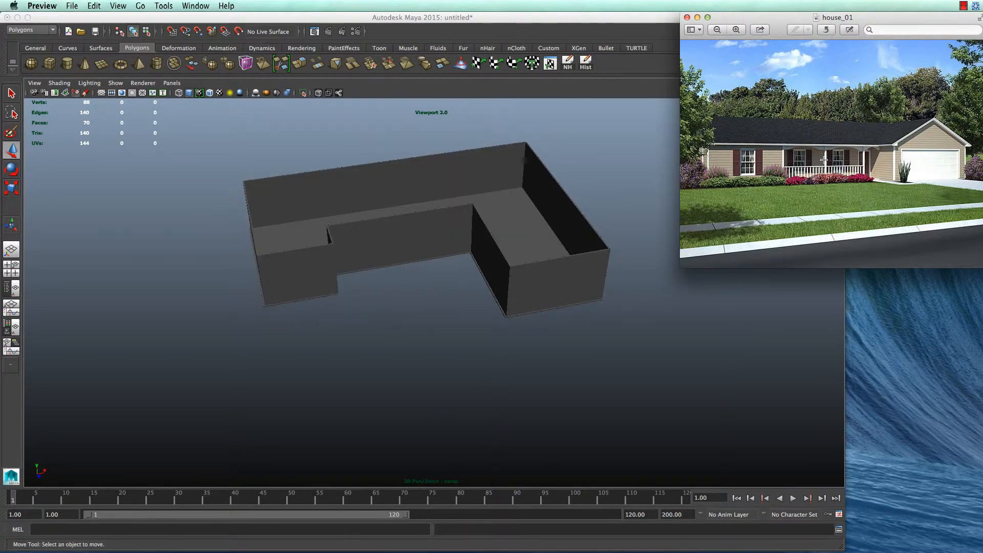
left_click(572, 248)
left_click(548, 247)
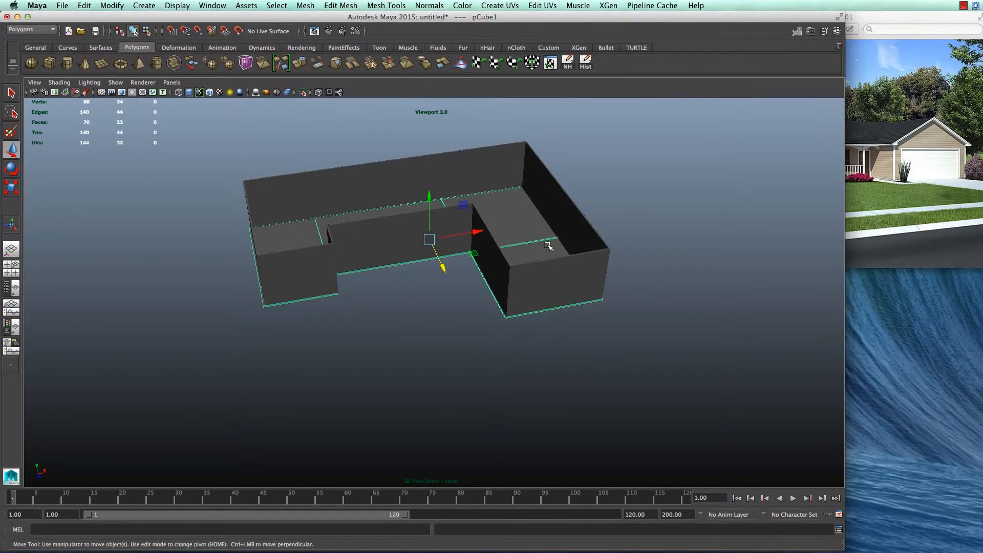
right_click_drag(548, 245, 515, 238)
right_click_drag(515, 238, 513, 238)
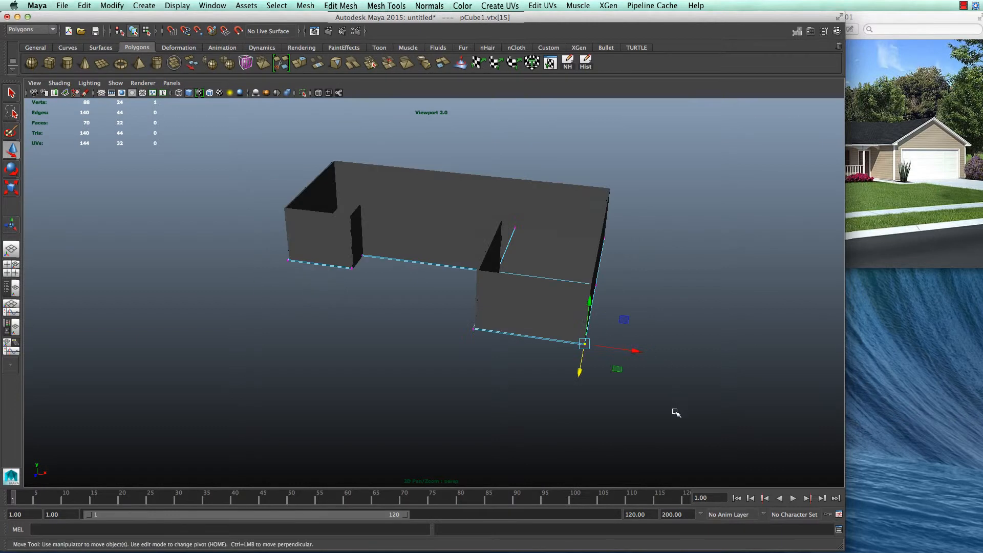
left_click_drag(675, 412, 580, 198)
left_click_drag(621, 298, 651, 272, "alt")
left_click_drag(609, 241, 643, 238)
mouse_move(689, 297)
left_mouse_down("alt")
mouse_move(674, 302)
mouse_move(692, 300)
left_mouse_up("alt")
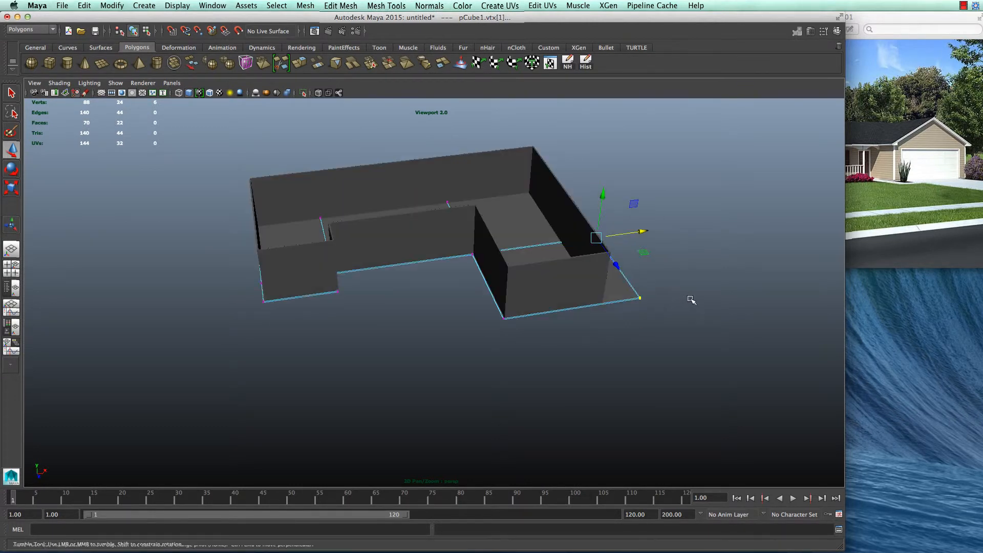
- Widen the floor at the end opposite the garage by moving its outer-edge vertices outward
left_click(321, 217)
left_click_drag(196, 170, 301, 311)
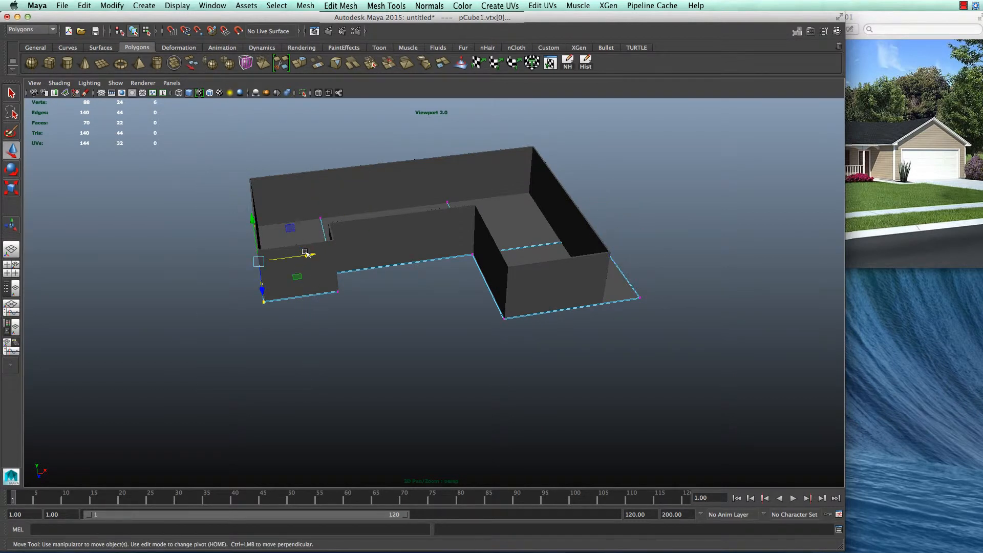
left_click_drag(306, 253, 274, 259)
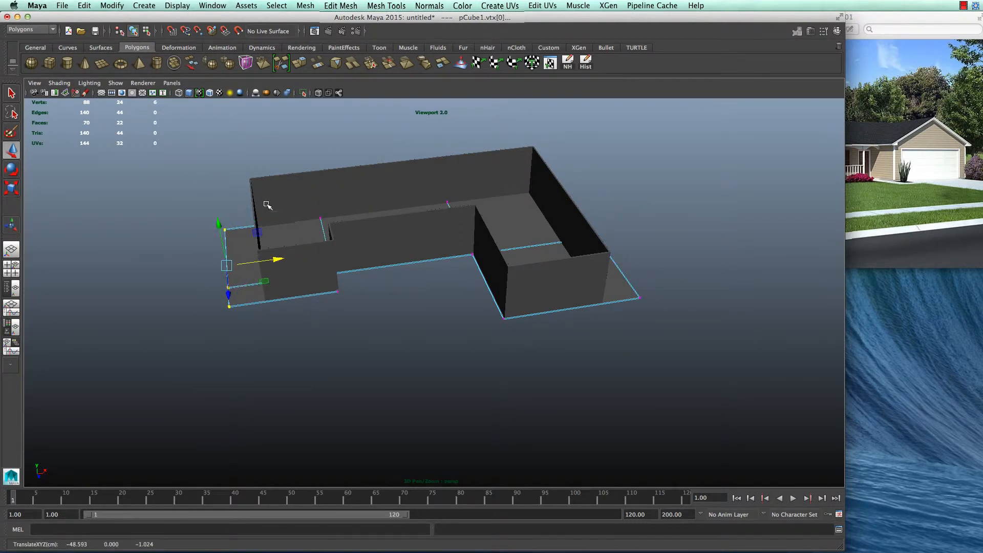
- Move both end walls outward to the outer edges of the widened floor
left_click(271, 231)
left_click_drag(305, 225, 273, 230)
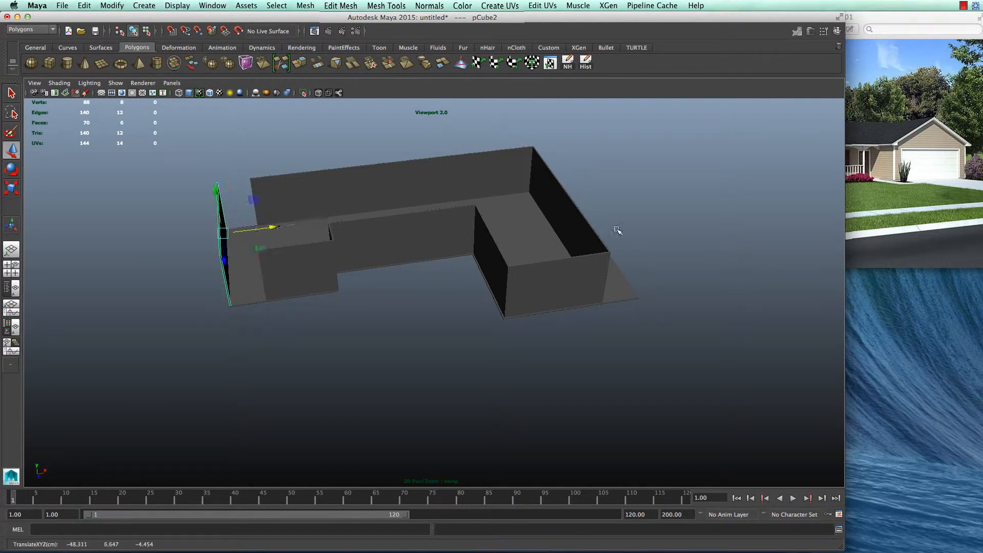
left_click(578, 219)
left_click_drag(596, 188, 627, 186)
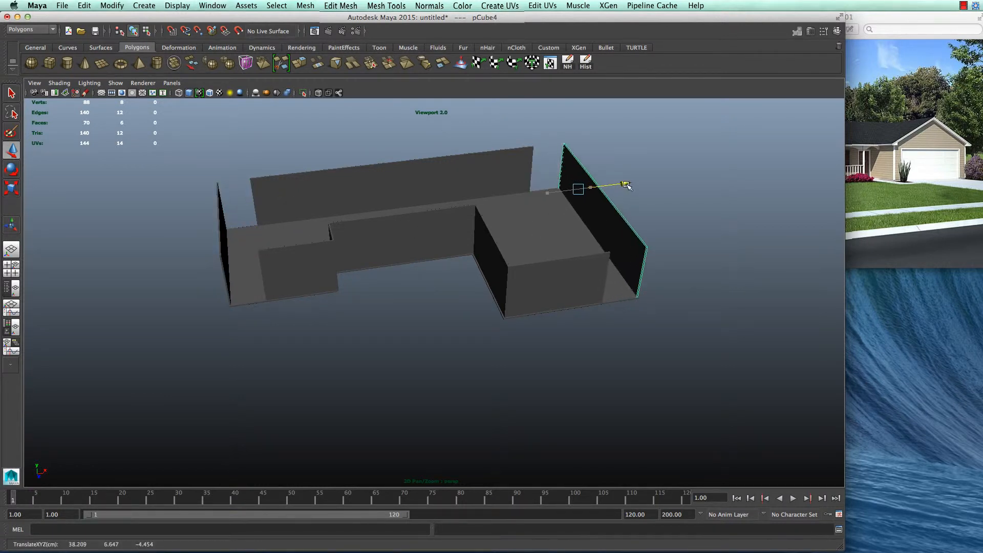
- Scale the back wall lengthwise until it spans between the two relocated end walls
left_click(282, 201)
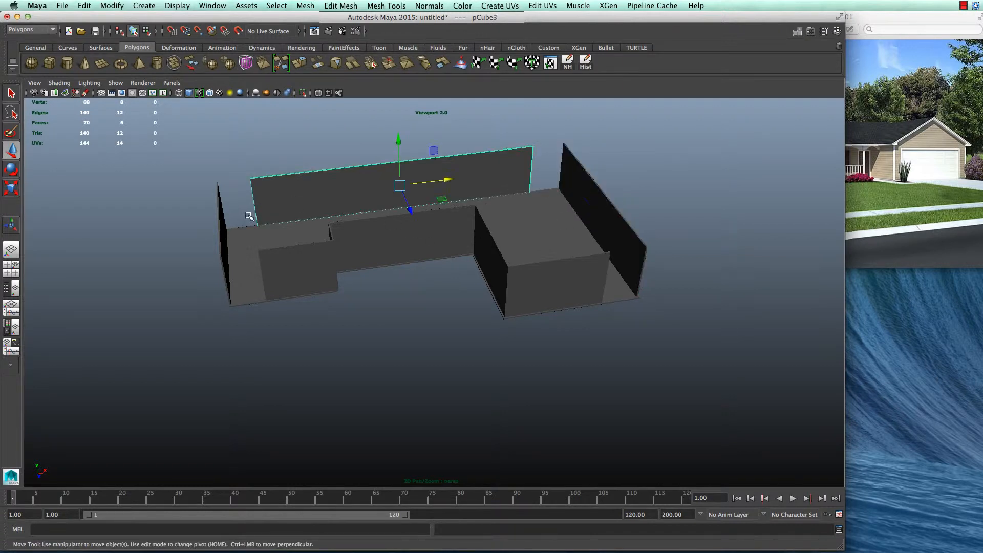
key("r")
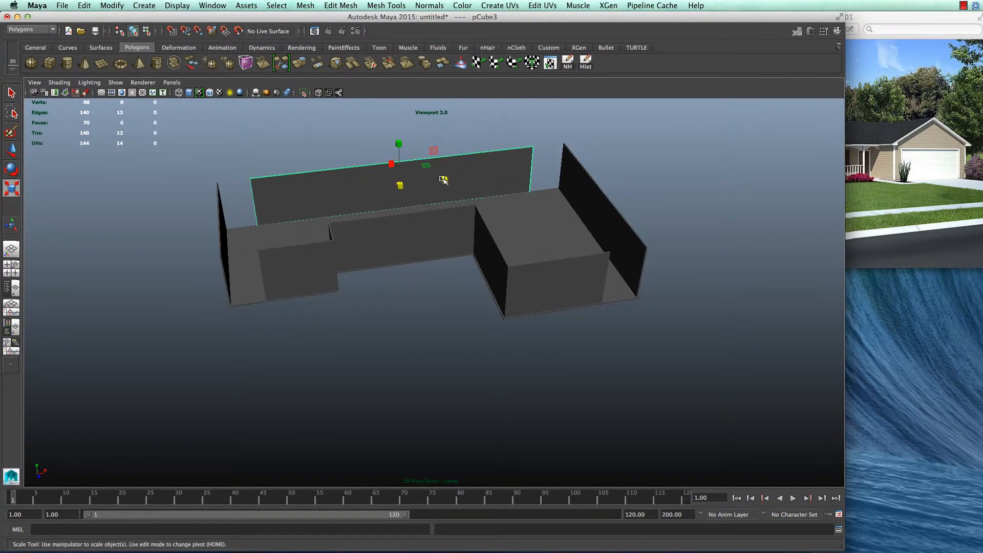
left_click_drag(444, 179, 453, 178)
key("w")
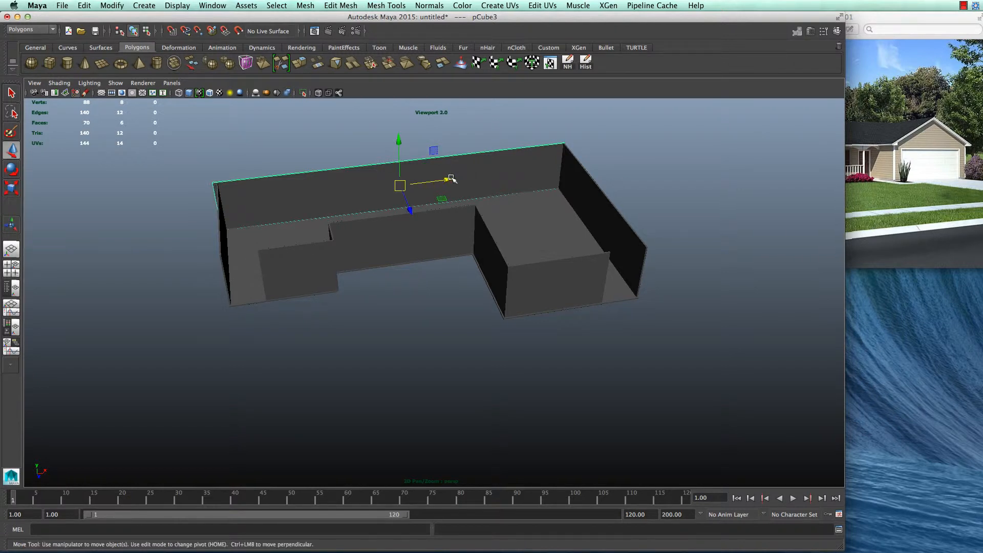
key("r")
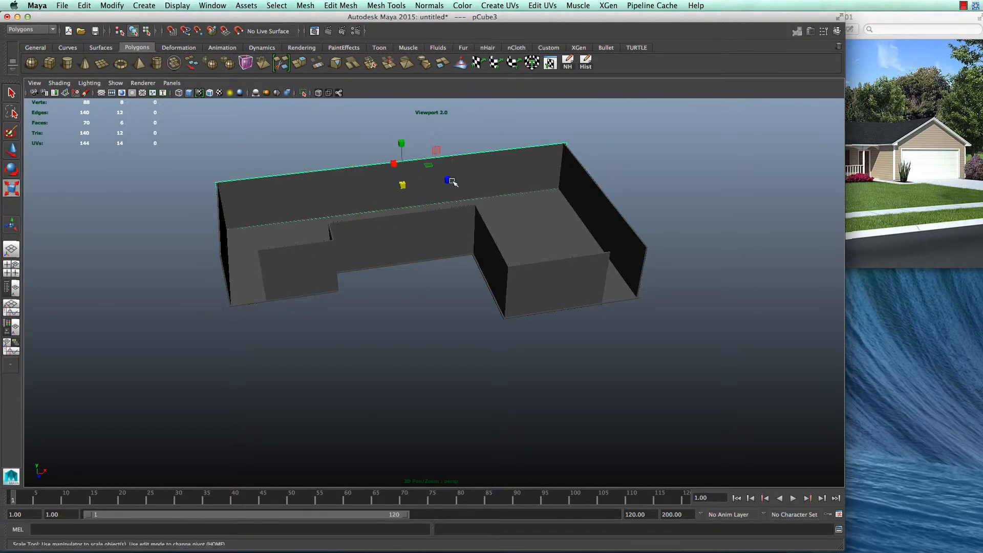
left_click_drag(452, 181, 449, 182)
- Widen the garage wing's front wall by moving its outer-end vertices to meet the relocated end wall
left_click(566, 276)
right_click_drag(569, 279, 542, 269)
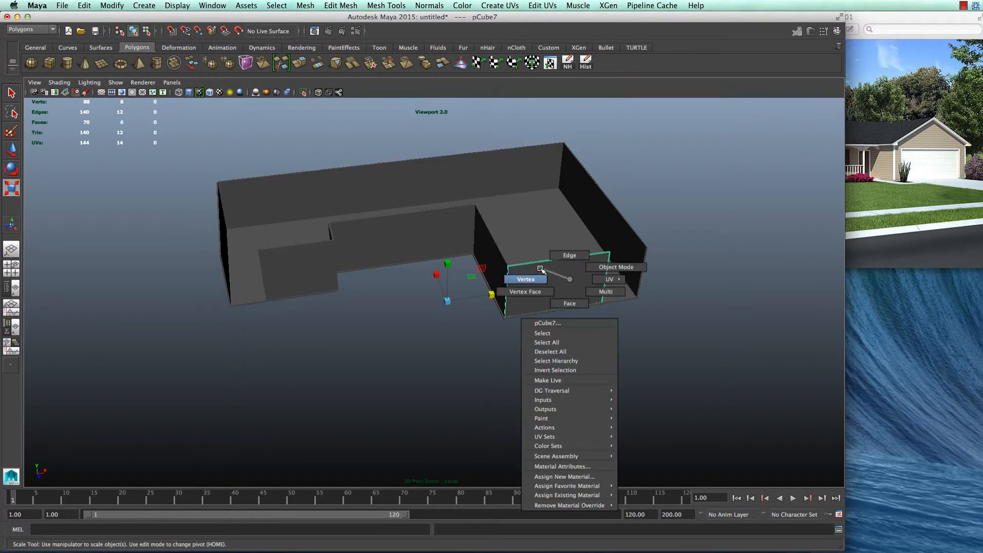
left_click_drag(557, 227, 629, 307)
key("w")
left_click_drag(651, 272, 685, 268)
- Widen the projecting section's front wall by moving its outer-end vertices to the relocated end wall, and return to object mode
left_click(309, 268)
right_click_drag(310, 269, 221, 206)
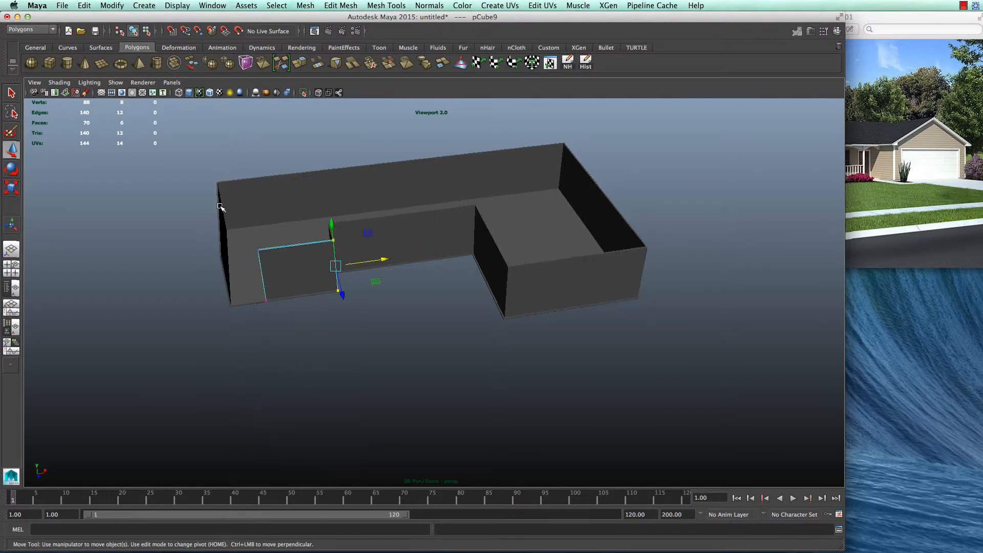
left_click_drag(221, 207, 292, 317)
left_click_drag(314, 271, 278, 277)
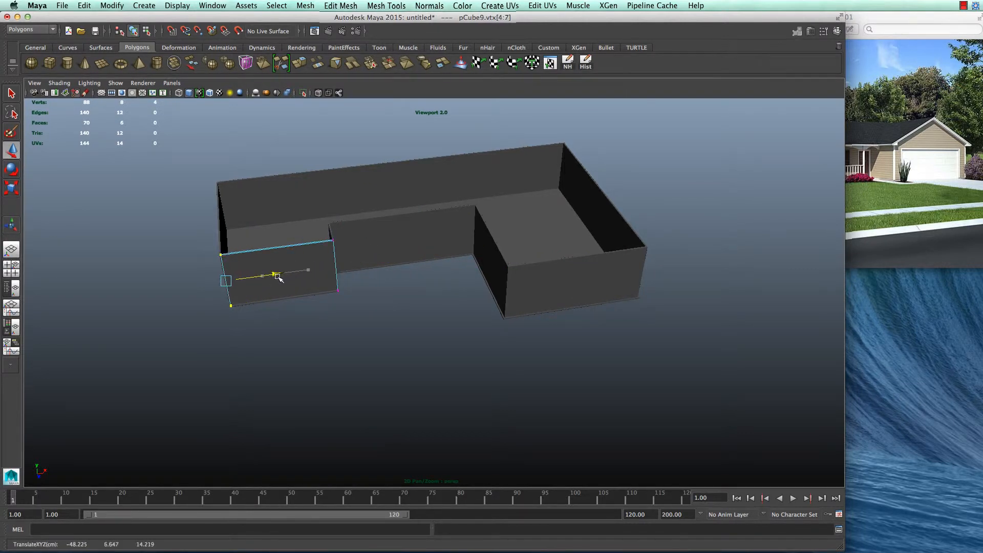
right_click_drag(318, 274, 344, 256)
left_click(392, 320)
left_click_drag(394, 322, 437, 313, "alt")
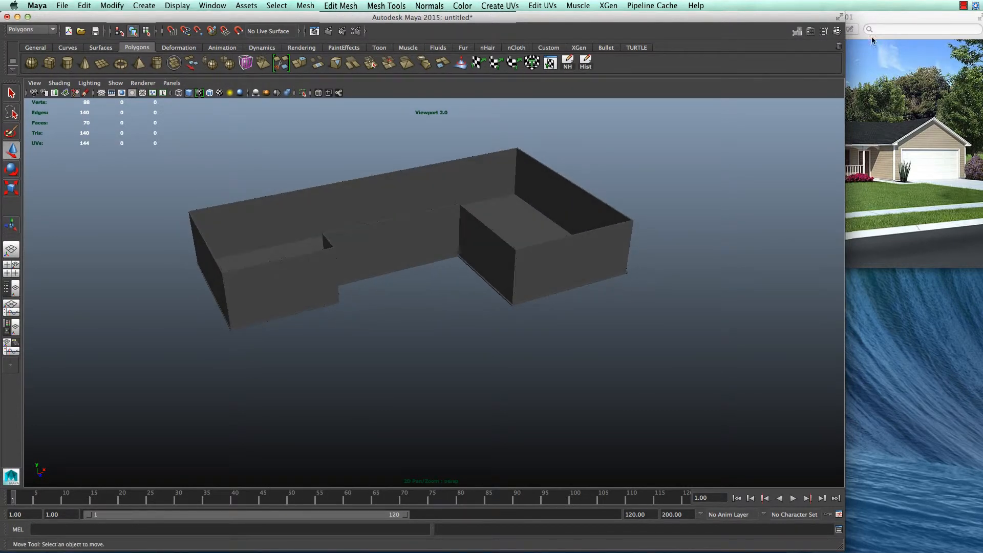
- Compare the house layout with the house_01 reference photo, examining the model from above and from the end
left_click(885, 16)
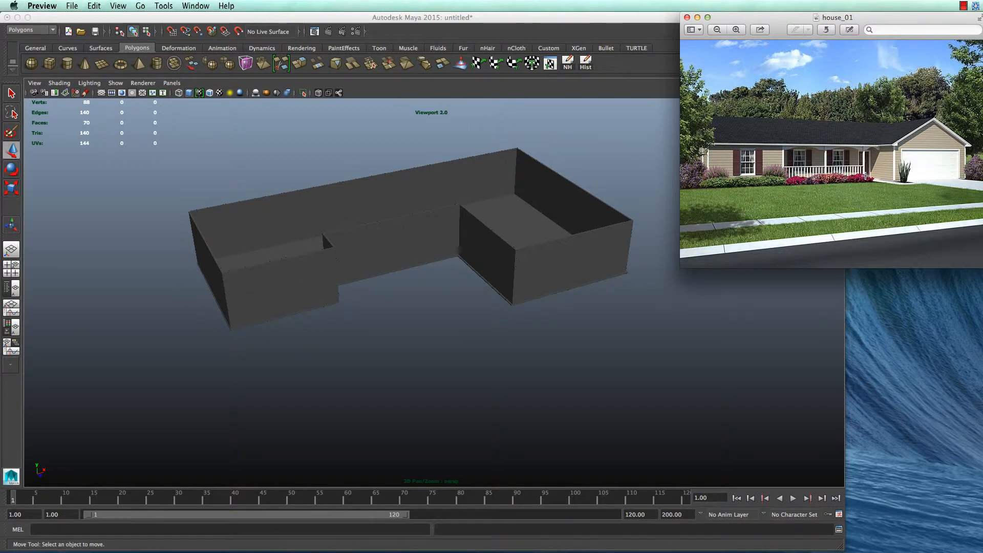
left_click_drag(444, 267, 446, 312, "alt")
scroll(328, 264, "down", 5)
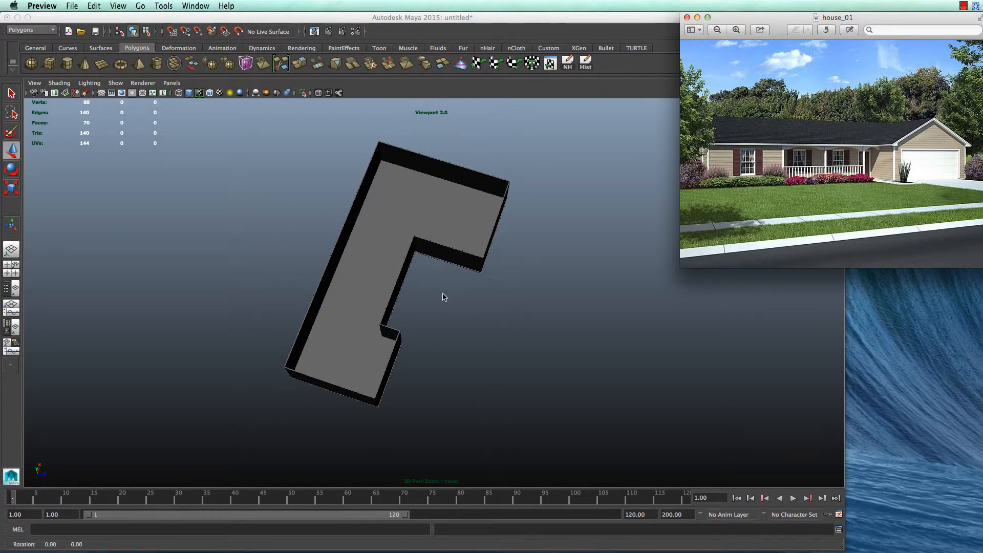
left_click_drag(444, 294, 465, 275, "alt")
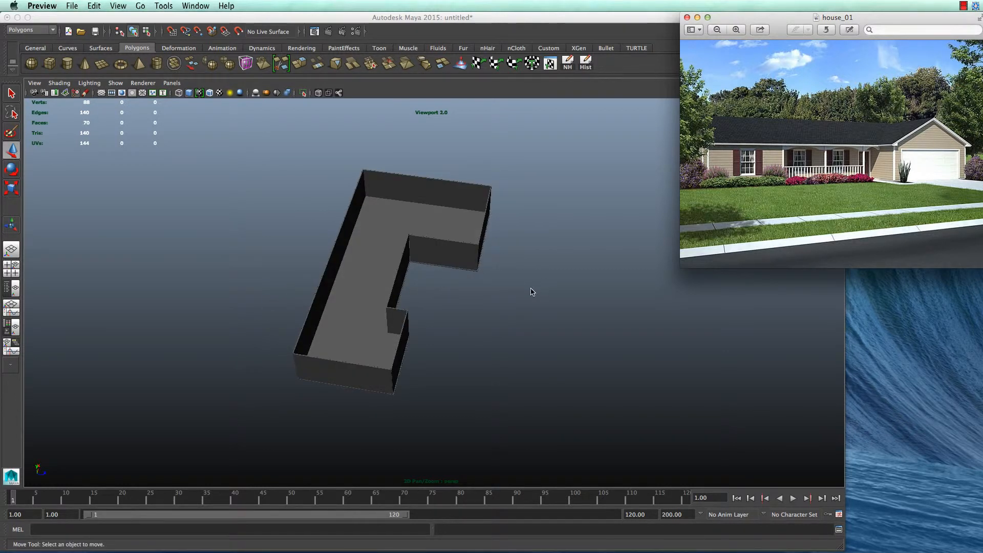
scroll(533, 292, "down", 2)
scroll(525, 291, "up", 5)
left_click_drag(510, 302, 468, 319)
middle_click_drag(463, 314, 533, 296, "alt")
- Deepen the floor by moving its rear-edge vertices far backward, and return to object mode
left_click(405, 235)
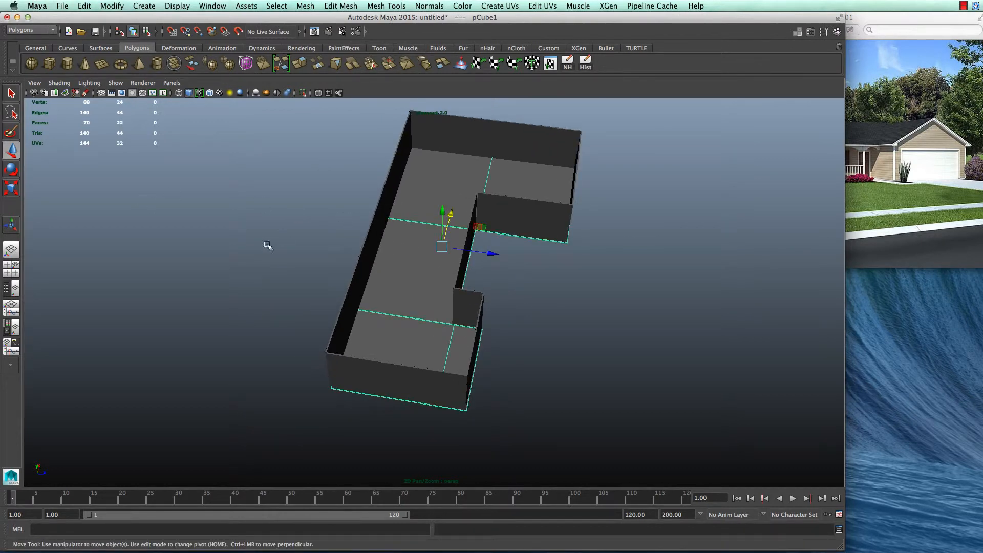
scroll(390, 279, "down", 2)
middle_click_drag(399, 280, 478, 280, "alt")
right_click_drag(493, 266, 461, 262)
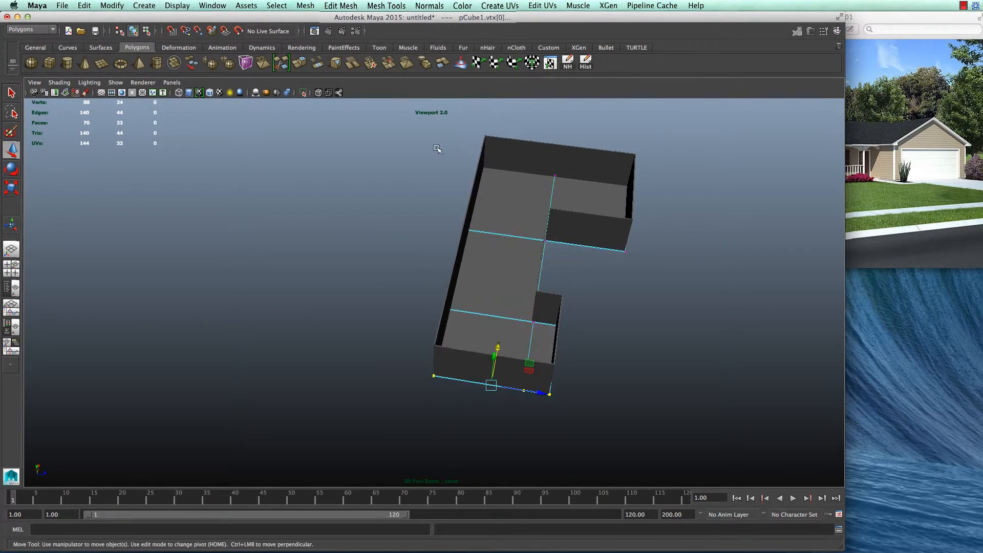
left_click_drag(431, 128, 502, 470)
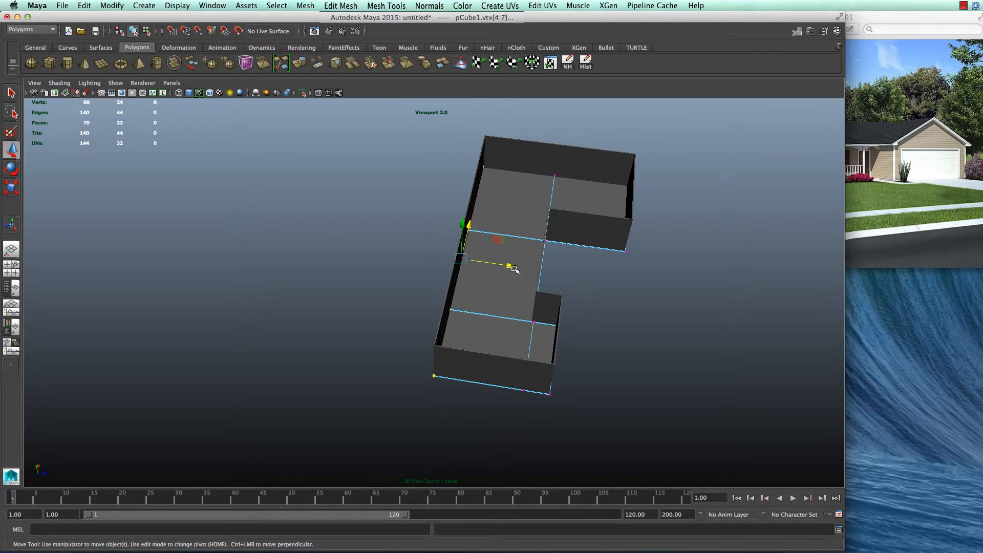
left_click_drag(515, 269, 393, 255)
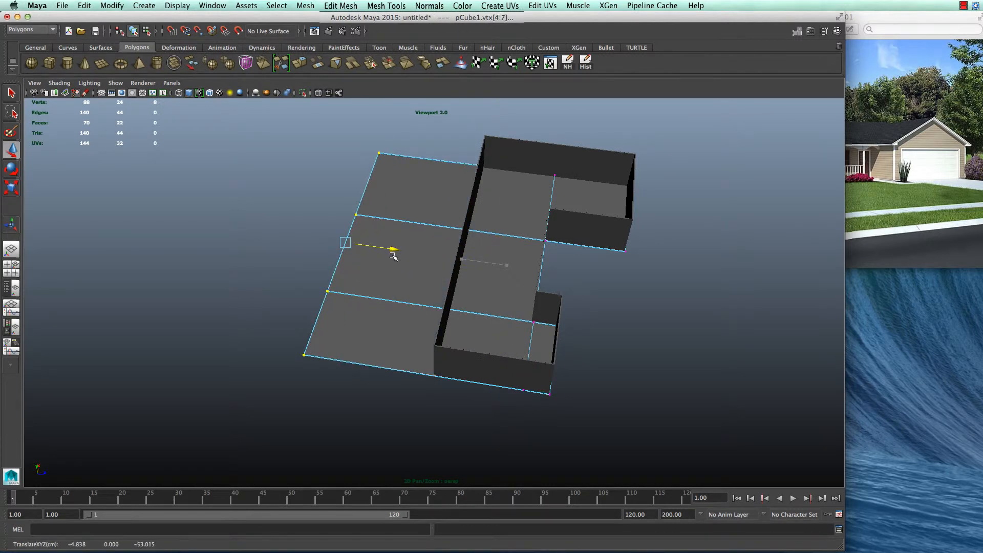
left_click(492, 229)
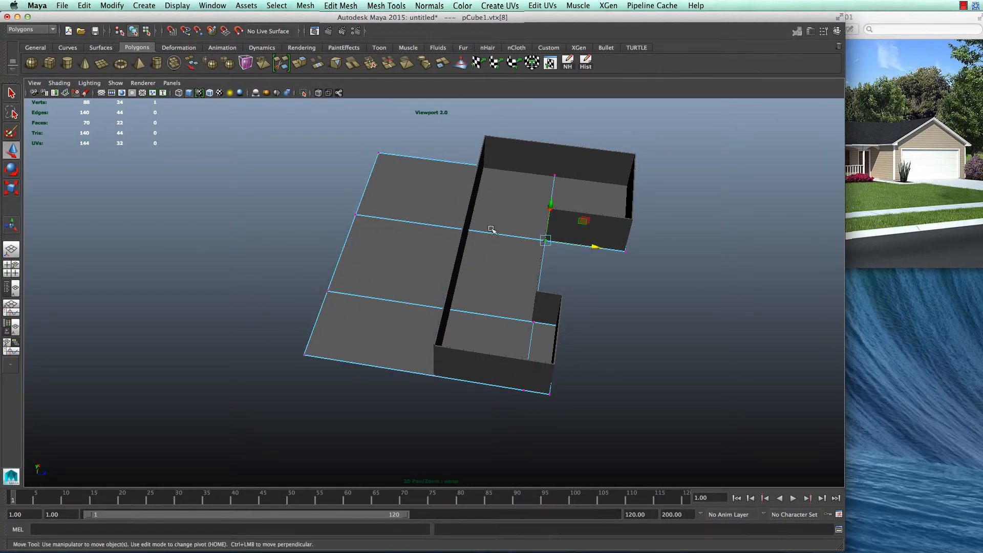
right_click_drag(497, 220, 495, 211)
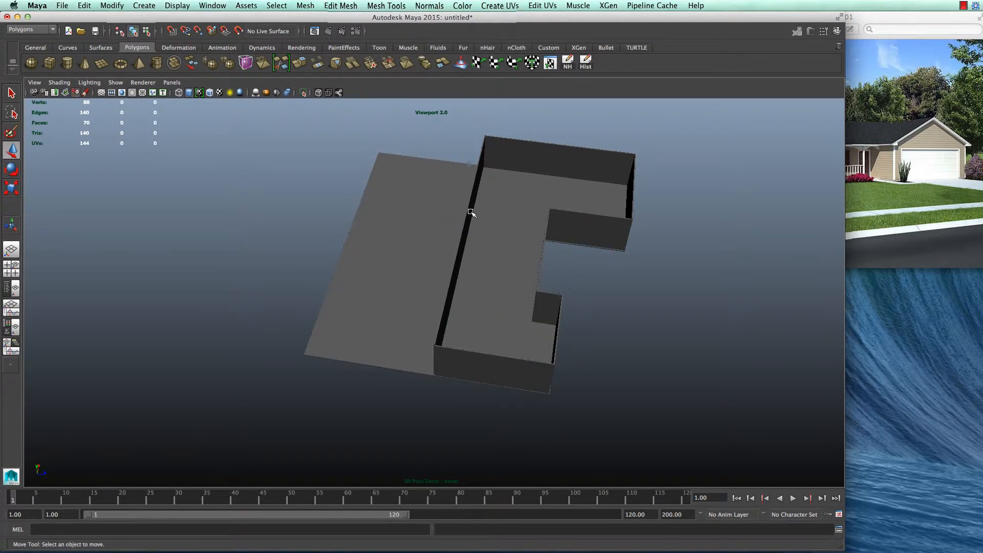
- Move the back wall to the floor's new rear edge and lengthen the garage-side end wall to meet it
left_click(471, 212)
left_click_drag(520, 250, 393, 241)
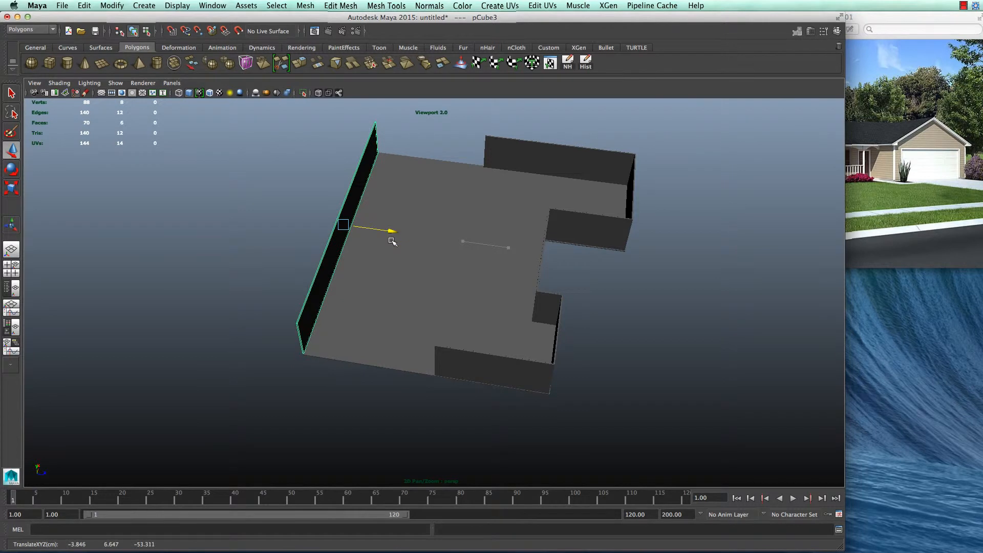
left_click(527, 149)
right_click_drag(501, 154, 469, 151)
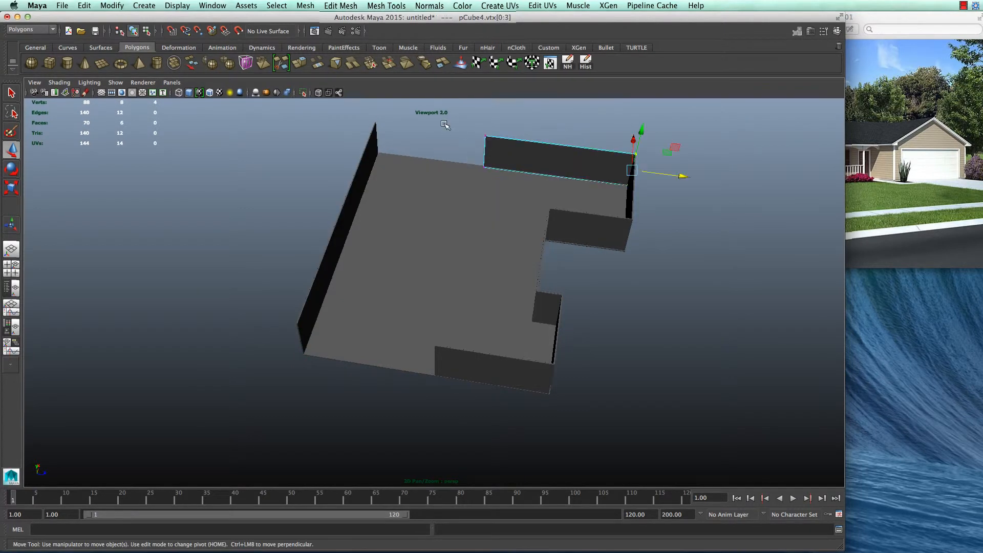
left_click_drag(461, 137, 515, 201)
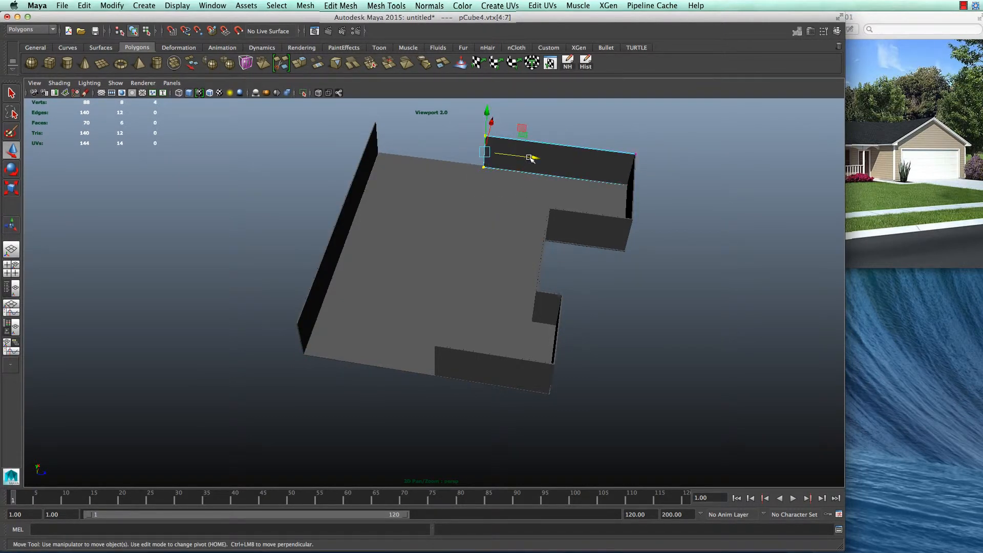
left_click_drag(531, 158, 421, 158)
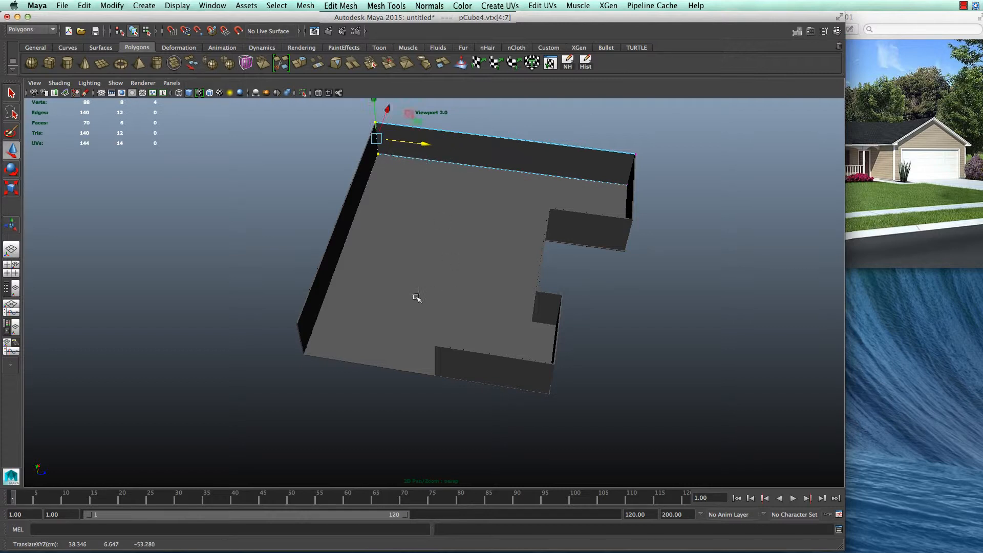
- Lengthen the end wall opposite the garage by moving its rear vertices to the relocated back wall, and return to object mode
left_click(487, 379)
right_click_drag(459, 318, 413, 318)
left_click_drag(391, 325, 344, 356)
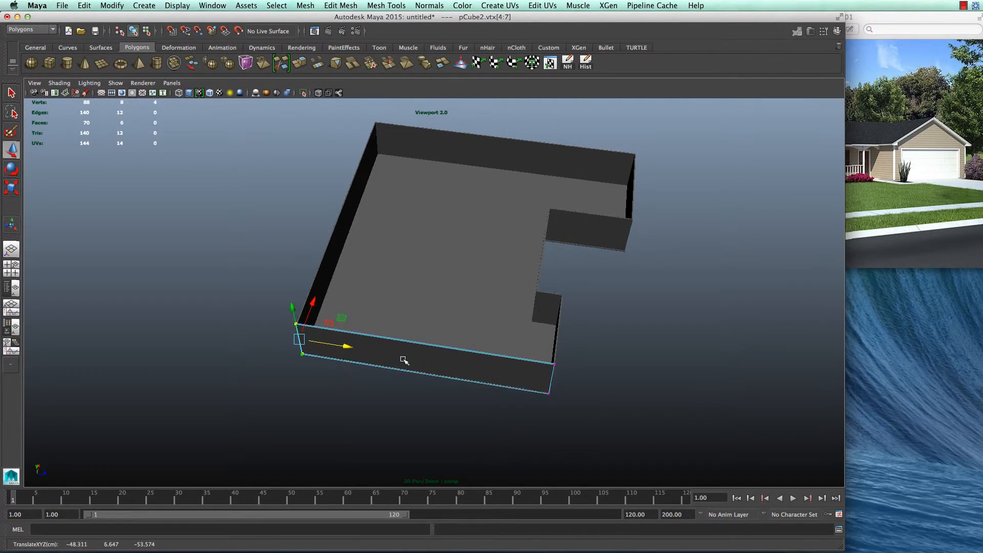
right_click_drag(403, 360, 451, 305)
left_click(654, 296)
left_click_drag(653, 295, 615, 288, "alt")
middle_click_drag(615, 287, 518, 287, "alt")
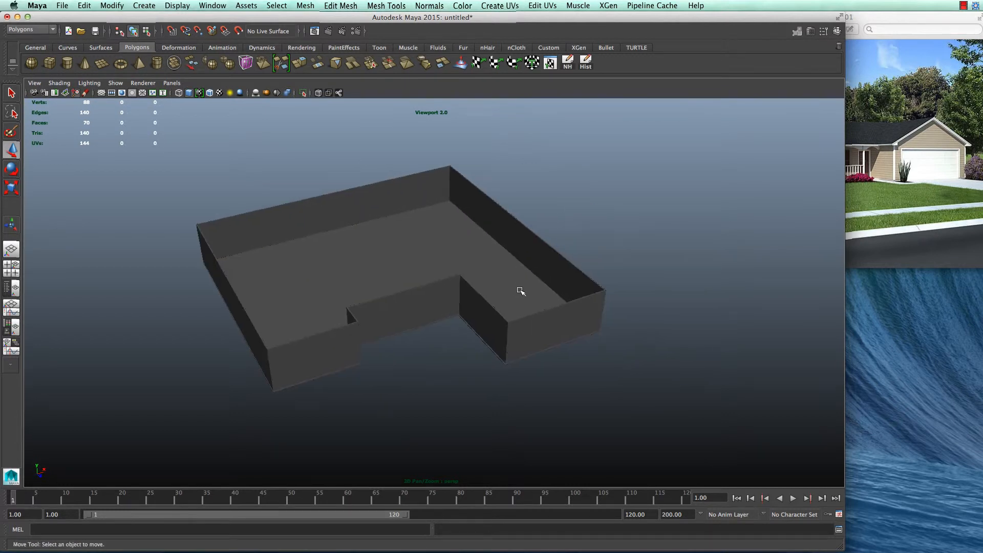
- Create a polygon cube, raise it above the floor and scale it into a thin, flat slab
left_click(49, 70)
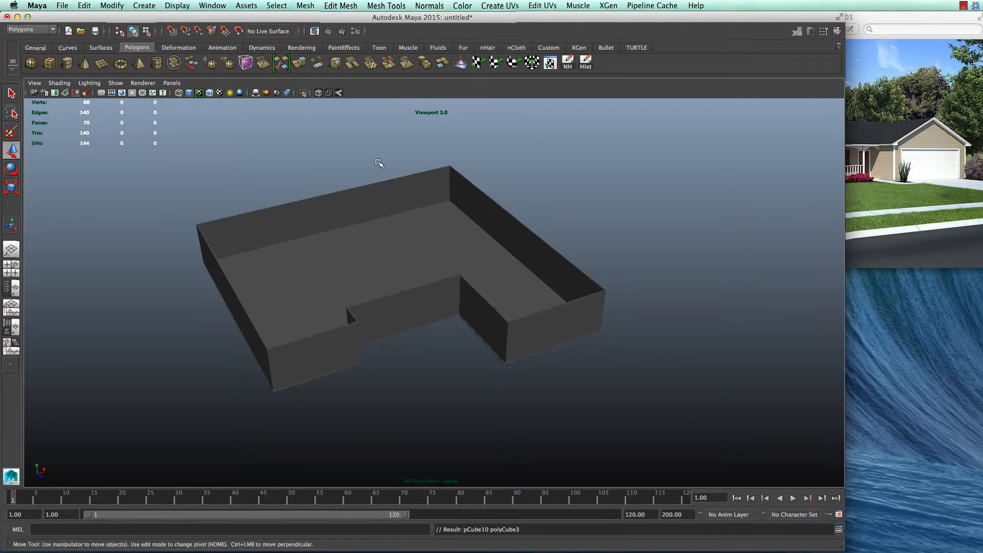
key("e")
key("w")
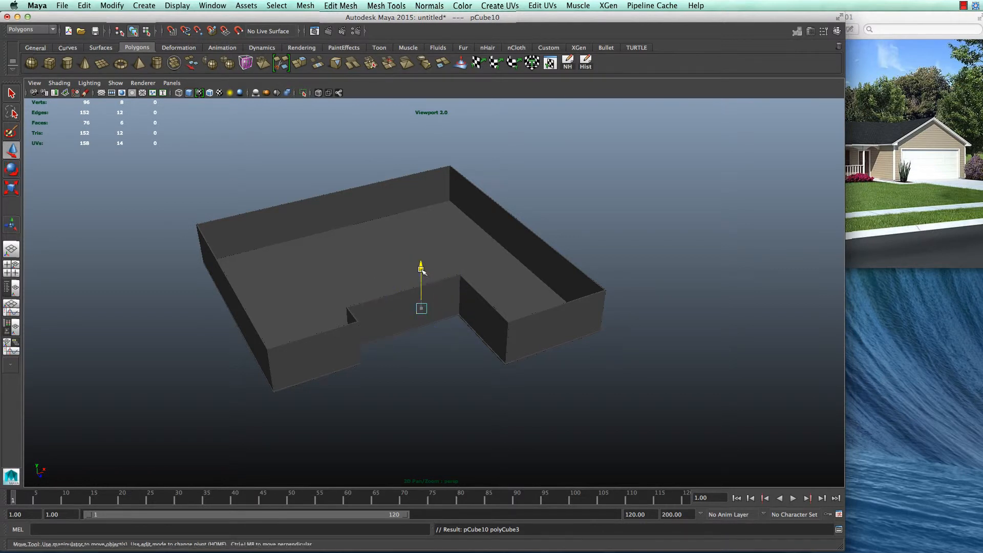
left_click_drag(423, 275, 424, 175)
key("e")
key("r")
left_click_drag(421, 209, 435, 221)
- Move the slab to the front wall line and stretch it lengthwise across most of the house's width
left_click_drag(430, 354, 504, 407, "alt")
key("w")
left_click_drag(473, 292, 487, 253)
left_click_drag(420, 126, 549, 307)
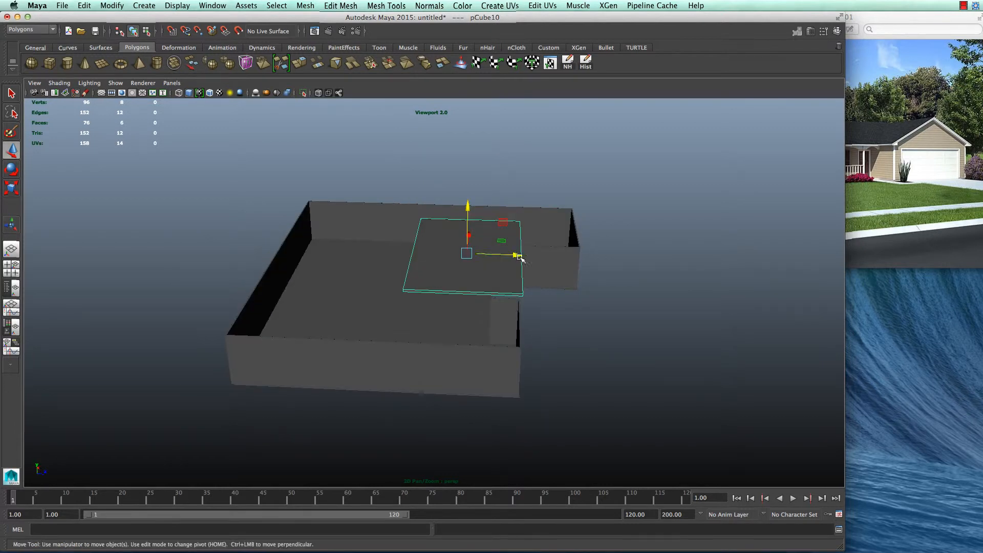
left_click_drag(519, 257, 538, 330, "alt")
key("e")
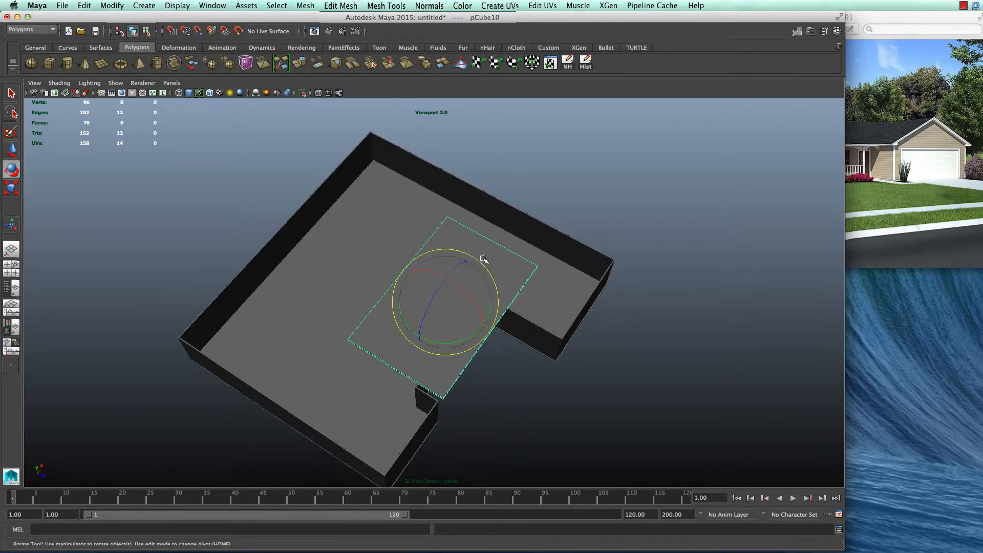
key("r")
left_click_drag(469, 272, 447, 294)
key("w")
left_click_drag(472, 357, 452, 347)
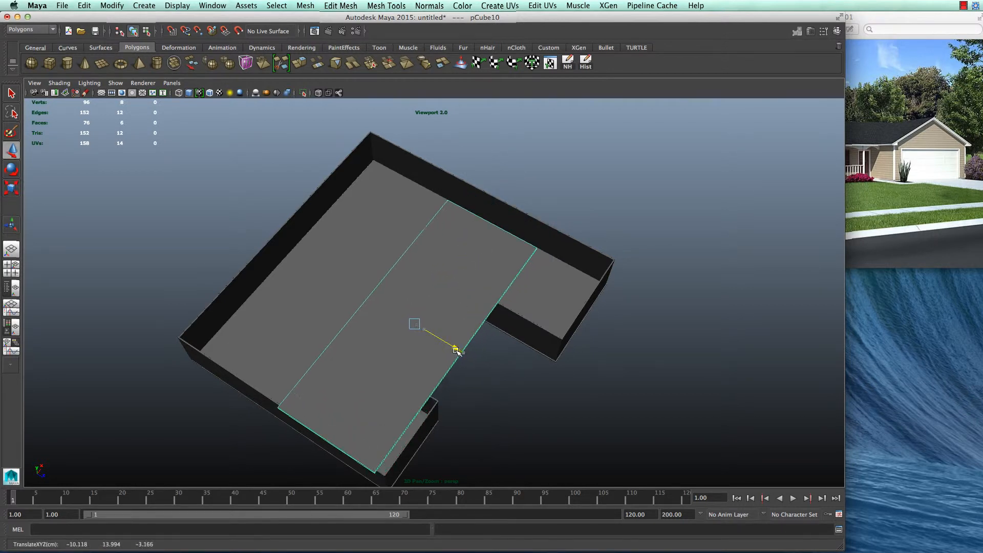
- Lengthen the slab further so it overhangs the end wall, and shift it lengthwise to a Translate X of about -5.97
key("e")
key("r")
left_click_drag(439, 290, 454, 283)
key("w")
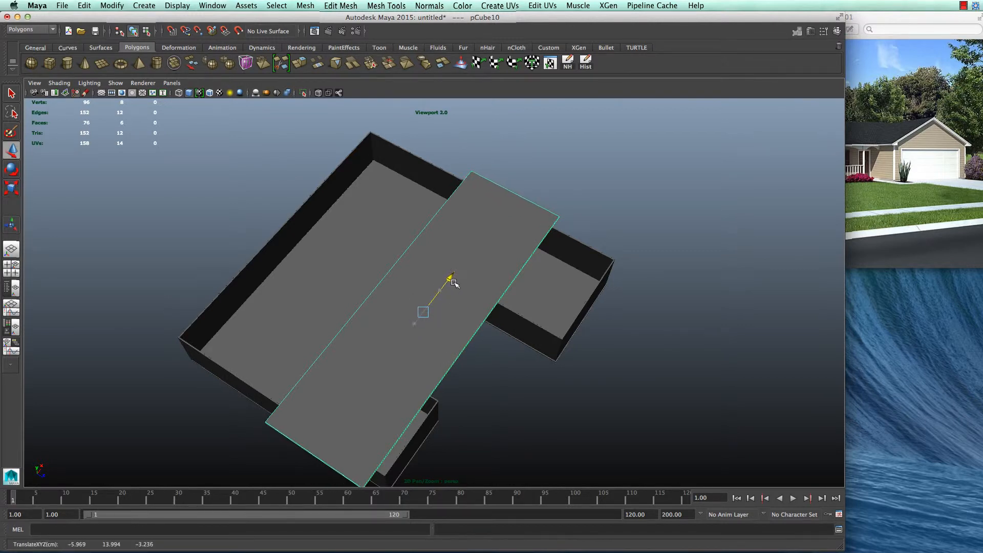
left_click_drag(499, 411, 546, 376, "alt")
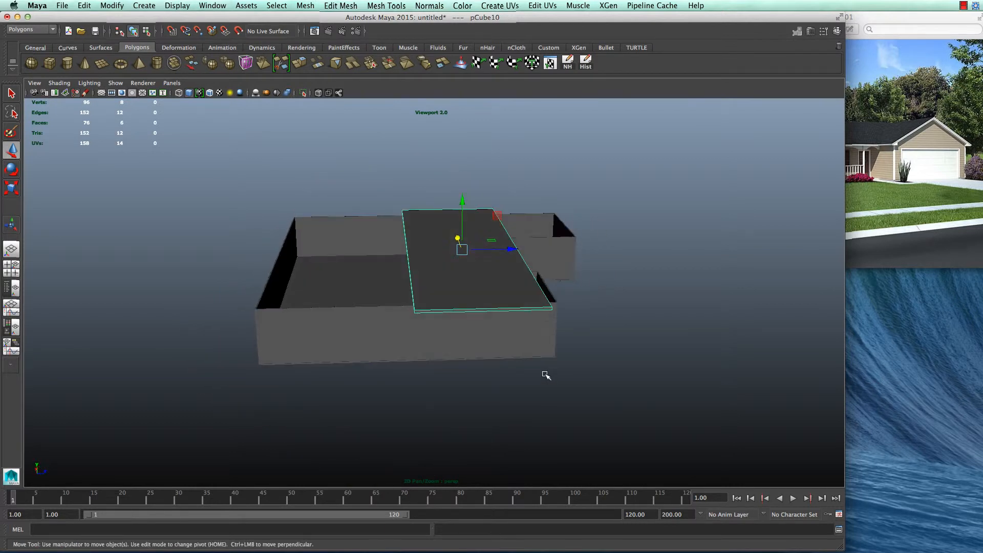
- Tilt the slab about 25 degrees around the X axis to slope down toward the front, and raise it above the walls
key("e")
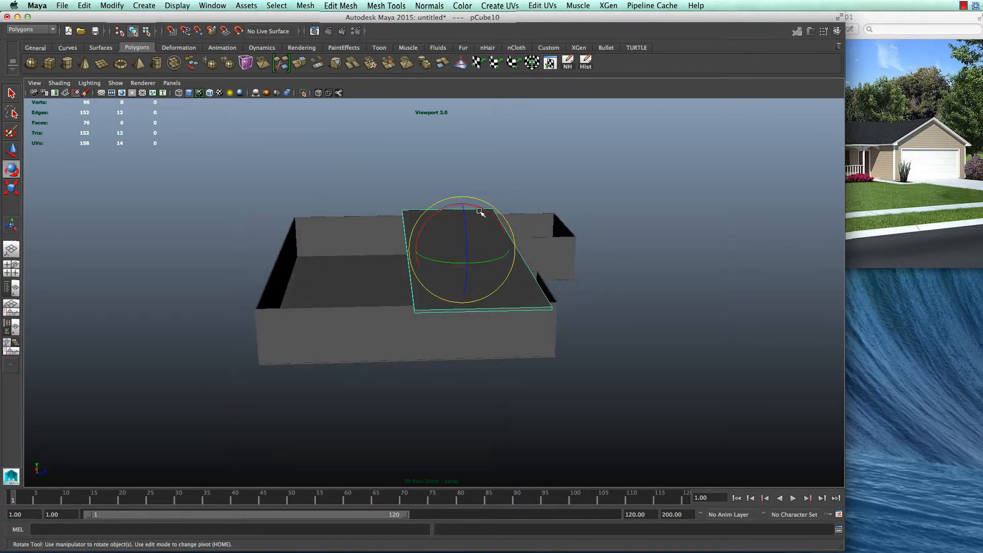
left_click_drag(481, 212, 464, 172)
key("w")
key("e")
- Extend the sloped slab's depth to a Z scale of about 41.6 and position its lower edge over the front wall
key("r")
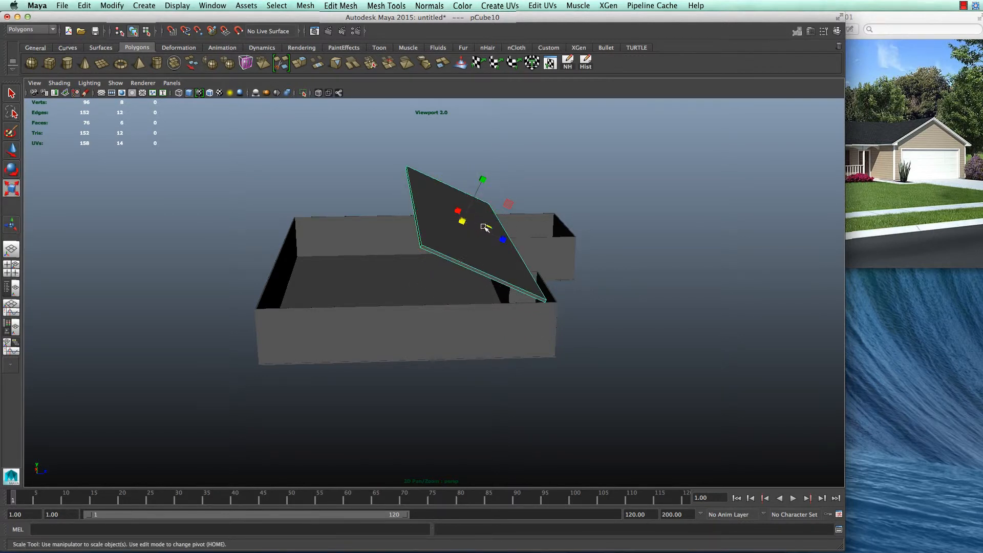
left_click_drag(502, 233, 554, 244)
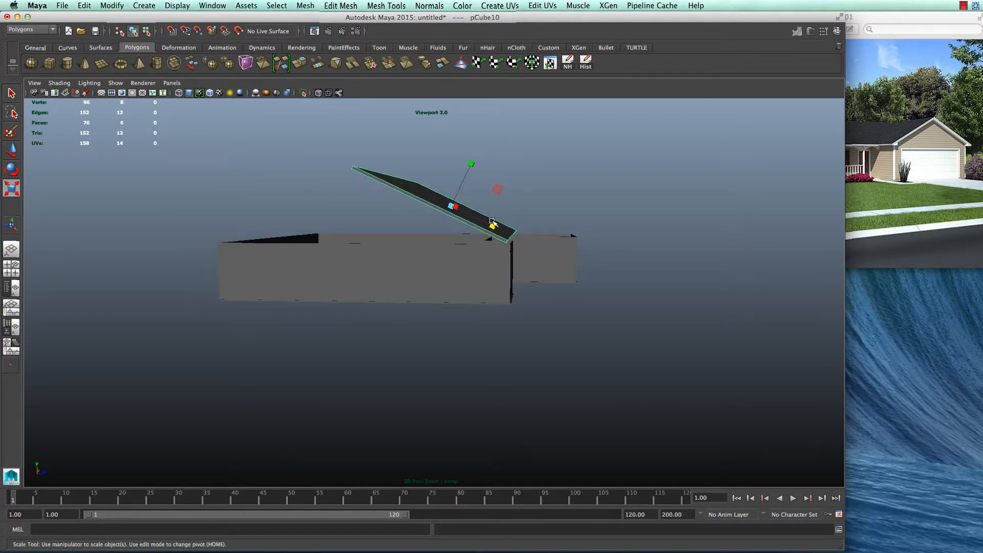
left_click_drag(493, 222, 499, 226)
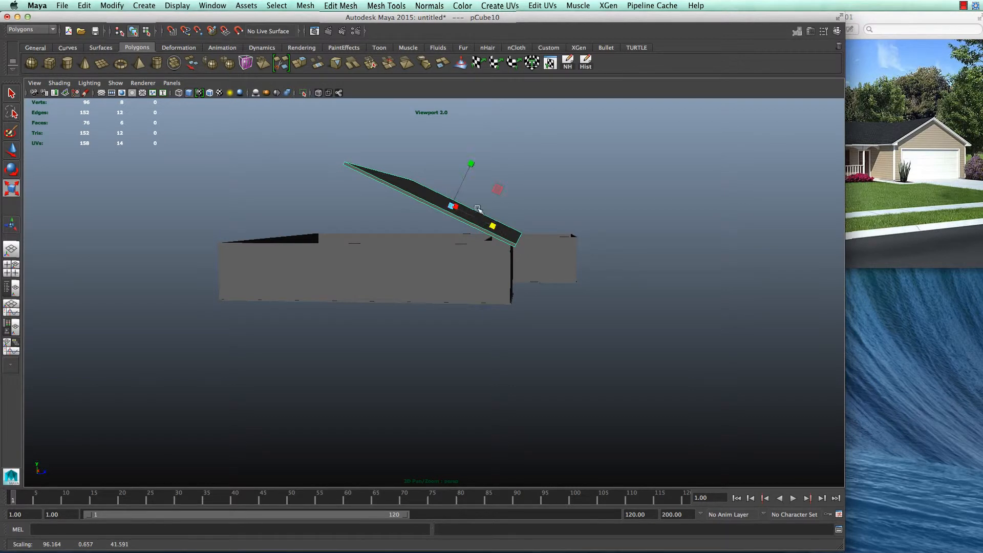
key("w")
- Duplicate the sloped slab and set the copy's Rotate X to -30 so it slopes the opposite way
left_click_drag(499, 172, 678, 177, "alt")
key("ctrl+d")
key("e")
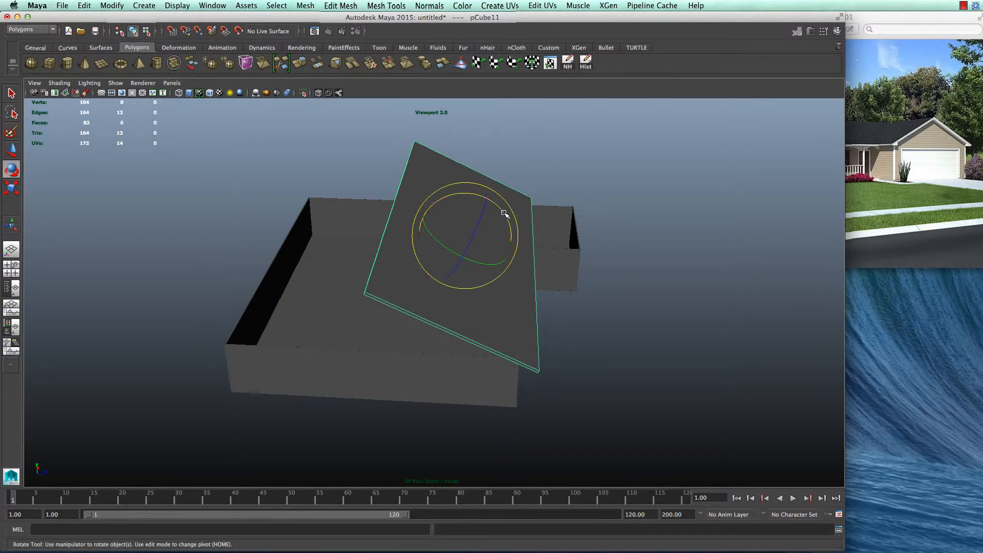
left_click(837, 31)
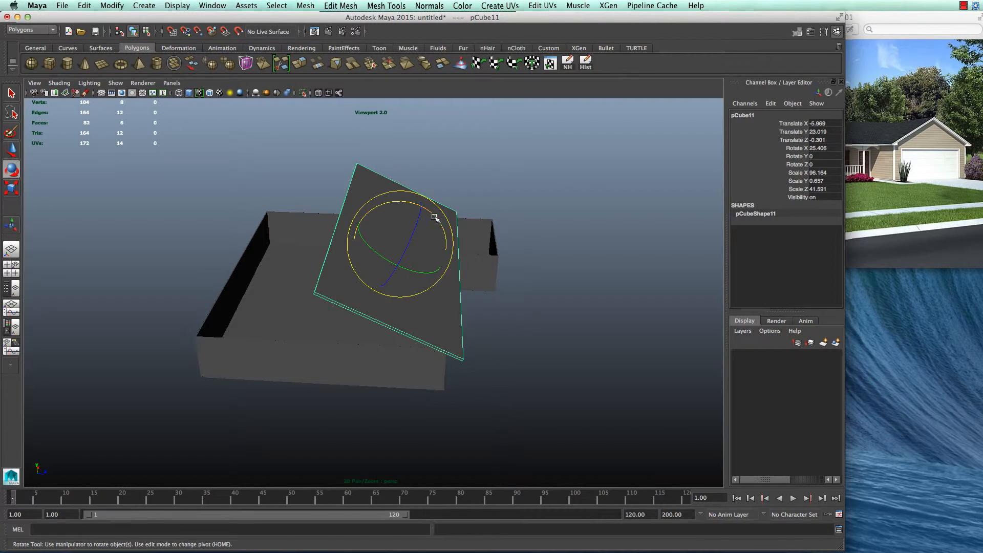
left_click_drag(435, 218, 444, 221)
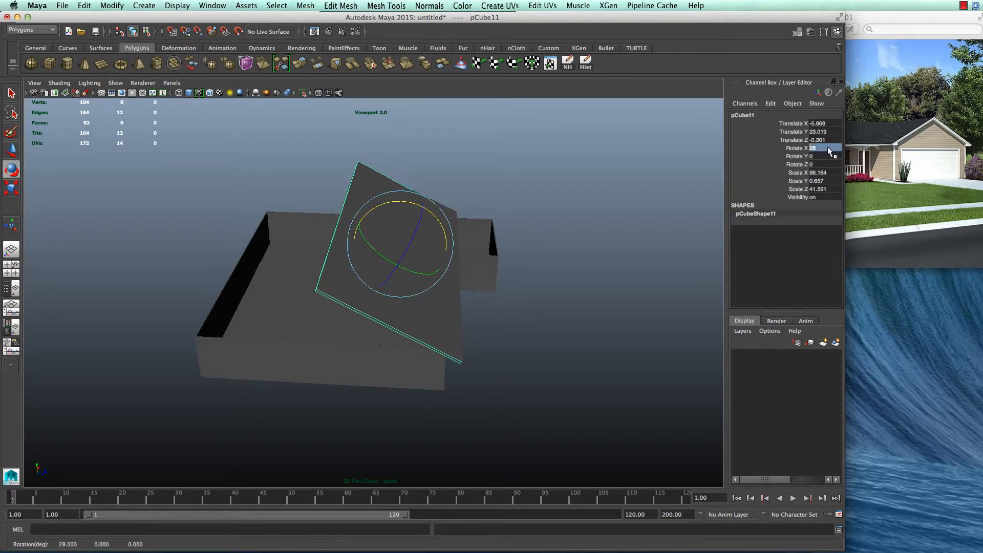
type("40")
key("Return")
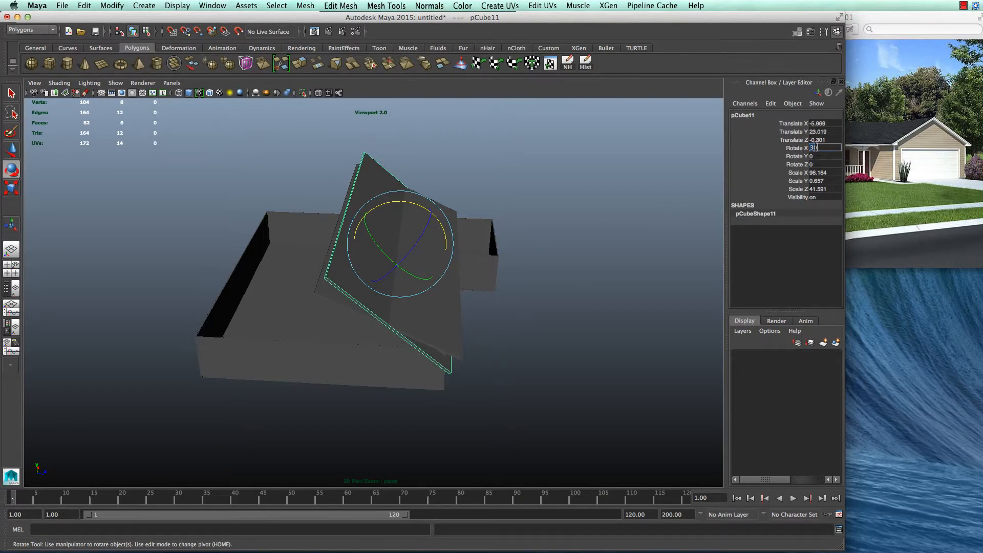
key("Return")
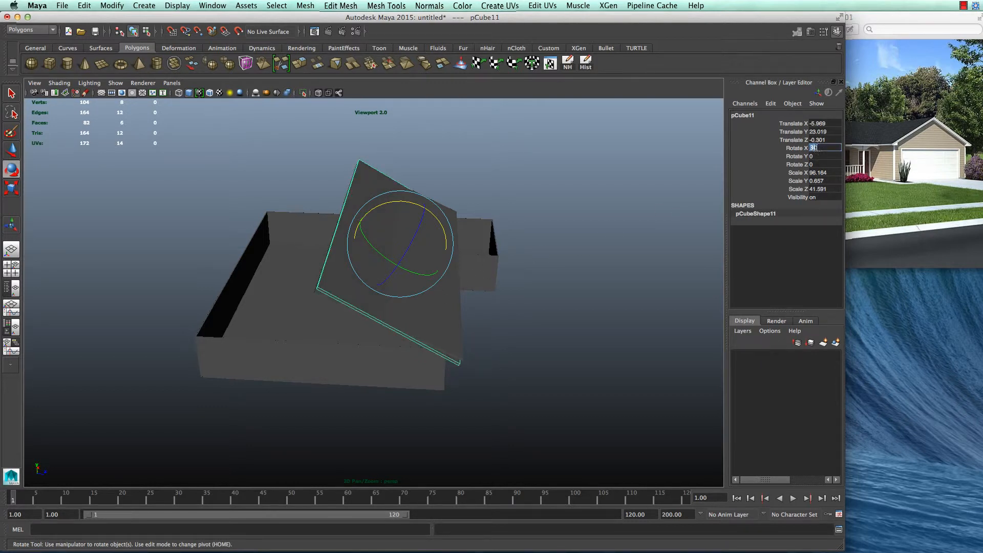
type("30")
key("Return")
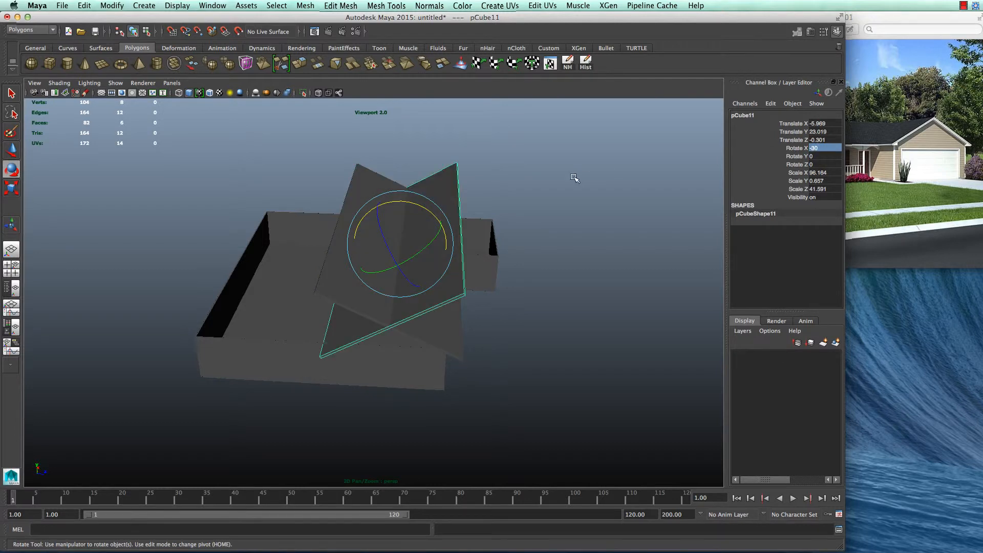
- Set the original sloped slab's Rotate X to 30
left_click(410, 296)
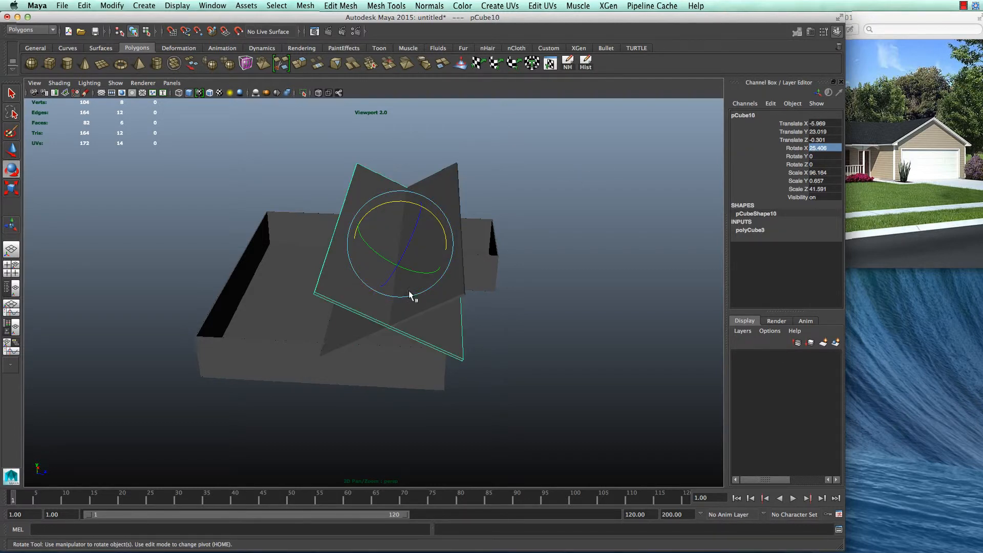
left_click(824, 148)
type("30")
key("Return")
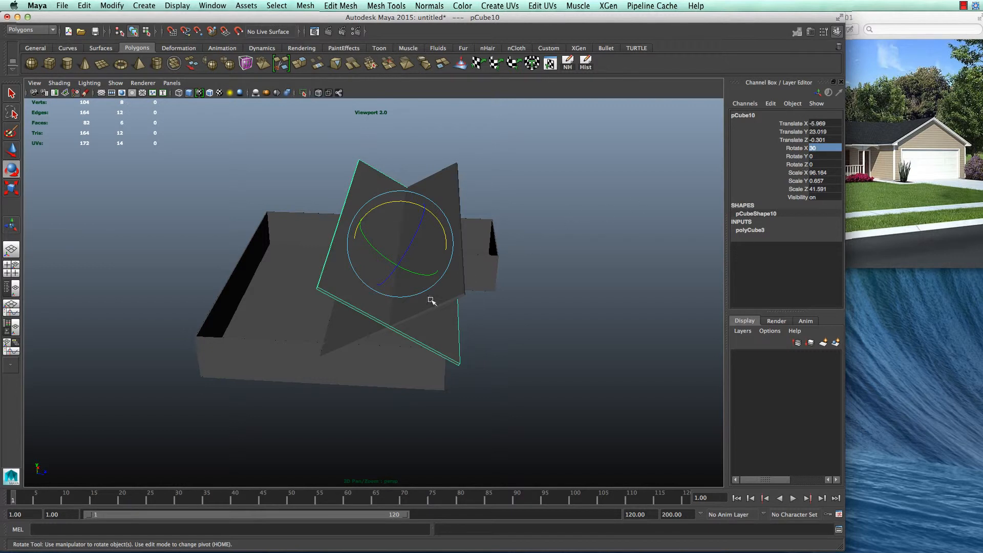
- Move the duplicated slab backward to a Translate Z of about -36.3, meeting the front slab at the roof ridge
left_click(438, 302)
key("w")
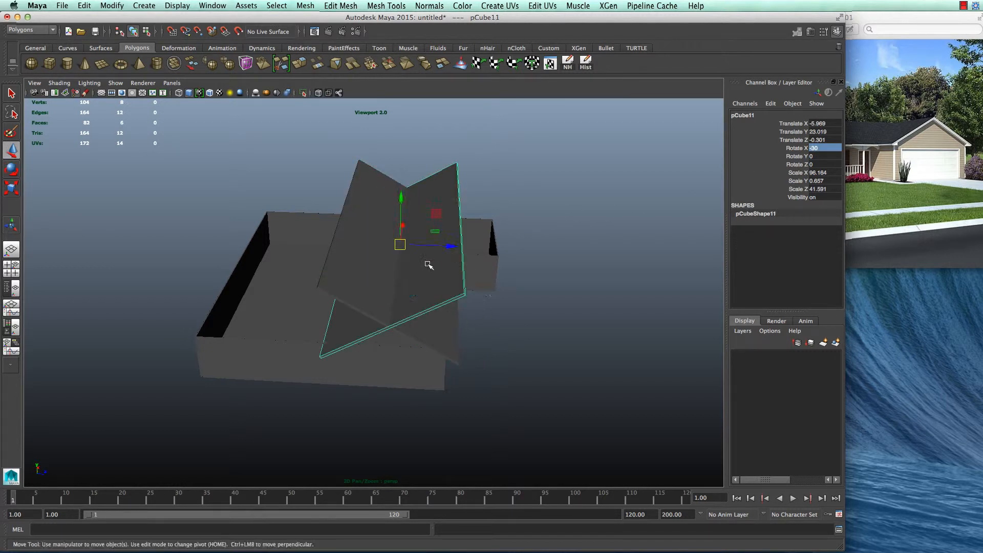
left_click_drag(451, 246, 336, 247)
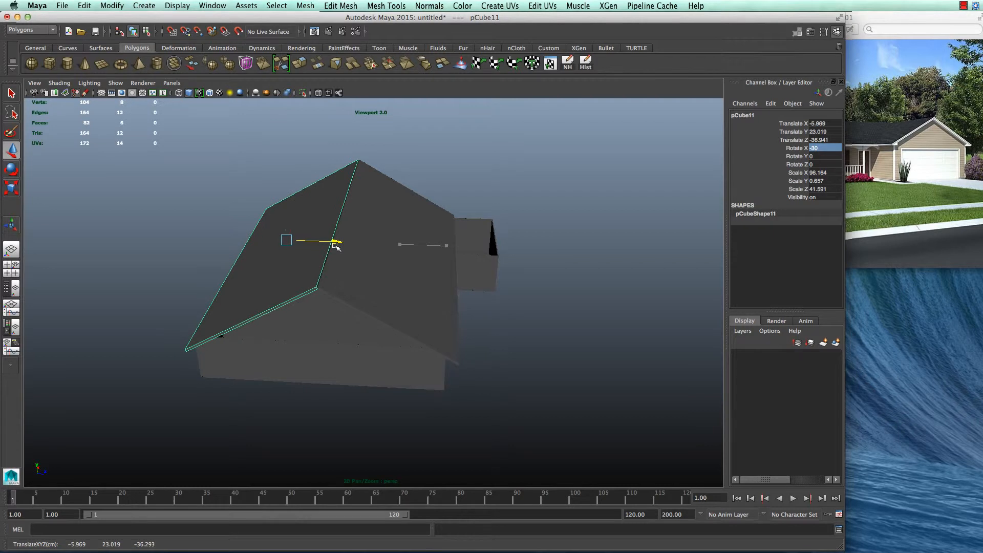
left_click(553, 320)
left_click_drag(553, 320, 606, 306, "alt")
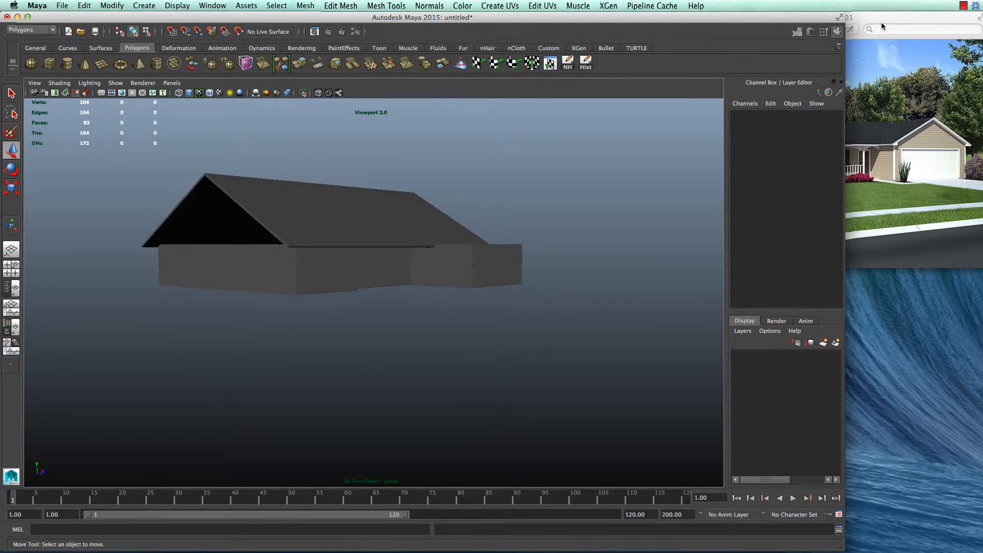
- Compare the roof pitch with the reference photo and set the front roof slab's Rotate X to 20
left_click(882, 26)
left_click_drag(477, 332, 444, 380, "alt")
left_click(368, 253)
left_click(372, 248)
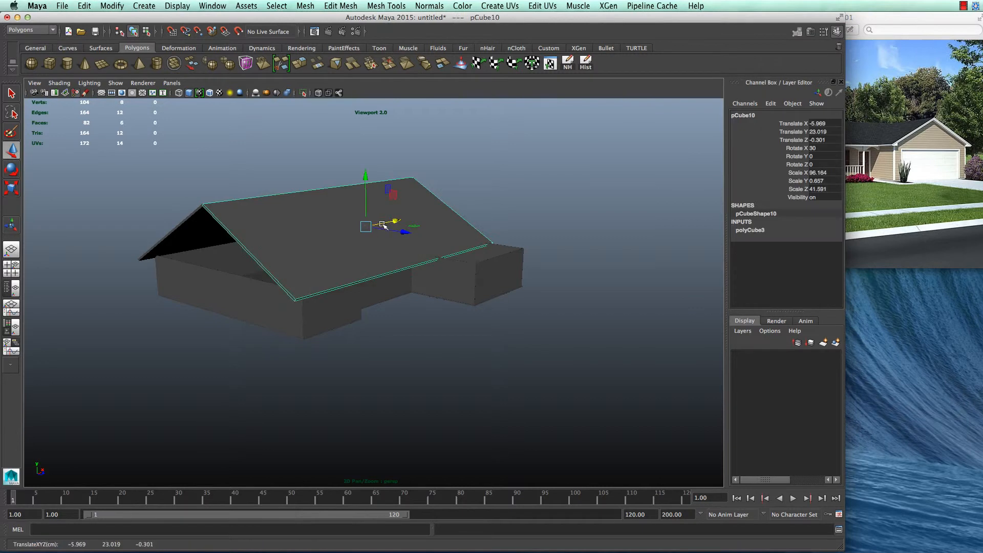
left_click(826, 149)
type("20")
key("Return")
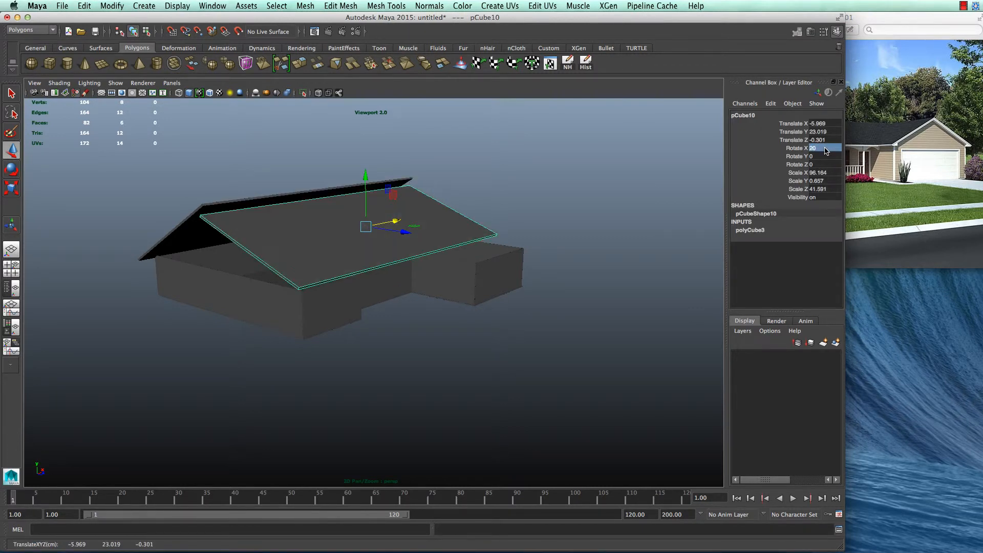
- Check the reference photo again and set the rear roof slab's Rotate X to -20
left_click(877, 29)
left_click_drag(492, 333, 522, 357, "alt")
left_click(257, 211)
left_click(290, 230)
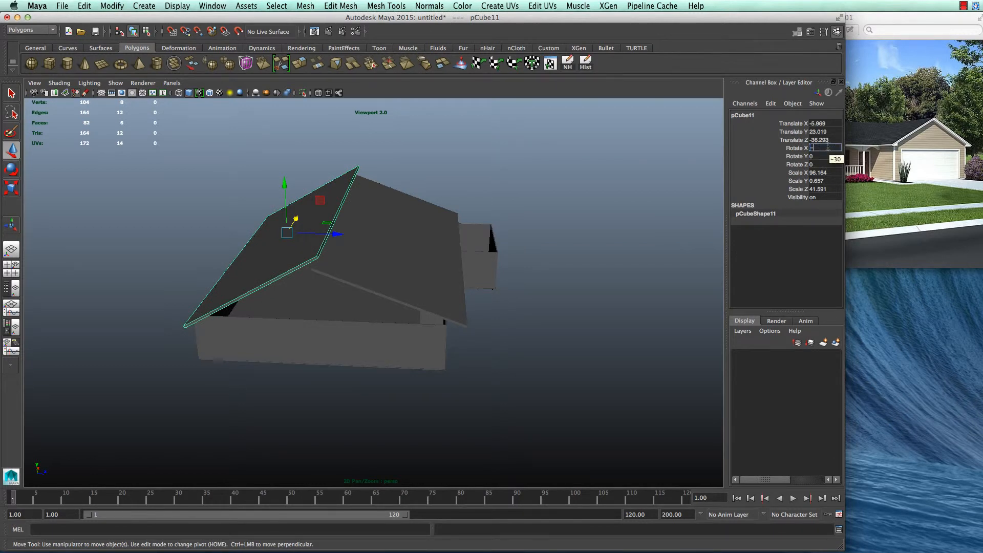
key("Return")
left_click(573, 325)
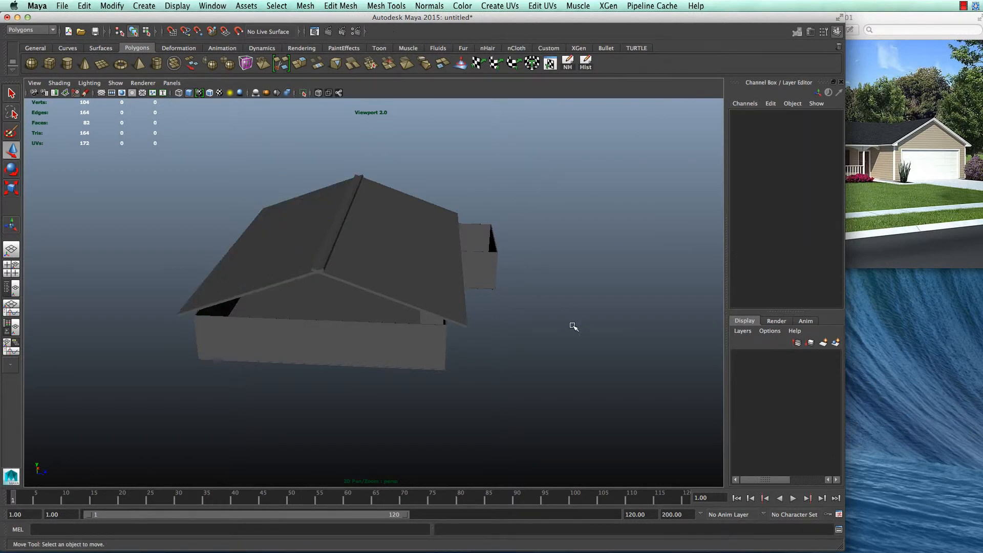
- Lower both roof slabs together onto the walls, to a Translate Y of about 19.3
left_click_drag(404, 285, 421, 275, "alt")
left_click(313, 234)
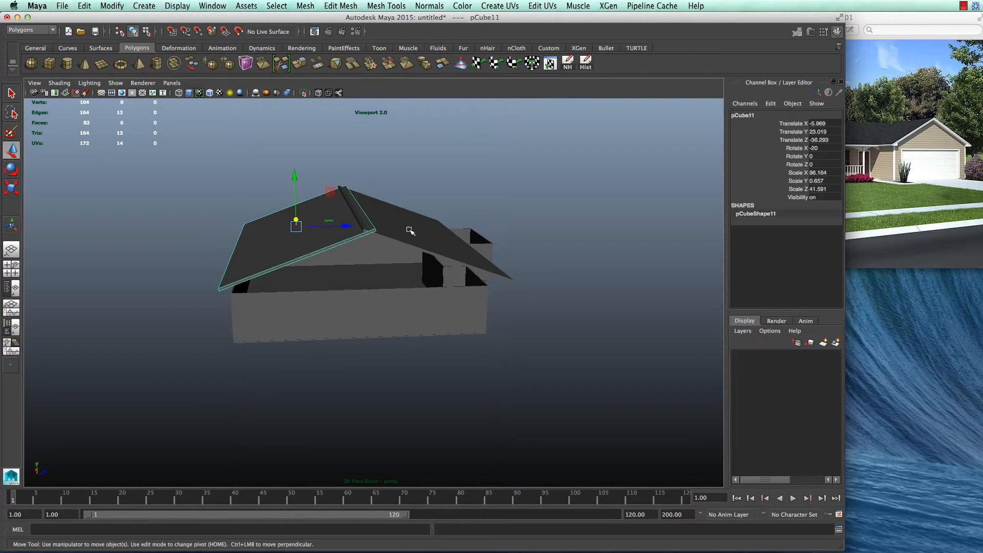
left_click(422, 235, "shift")
left_click_drag(407, 187, 410, 187)
left_click(341, 227)
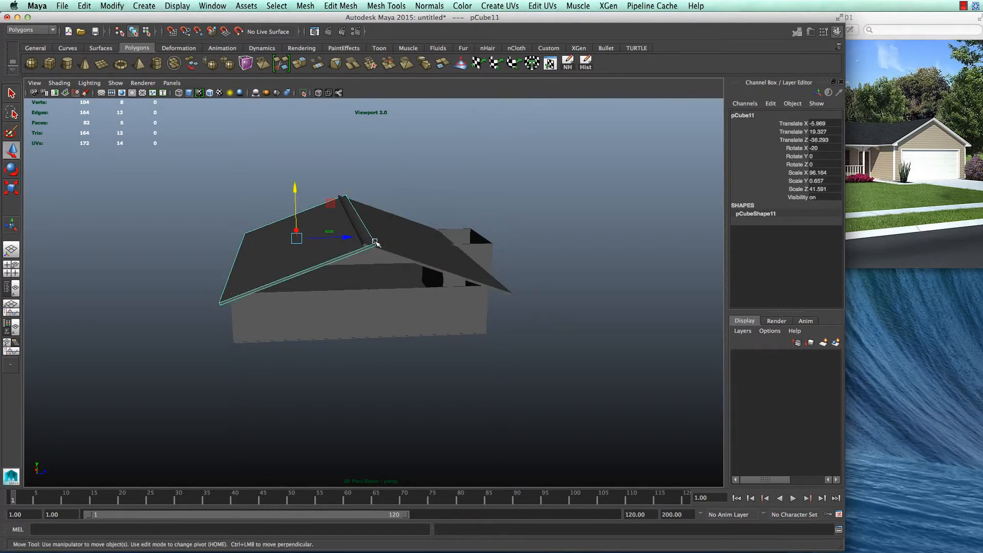
- Shorten the slabs' depth where they cross at the ridge, with Z scales of about 39.4 in front and 38.4 behind
right_click(341, 227)
right_click_drag(354, 231, 341, 227)
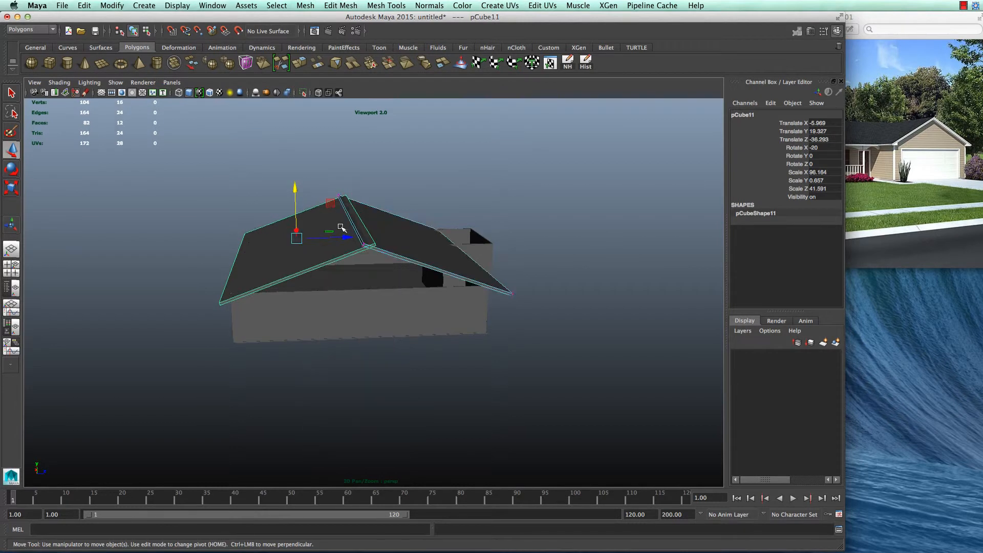
right_click_drag(410, 217, 406, 205)
left_click(413, 225)
key("r")
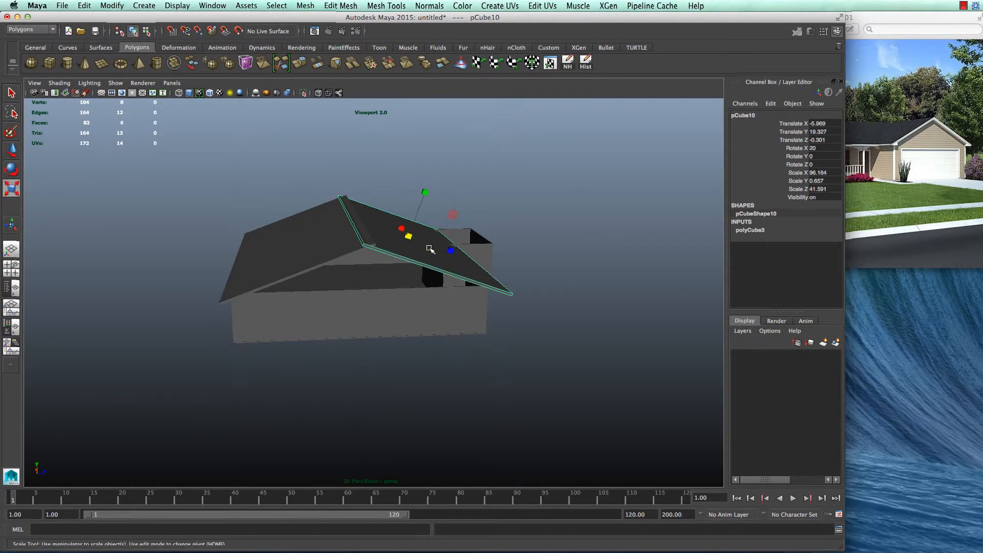
left_click(323, 246)
left_click_drag(340, 224, 338, 226)
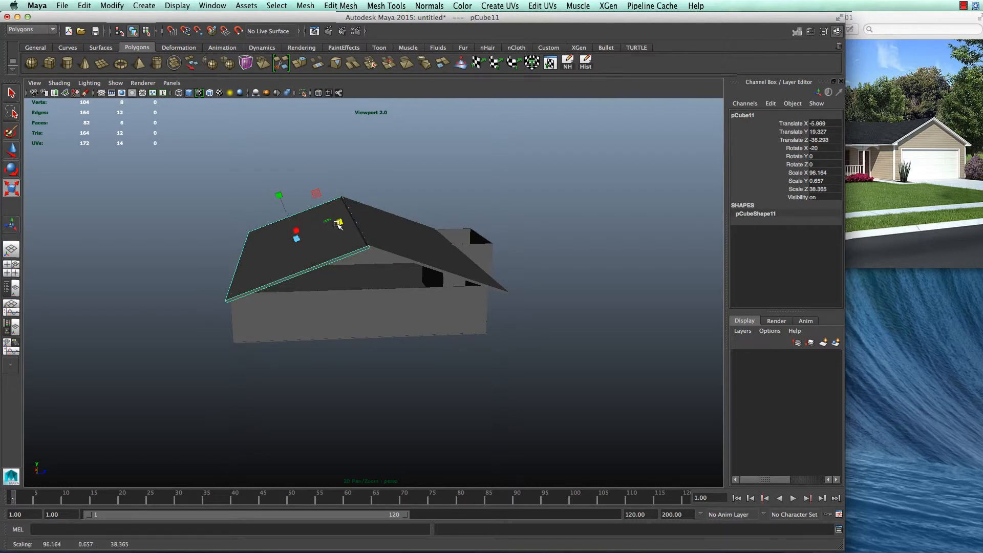
- Raise the rear roof slab slightly to a Translate Y of about 19.64 to align it at the ridge
left_click(518, 170)
left_click(329, 215)
key("w")
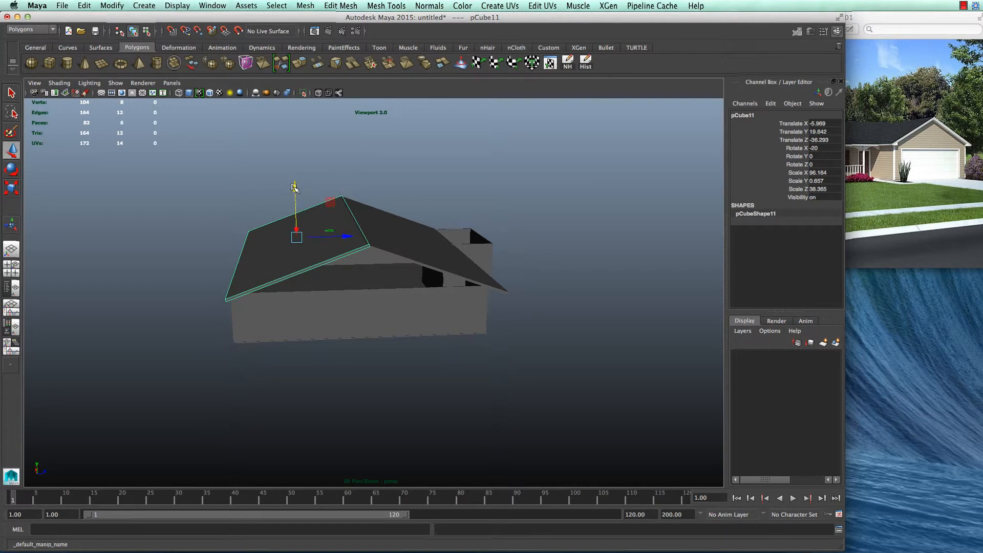
left_click(564, 275)
left_click_drag(563, 276, 463, 241, "alt")
- Duplicate the front and rear roof slabs together as a second pair
left_click(450, 231)
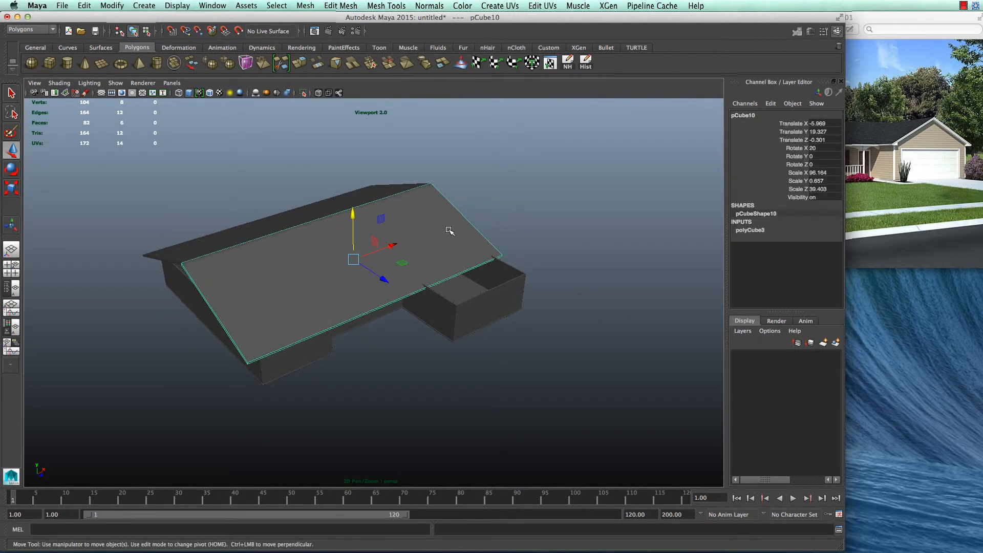
key("ctrl+d")
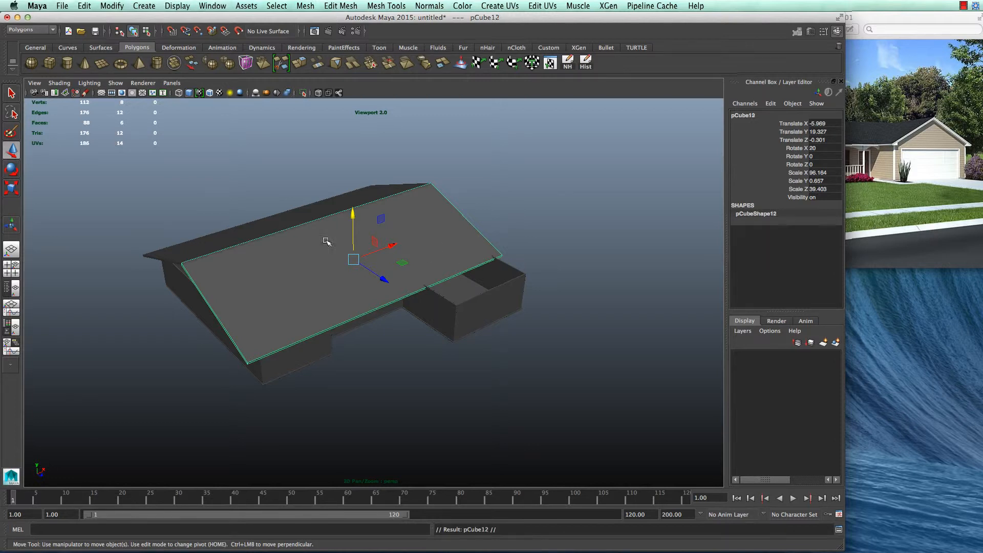
key("ctrl+z")
left_click(253, 230, "shift")
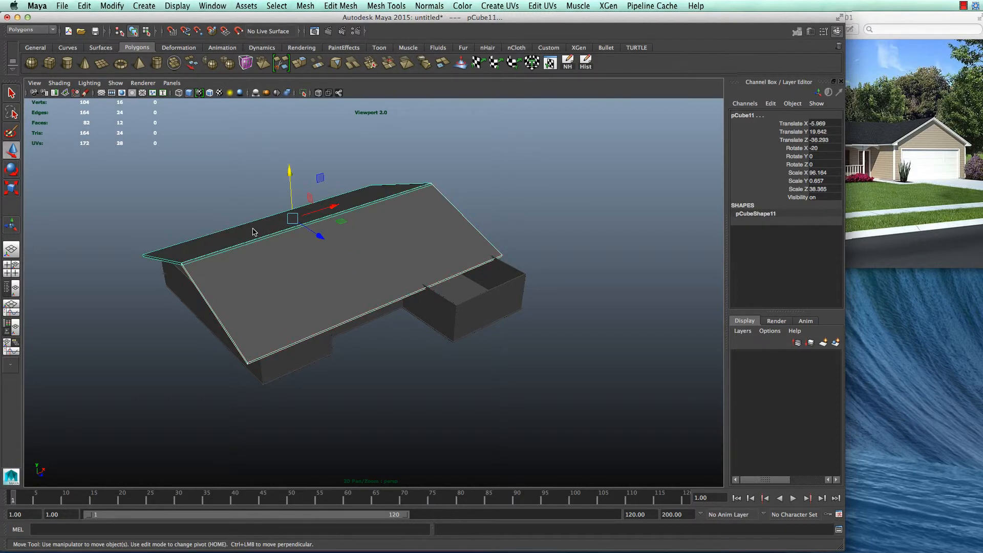
key("ctrl+d")
key("e")
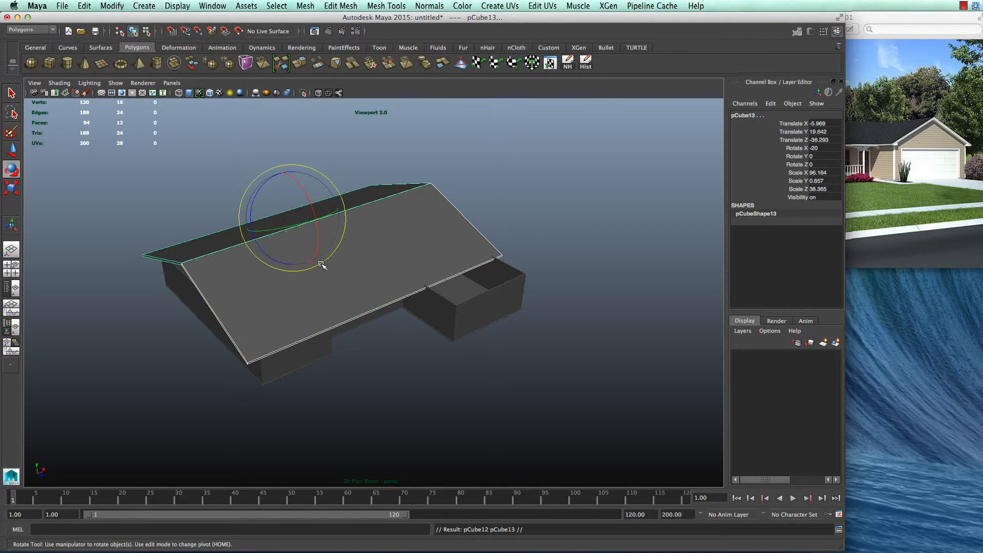
left_click_drag(282, 234, 354, 306, "alt")
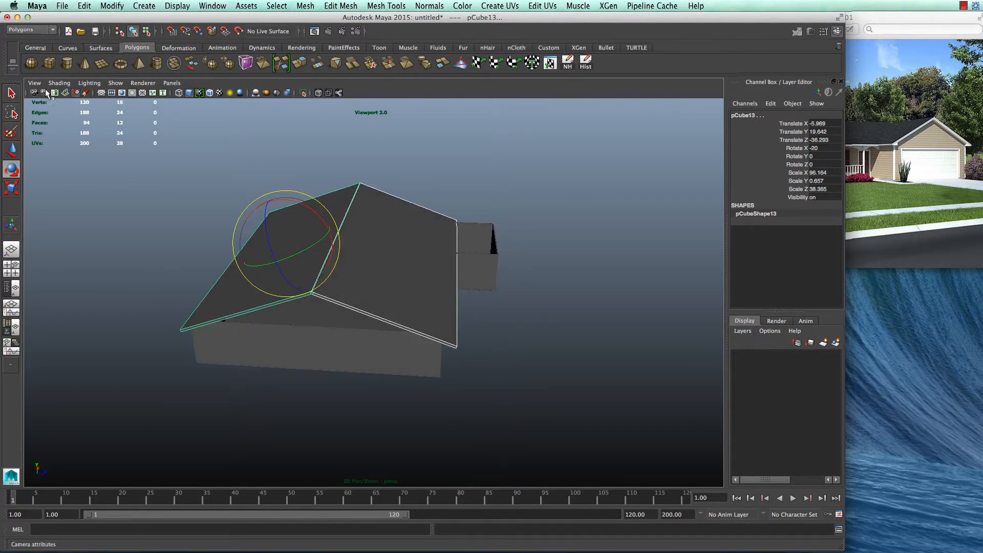
- Set the Rotate tool's rotate mode to World
double_click(12, 170)
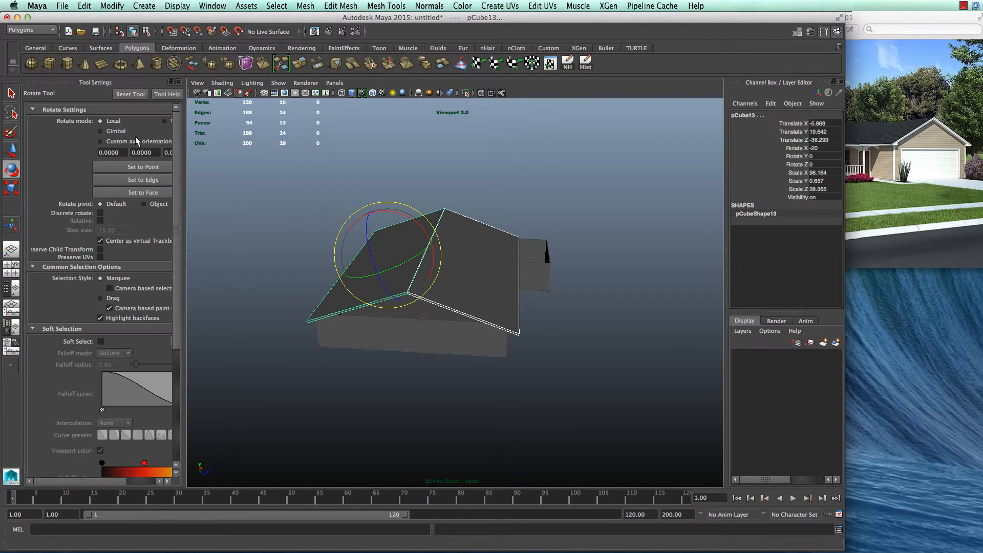
left_click(164, 122)
left_click(179, 83)
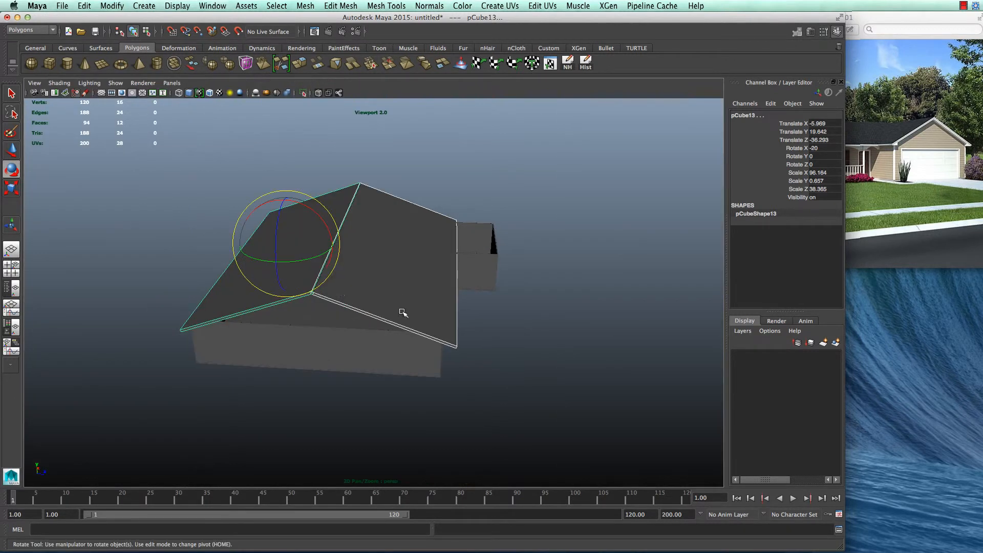
double_click(11, 168)
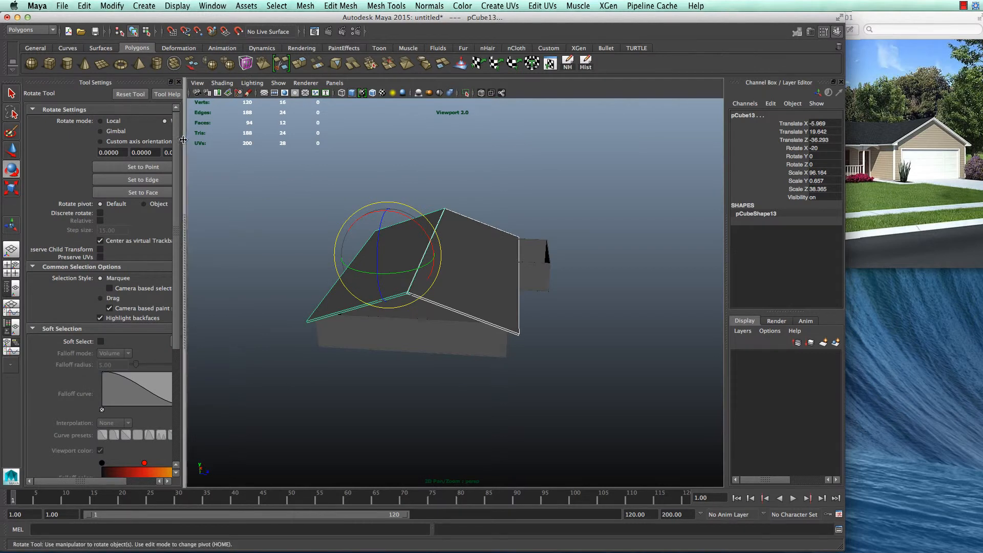
left_click_drag(188, 143, 219, 143)
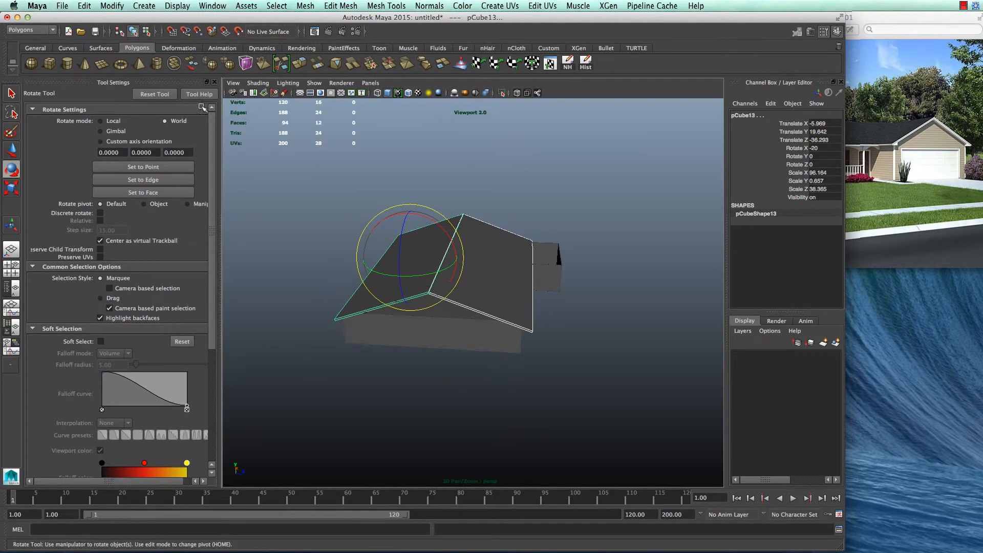
- Combine the two duplicated roof slabs into a single mesh
left_click_drag(430, 277, 472, 264)
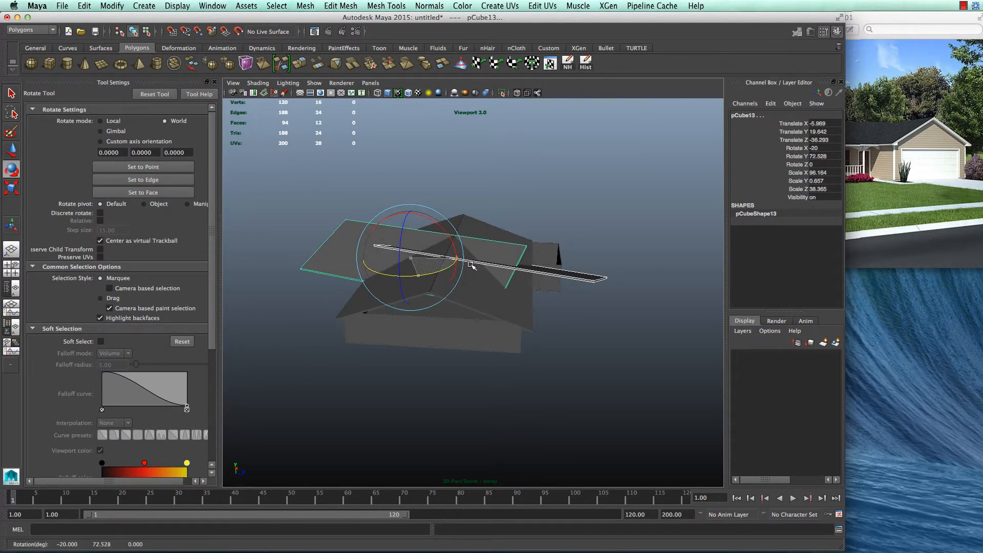
key("ctrl+z")
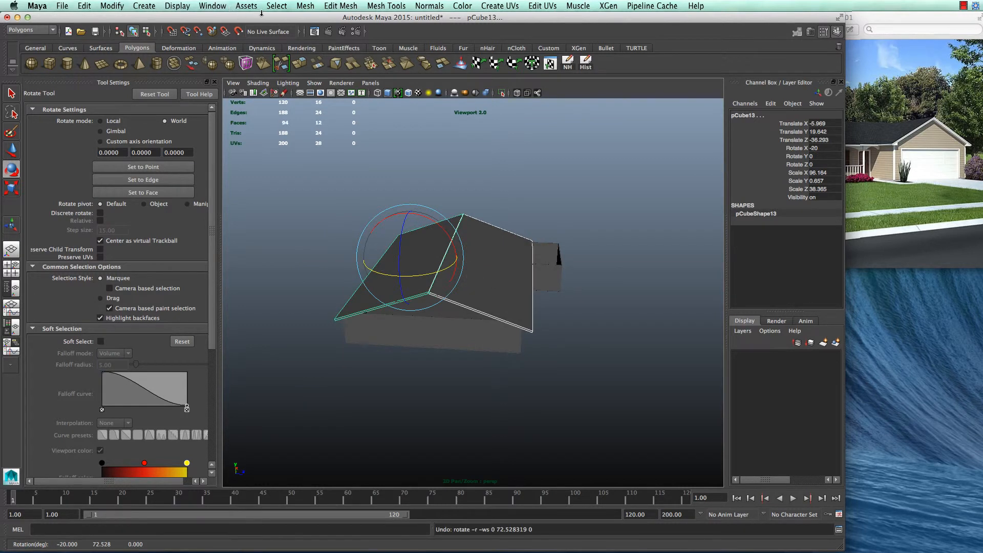
left_click(305, 6)
left_click(328, 42)
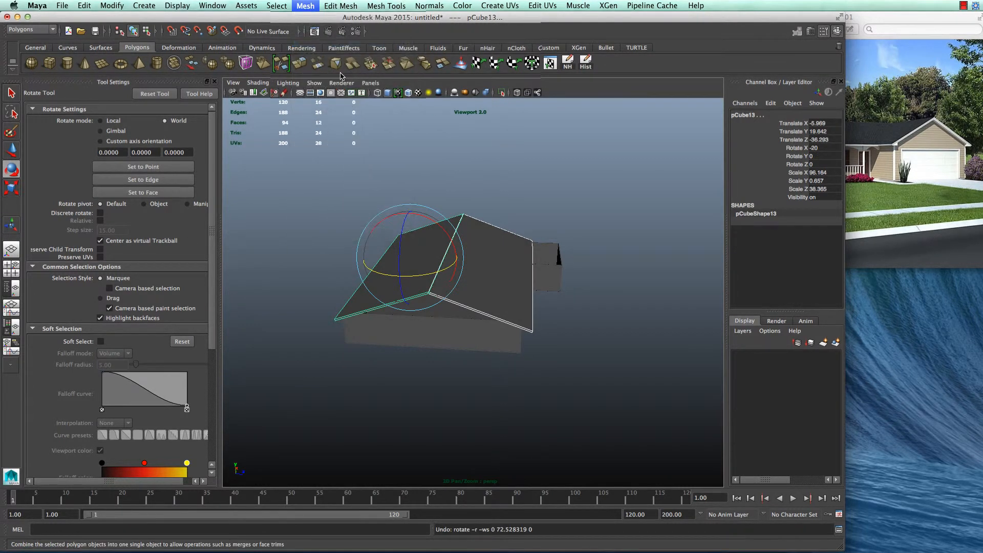
key("w")
key("w")
left_click(426, 276)
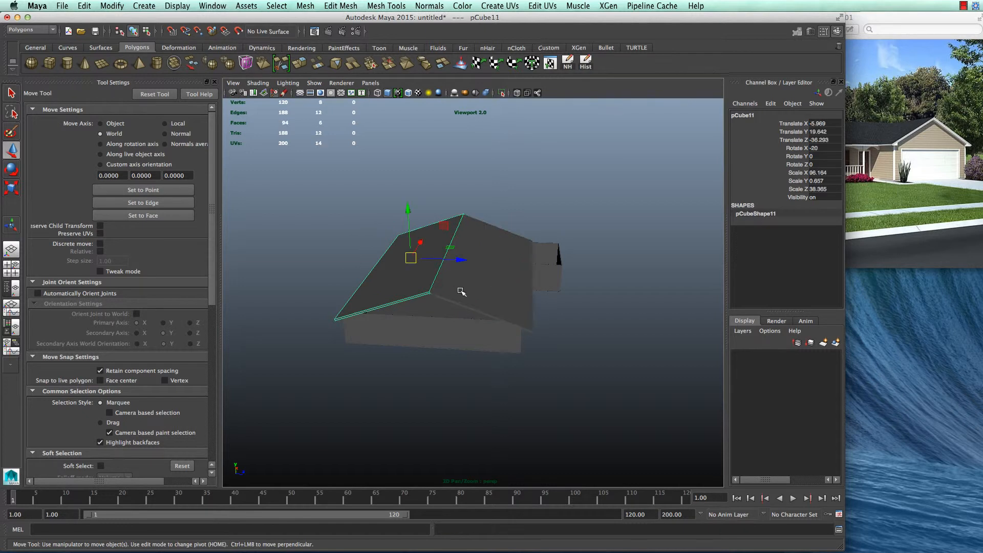
left_click(486, 282)
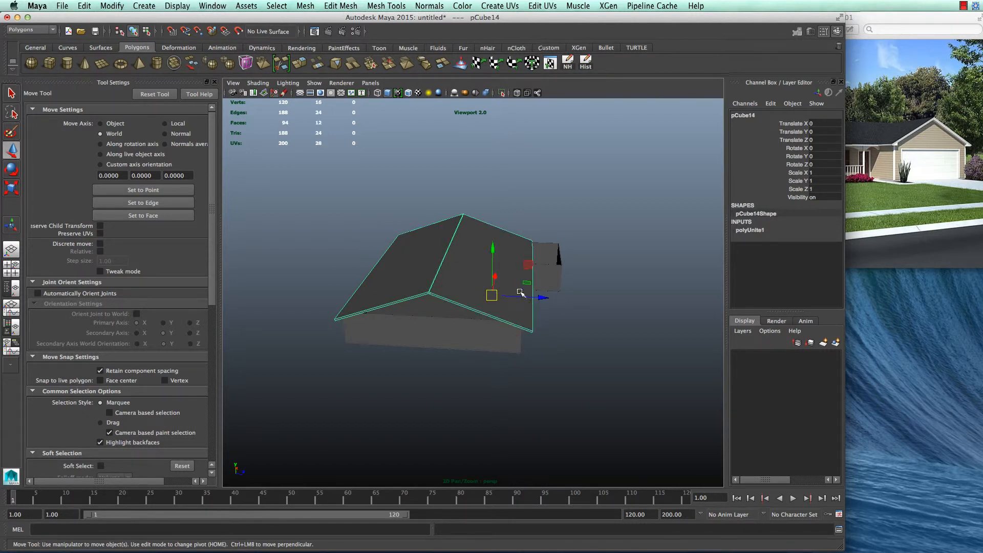
- Rotate the combined roof crosswise to the main roof, with Rotate Y at 90
key("e")
key("r")
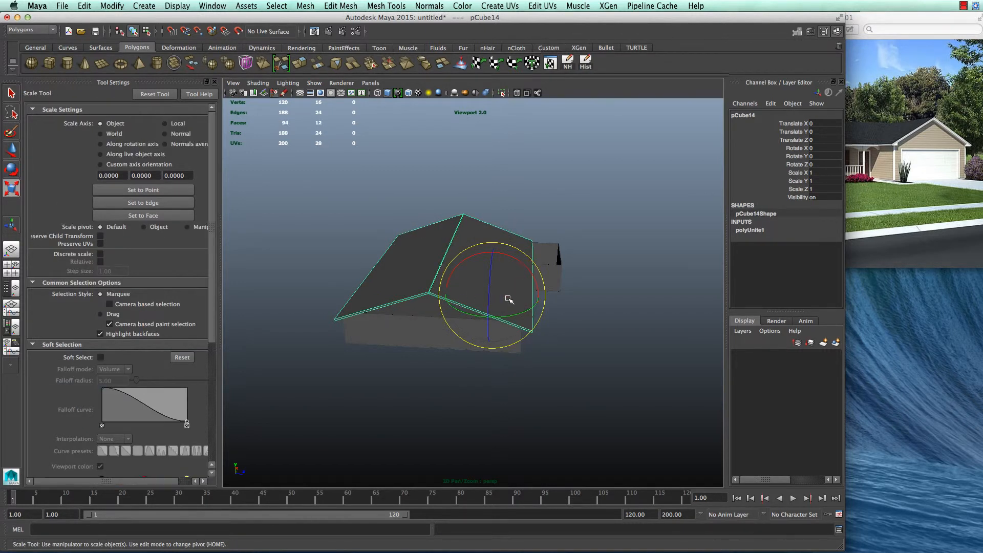
key("e")
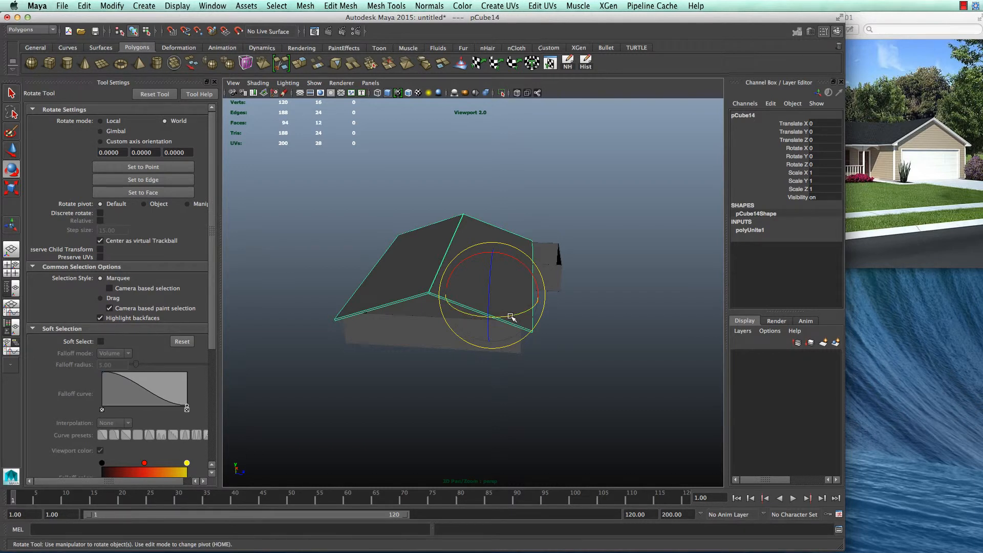
left_click_drag(511, 317, 609, 277)
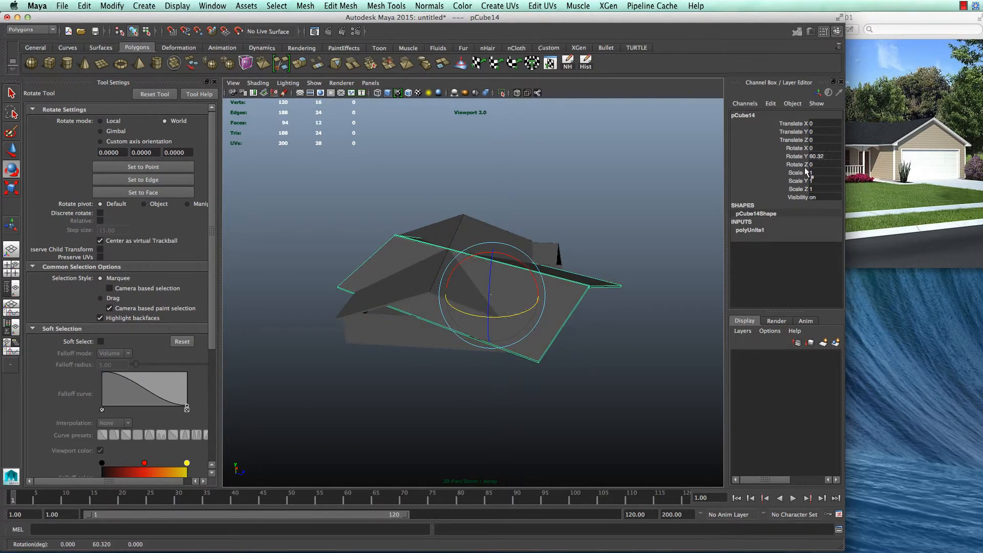
left_click(813, 158)
type("90")
key("Return")
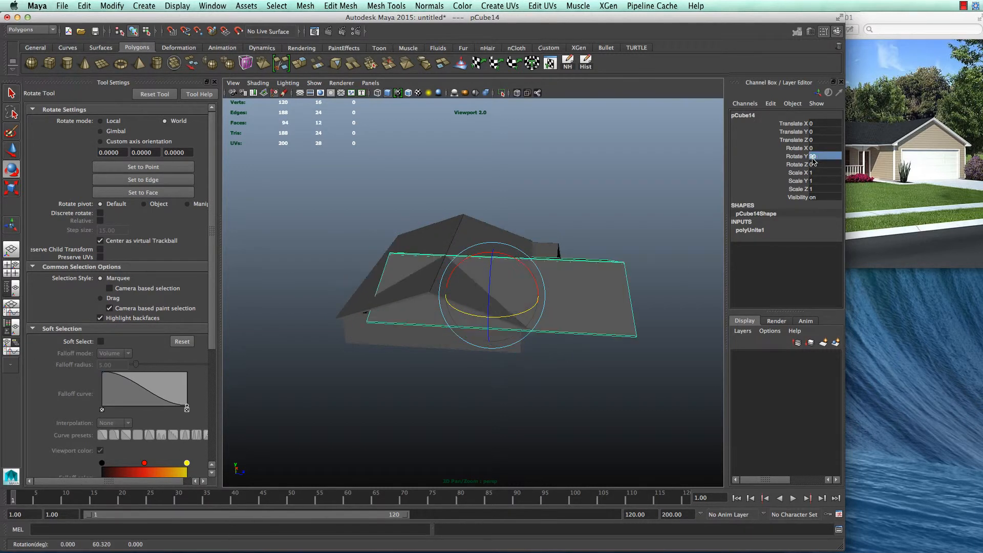
- Move the rotated roof toward the garage wing, to a Translate X of about 48.3
left_click_drag(495, 228, 433, 235, "alt")
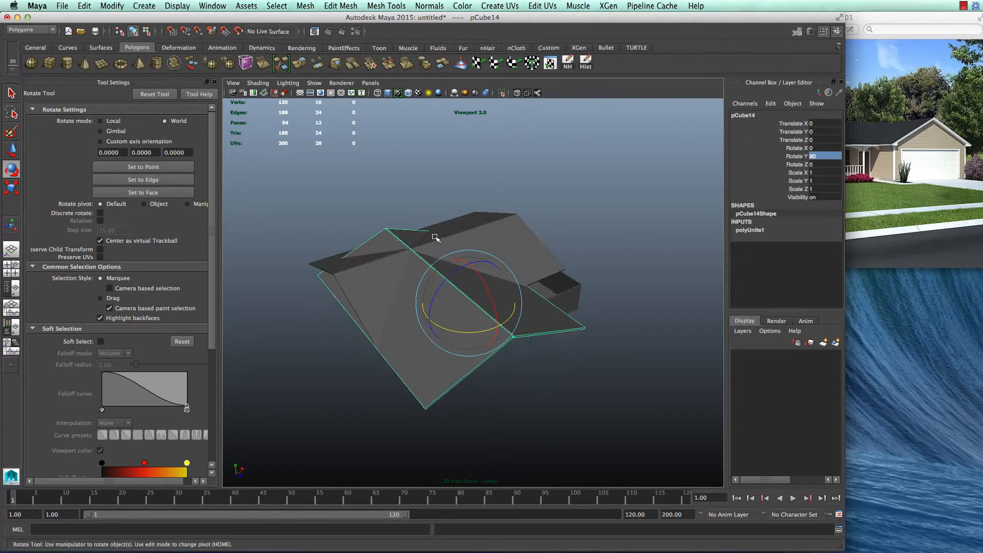
key("w")
left_click(215, 82)
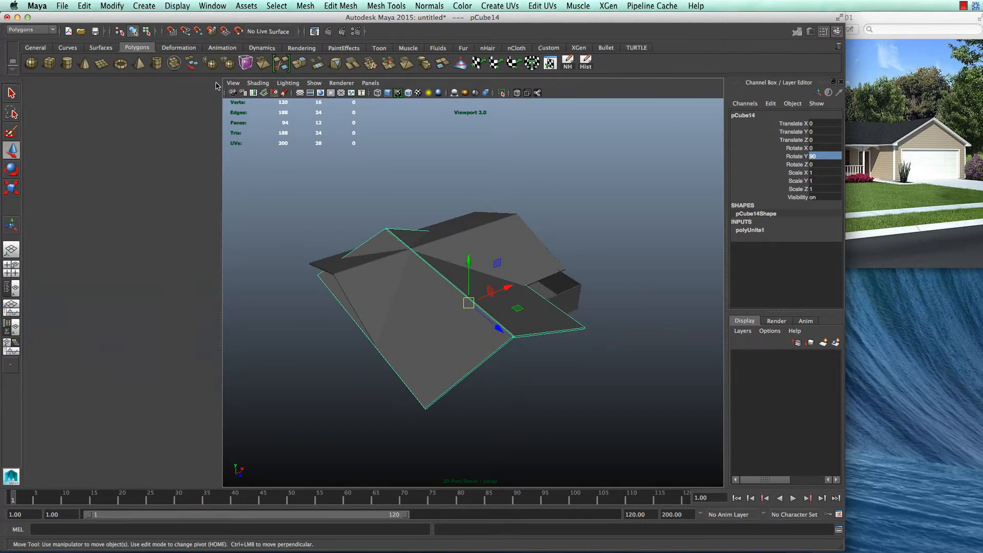
left_click_drag(404, 280, 459, 251)
- Scale the crosswise roof to fit the garage wing, to about 0.613 in X, 0.893 in Y and 0.451 in Z
key("e")
key("r")
left_click_drag(496, 281, 456, 258, "alt")
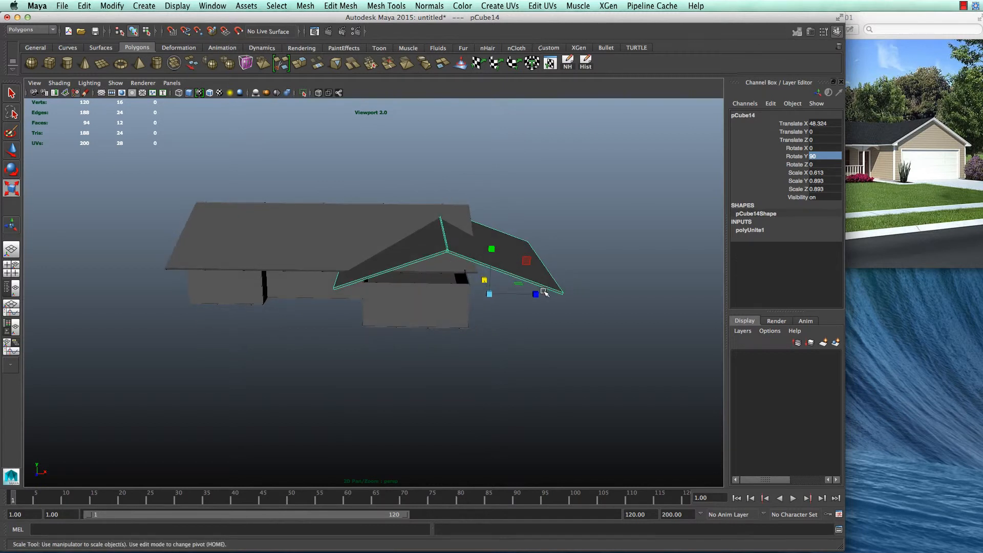
left_click_drag(538, 293, 523, 315)
- Position the small roof over the garage walls at a Translate X of about 31.7 and a Translate Y of 0.95
key("w")
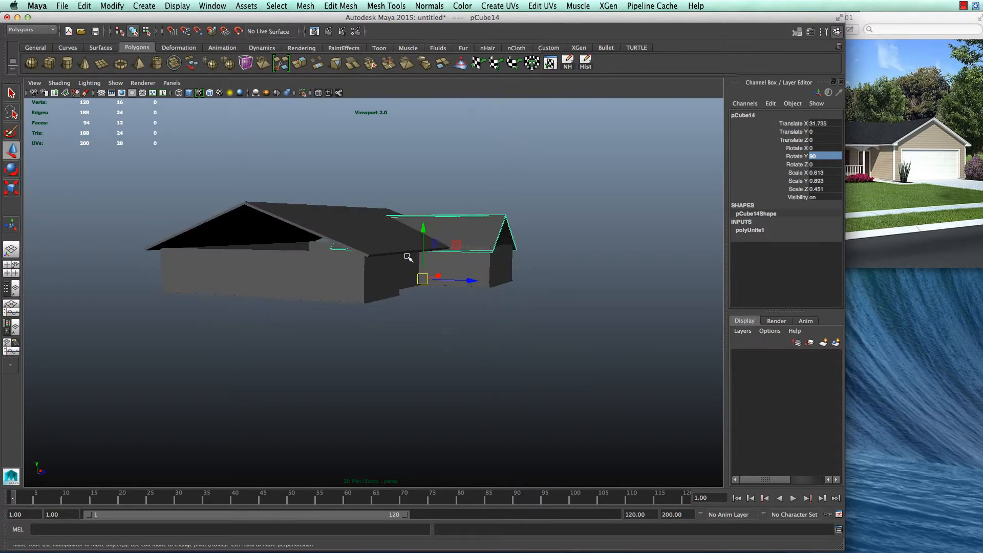
left_click_drag(424, 231, 425, 233)
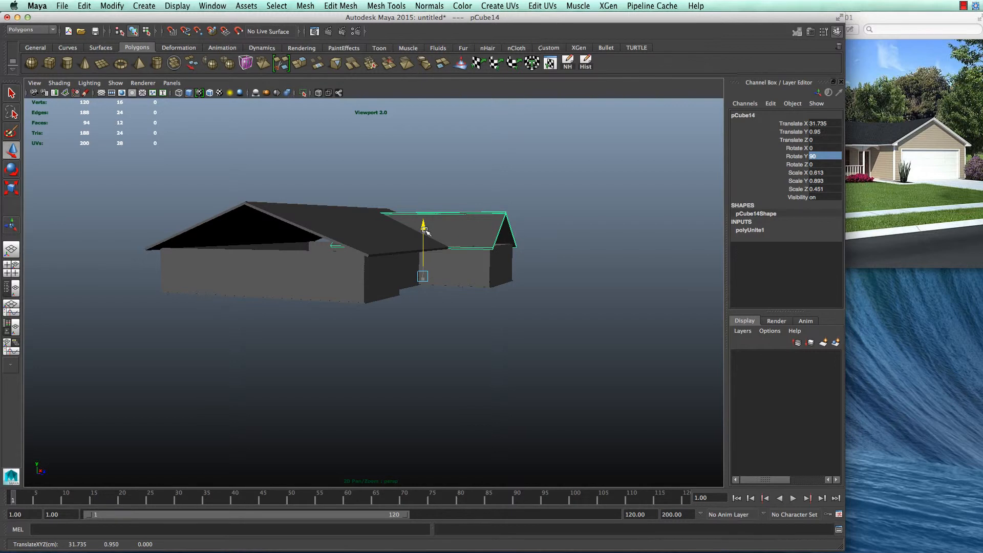
left_click_drag(636, 347, 635, 360, "alt")
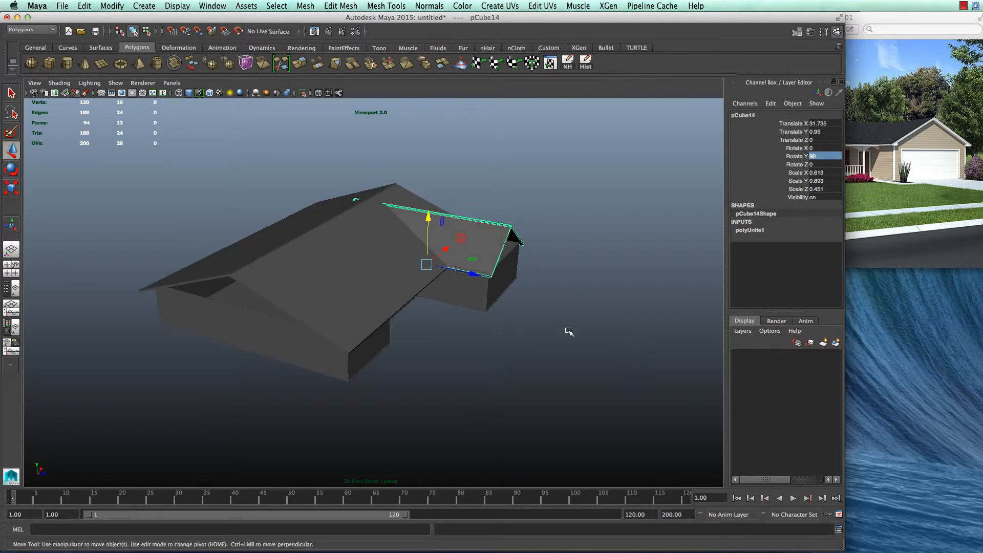
left_click_drag(568, 331, 506, 332, "alt")
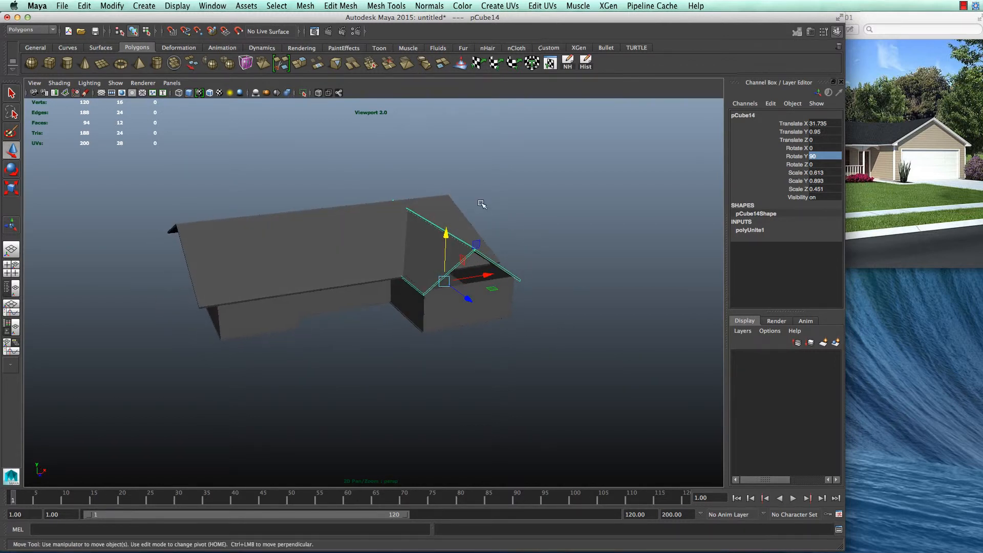
- Stretch the garage roof's height to a Scale Y of about 0.954
key("e")
key("r")
left_click_drag(446, 237, 451, 235)
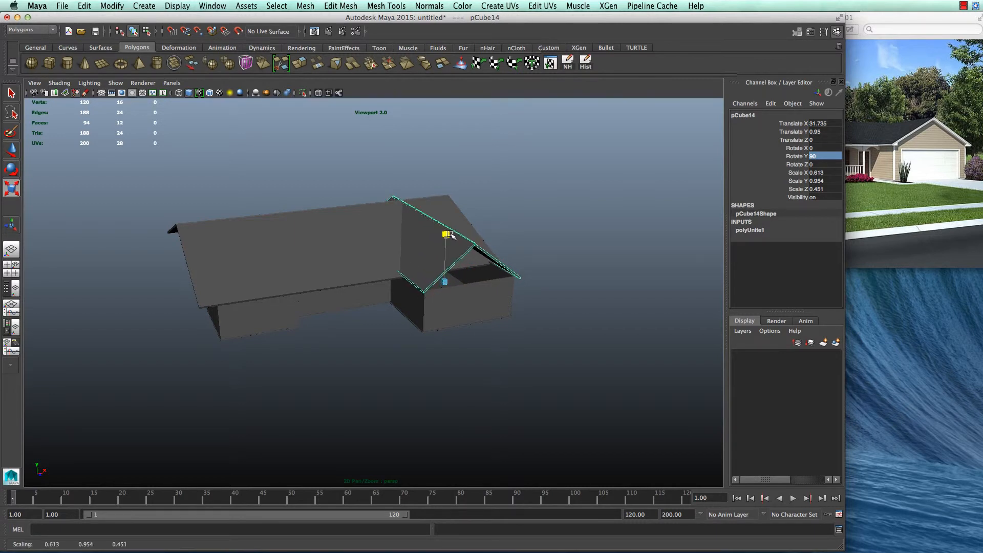
left_click_drag(559, 349, 510, 370, "alt")
left_click(452, 382)
left_click_drag(530, 295, 505, 298, "alt")
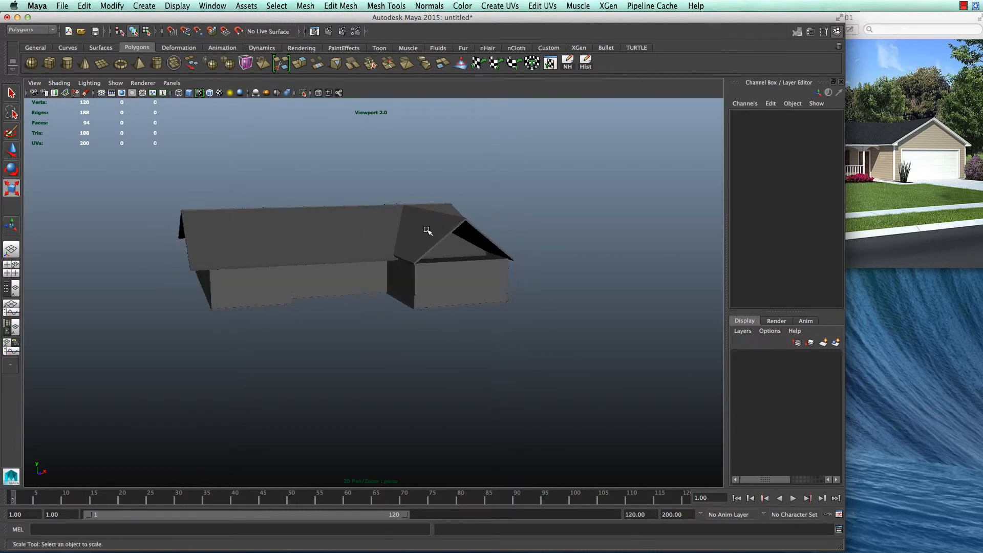
- Move the garage roof's rear end vertices forward to the main roof's ridge so they do not protrude behind it
left_click(428, 230)
left_click(344, 232)
left_click_drag(400, 349, 494, 374, "alt")
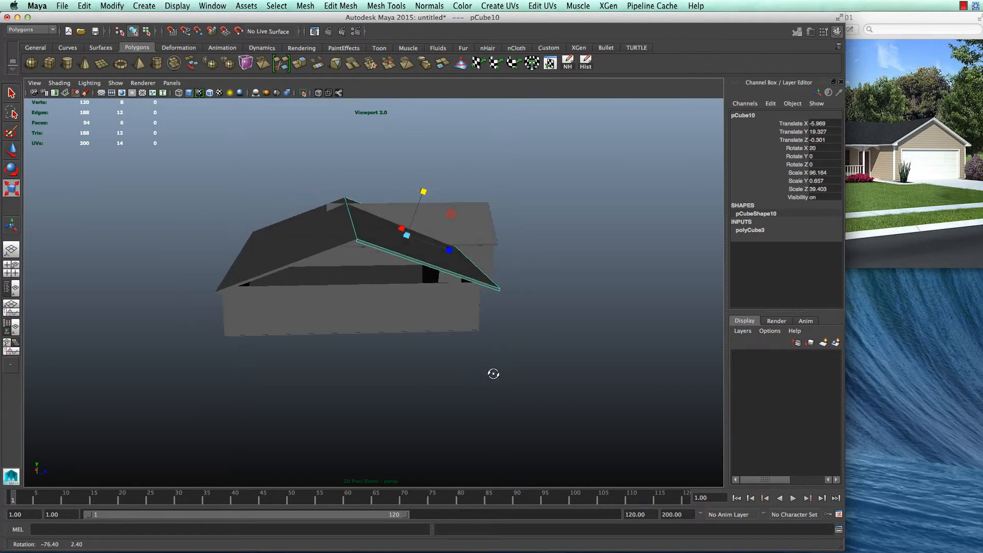
left_click(398, 209)
right_click_drag(389, 206, 345, 206)
left_click_drag(305, 176, 344, 255)
key("w")
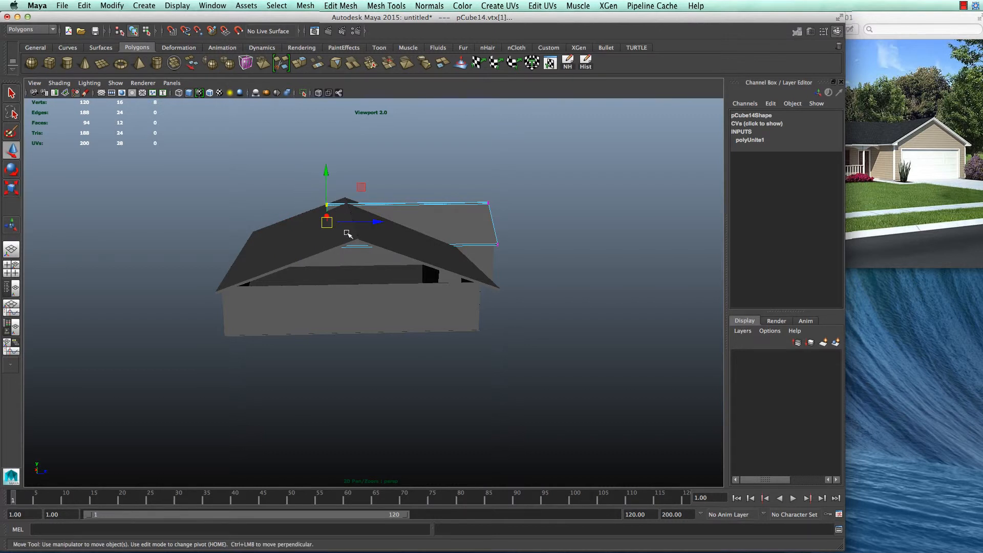
left_click_drag(384, 222, 387, 223)
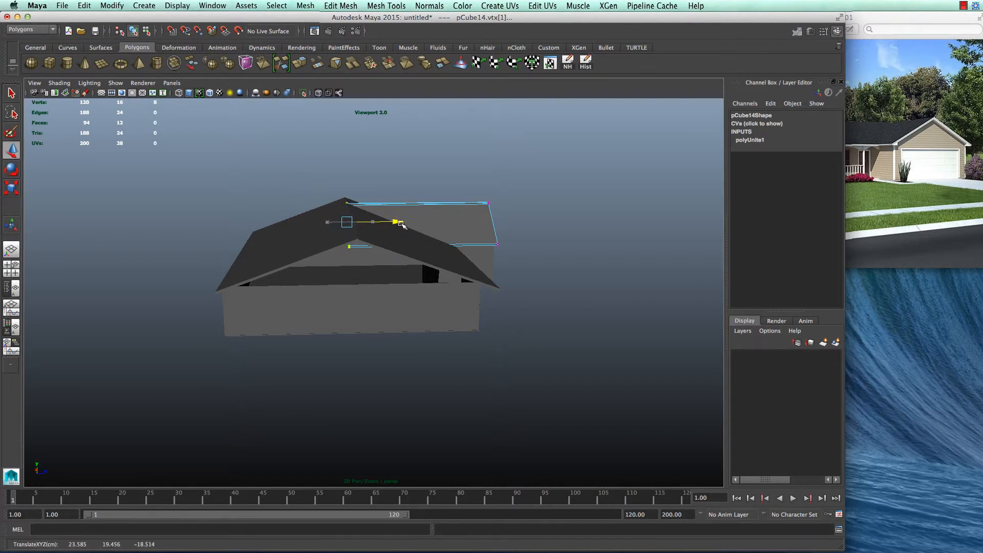
left_click(673, 308)
right_click_drag(448, 219, 494, 205)
left_click(634, 259)
left_click_drag(634, 259, 536, 267, "alt")
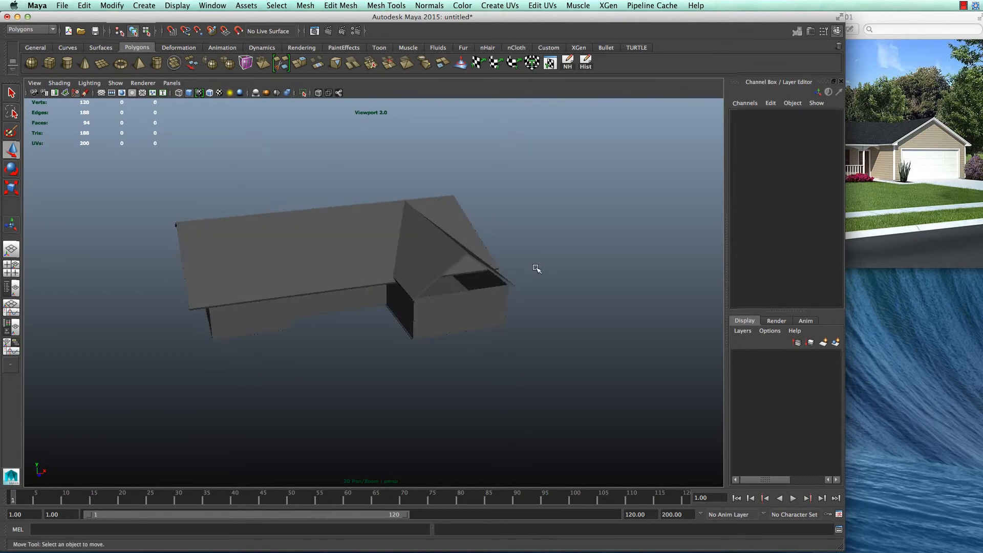
- Inspect the open garage gable and compare it with the house_01 reference photo in Preview
scroll(529, 304, "up", 6)
left_click_drag(537, 310, 541, 341, "alt")
scroll(535, 334, "down", 5)
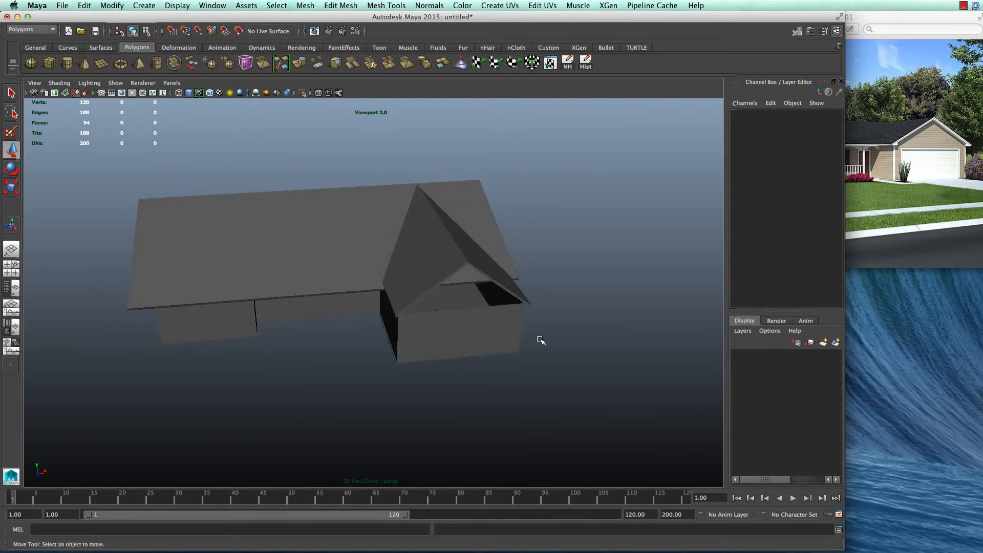
left_click(858, 76)
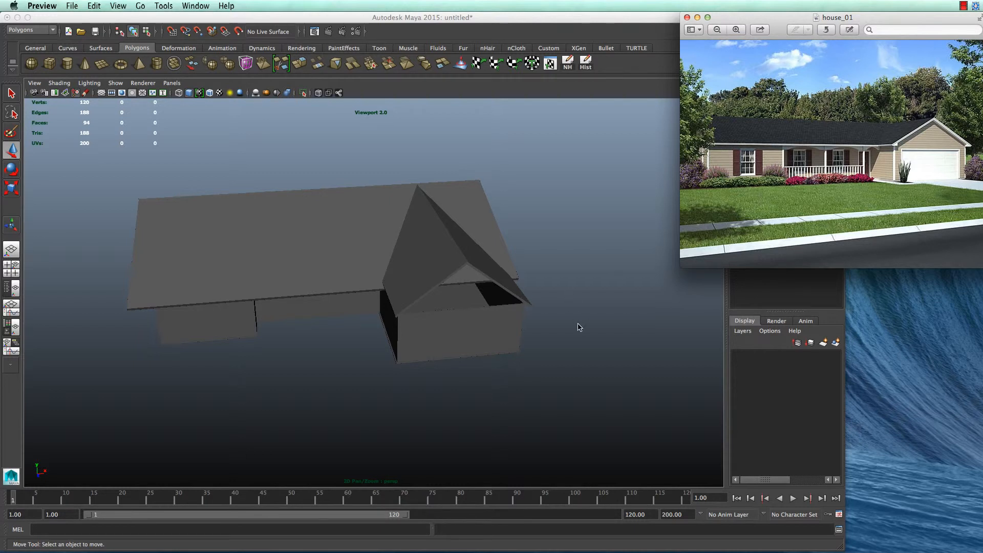
left_click(495, 326)
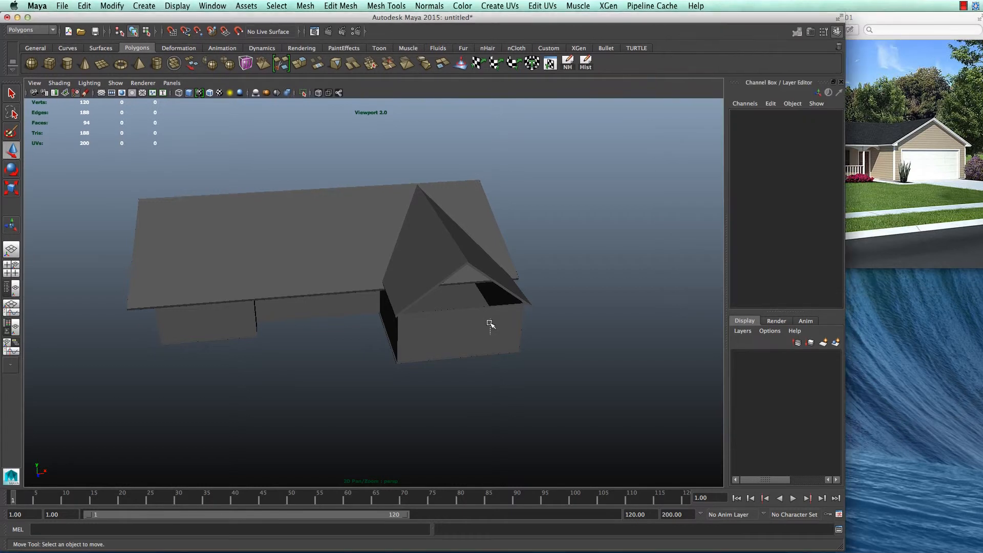
- Insert one vertical edge loop down the middle of the garage's front wall using the Multiple edge loops option
left_click(468, 328)
right_click_drag(486, 337, 538, 353, "alt")
middle_click_drag(573, 360, 507, 266, "alt")
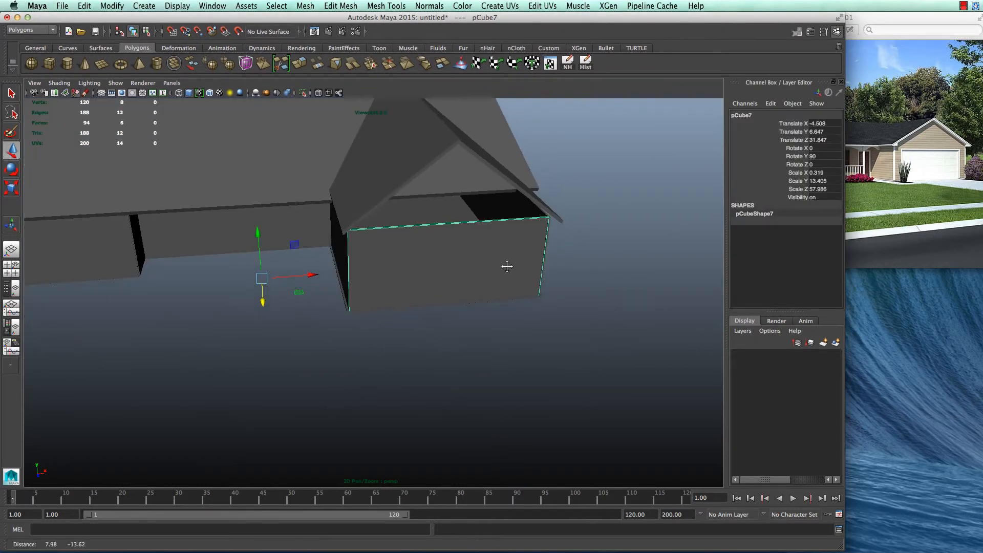
left_click(387, 6)
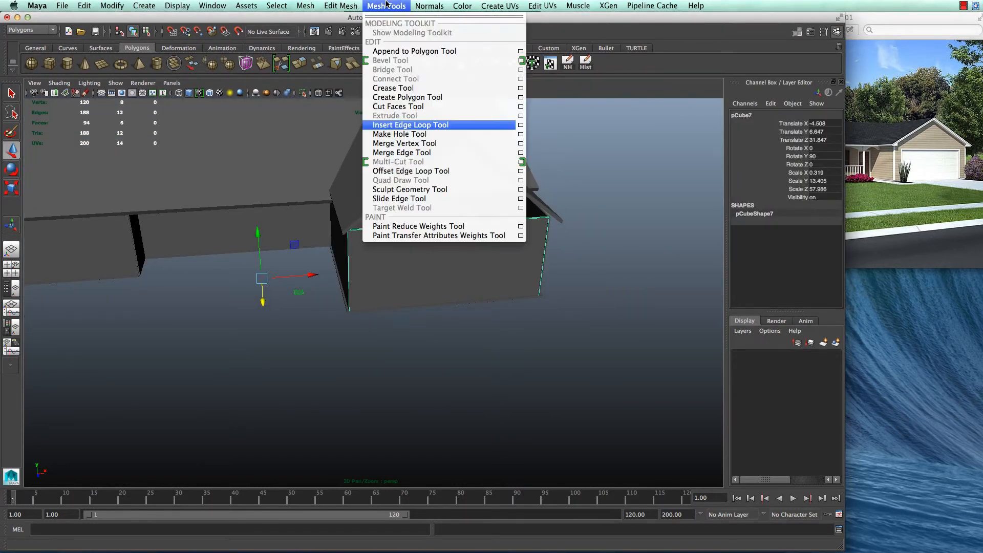
left_click(415, 125)
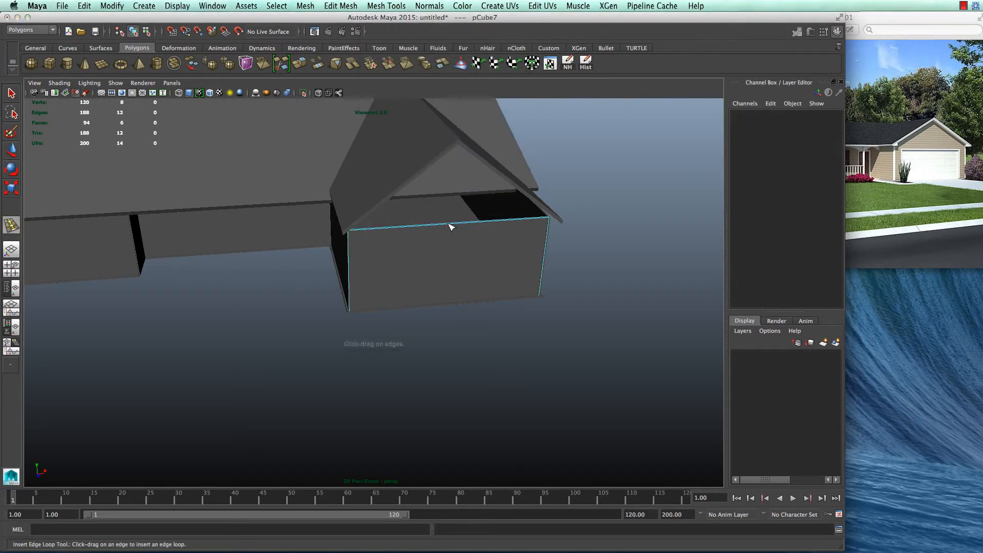
double_click(12, 226)
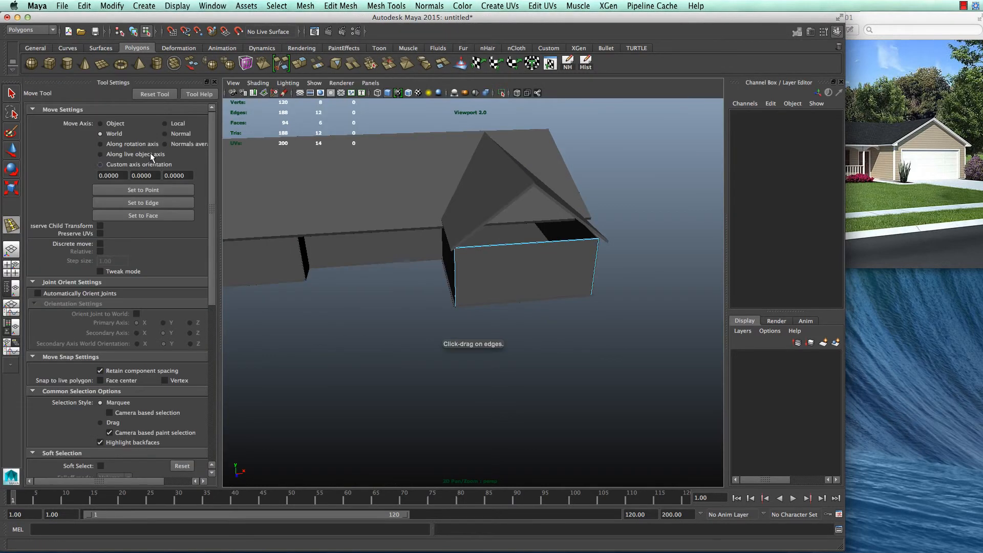
left_click(101, 167)
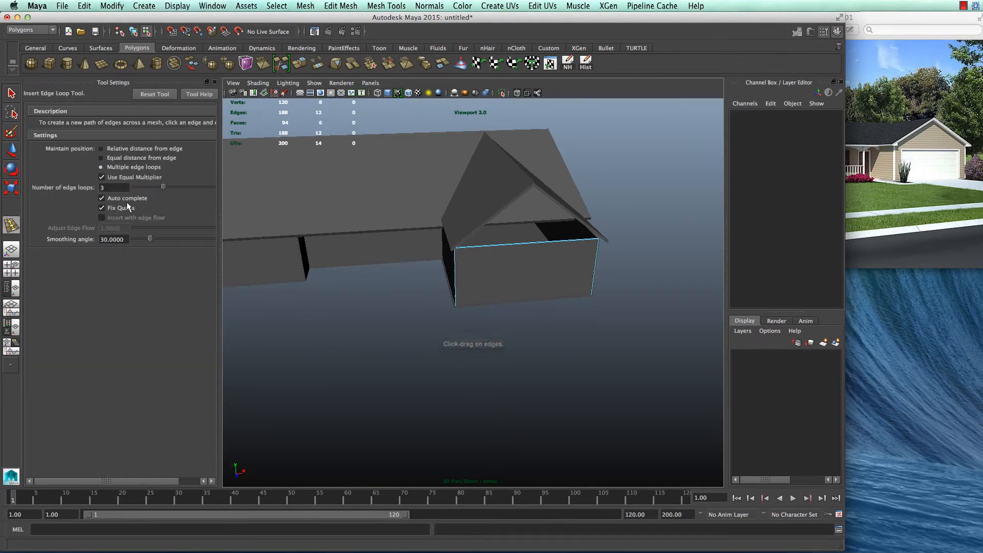
left_click(215, 82)
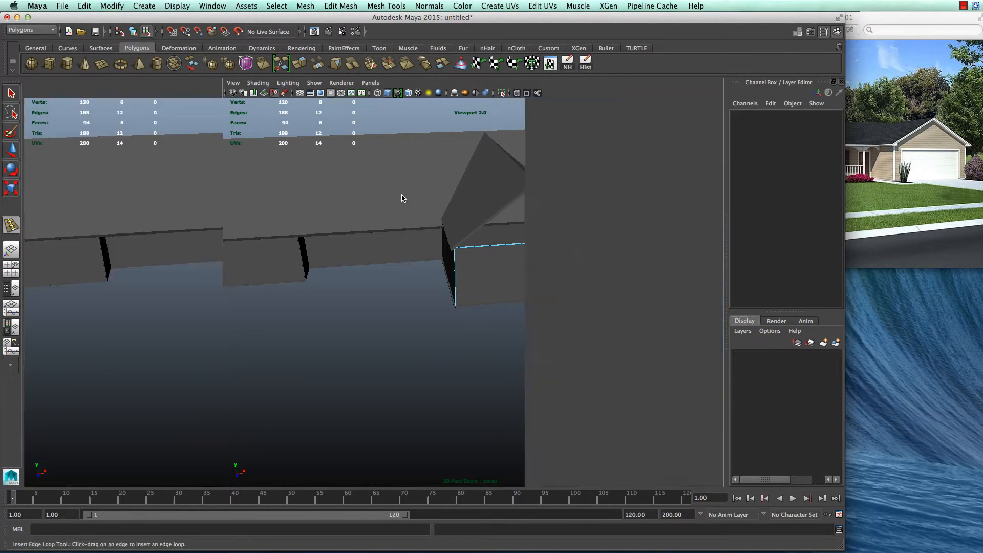
left_click(459, 223)
left_click_drag(474, 248, 459, 232, "alt")
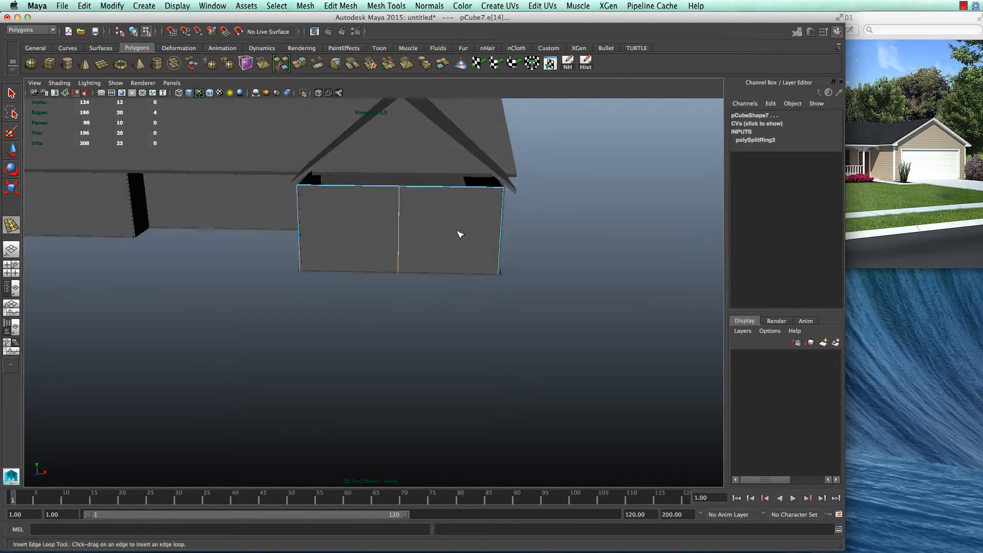
- Raise the top middle vertices of the garage's front wall to the roof peak so the wall fills the gable
key("w")
right_click_drag(420, 202, 371, 193)
left_click_drag(387, 161, 415, 197)
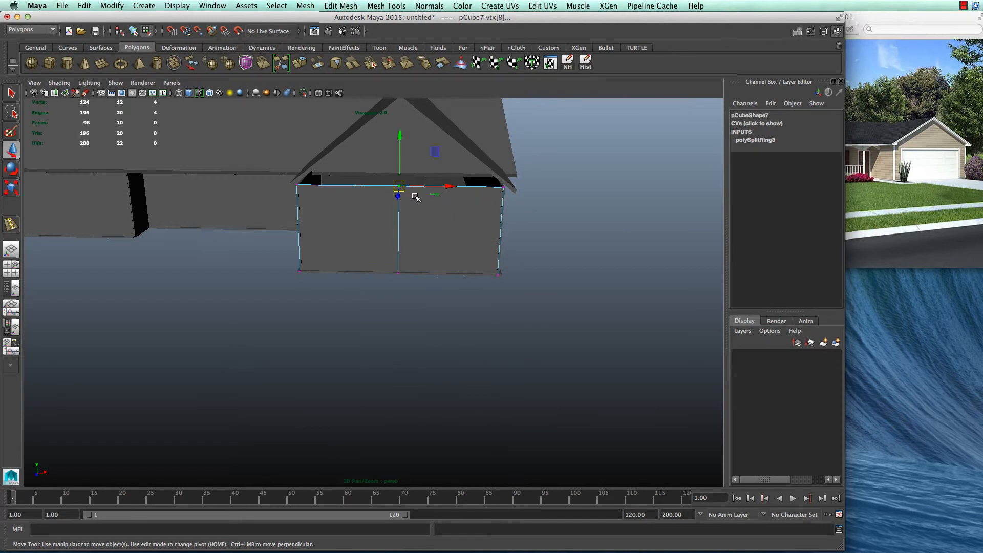
left_click_drag(403, 128, 564, 232)
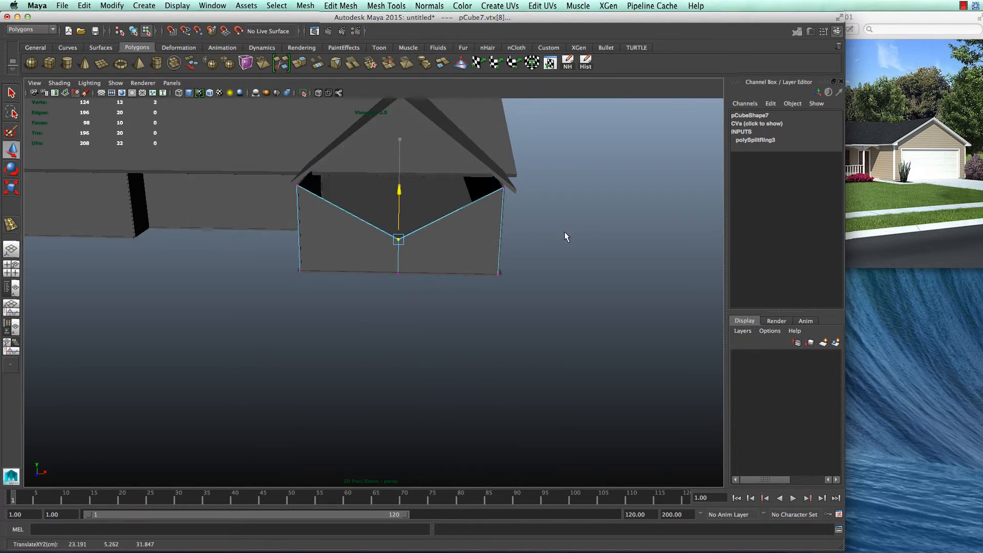
left_click(574, 263)
left_click_drag(380, 229, 414, 245)
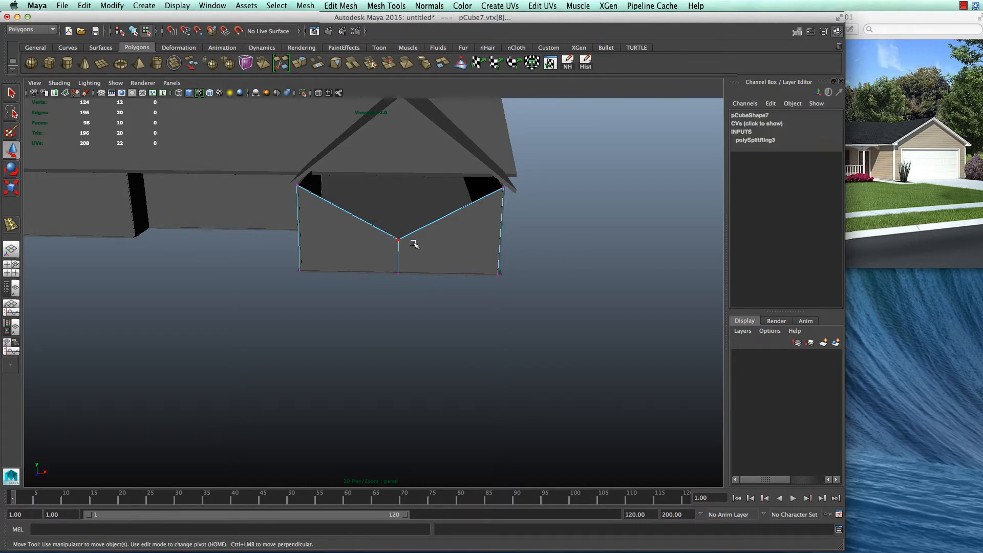
right_click_drag(499, 299, 429, 293, "alt")
left_click_drag(429, 293, 442, 259, "alt")
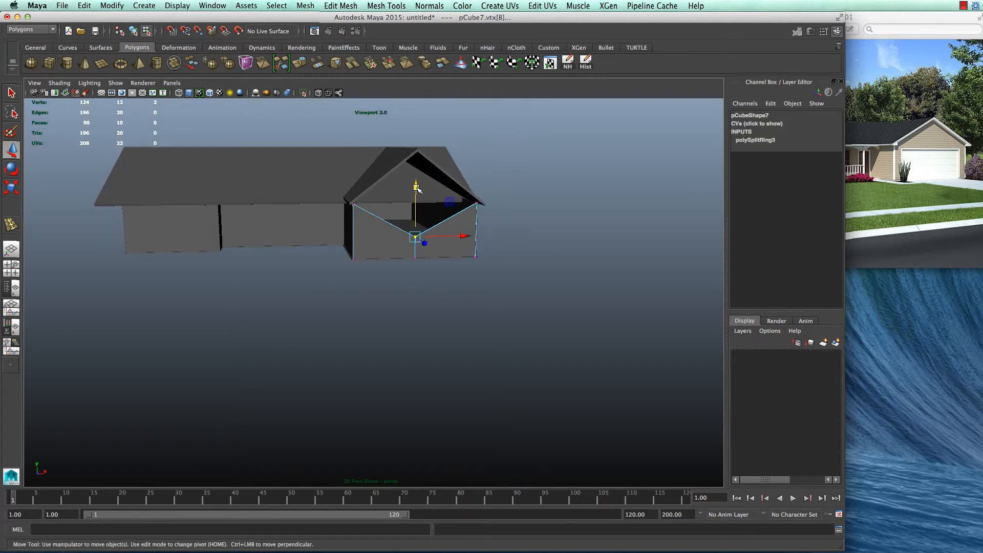
left_click_drag(418, 189, 436, 99)
left_click(511, 218)
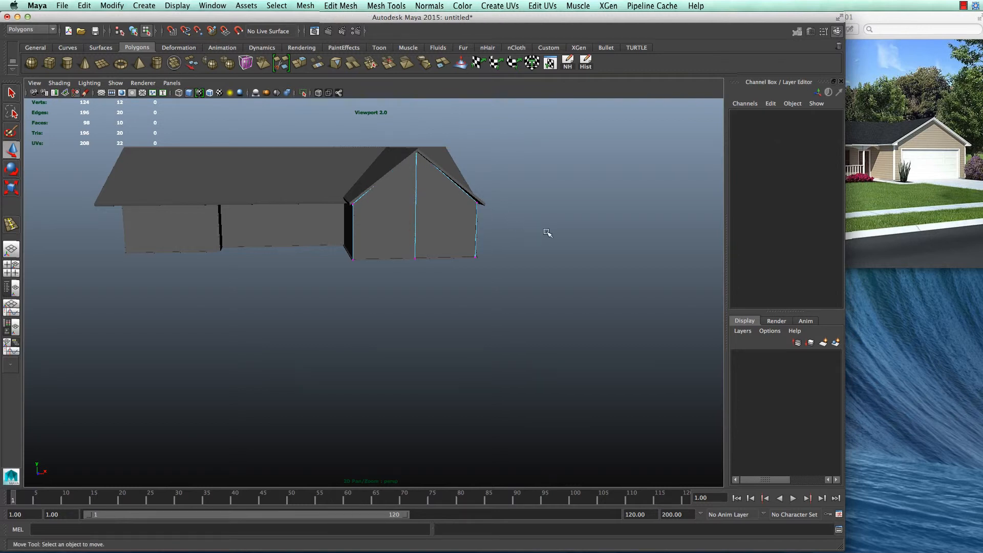
- Insert one centred vertical edge loop in the house's end wall on the side away from the garage
left_click_drag(549, 235, 615, 240, "alt")
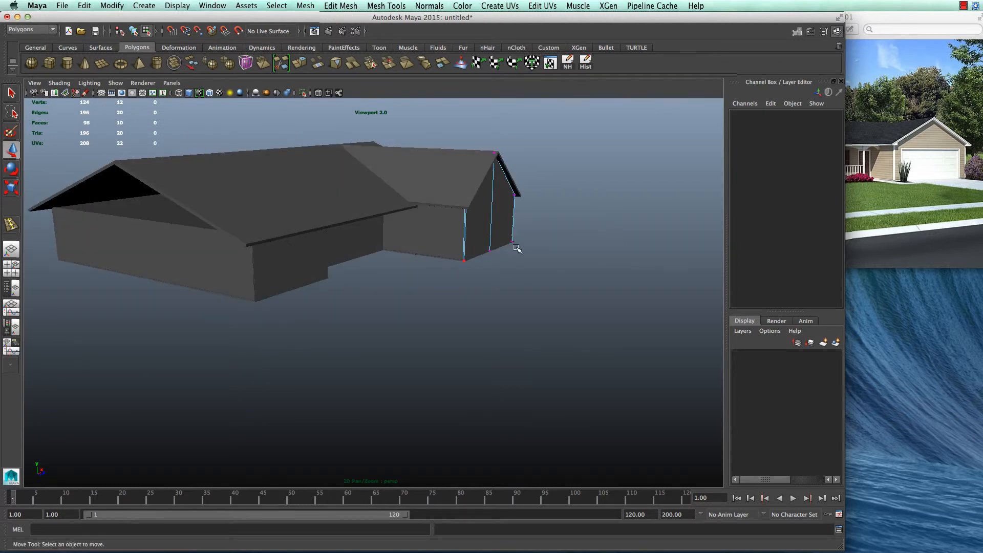
right_click_drag(182, 256, 165, 267)
left_click_drag(166, 323, 196, 329, "alt")
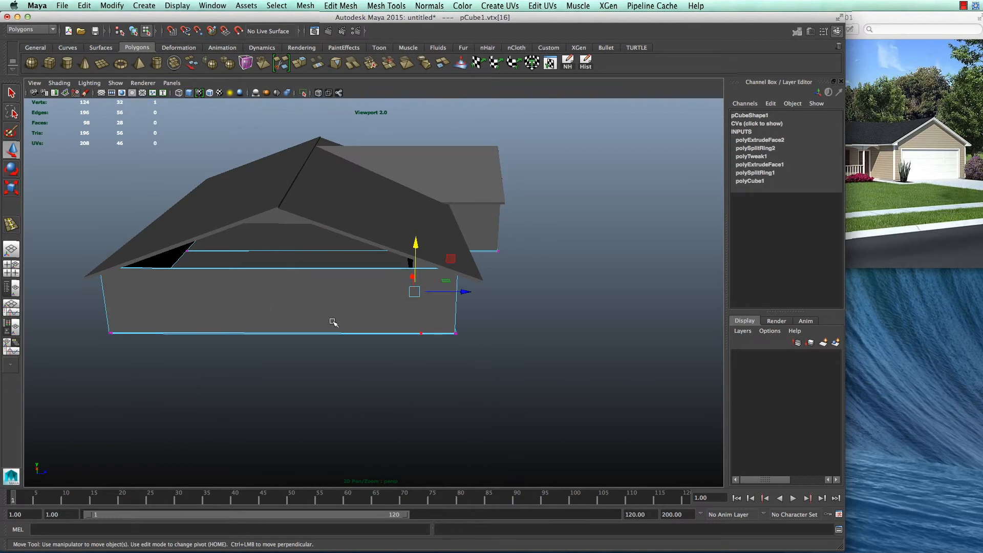
right_click_drag(375, 296, 420, 258)
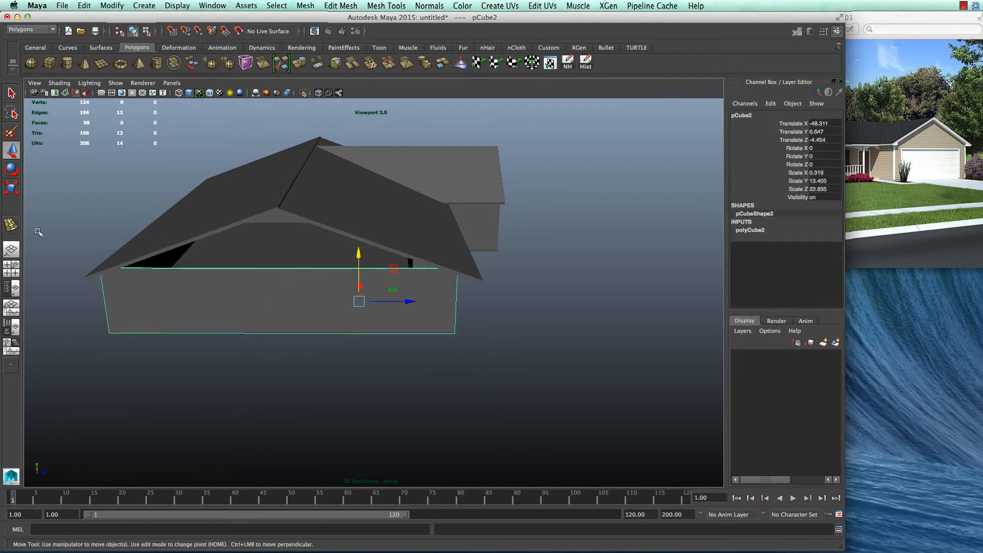
left_click(11, 225)
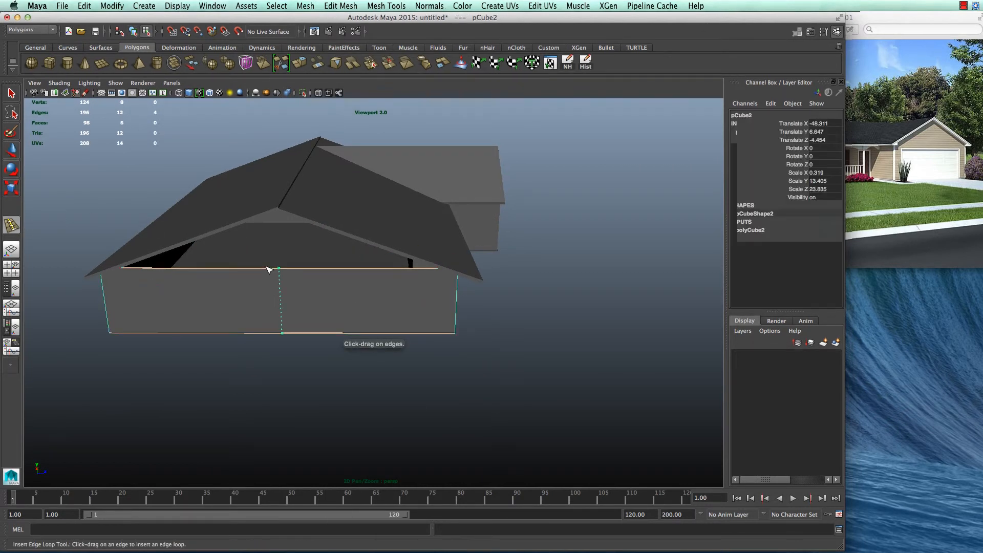
left_click(269, 270)
- Raise that end wall's top middle vertices to the main roof's peak, at a height of about 24.96, closing the gable
key("w")
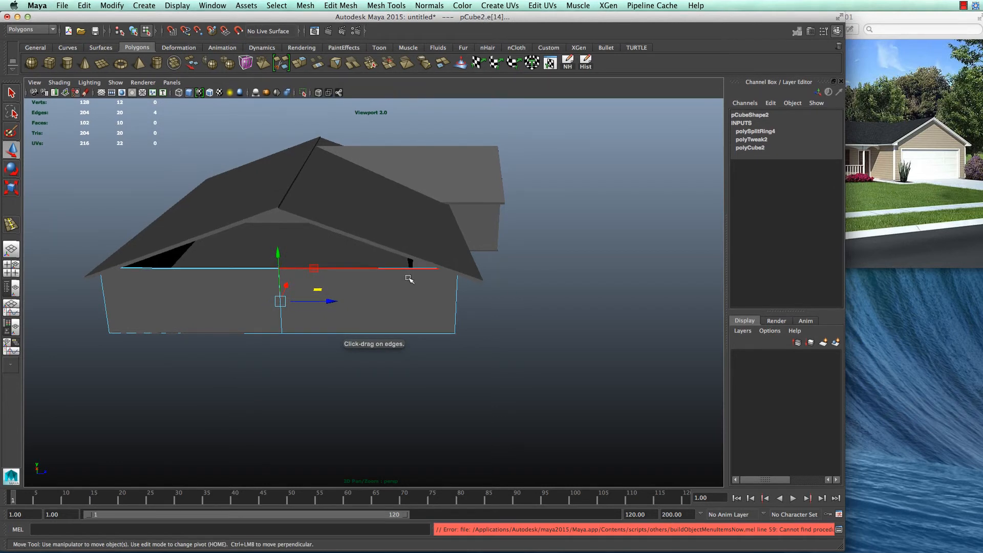
right_click_drag(409, 278, 365, 270)
left_click_drag(255, 244, 301, 278)
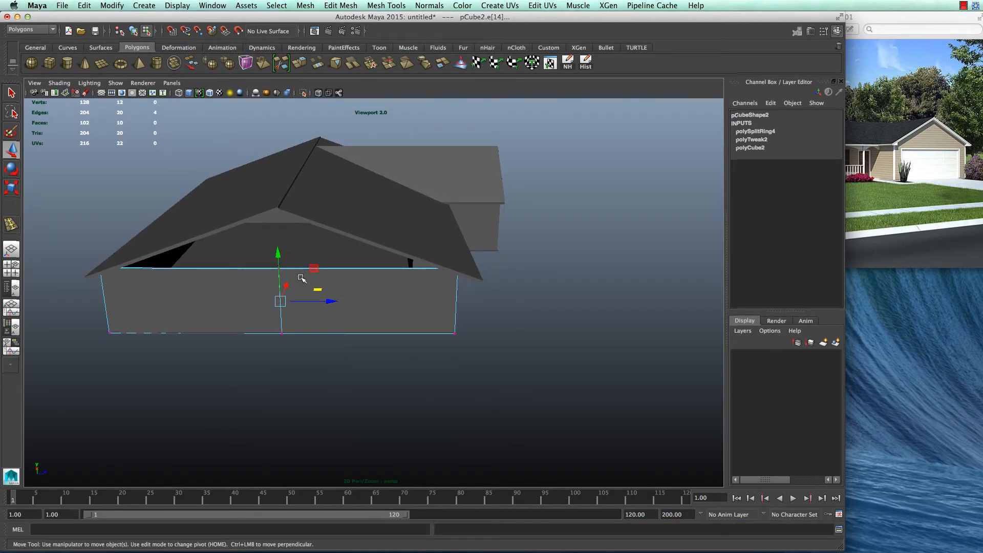
left_click_drag(279, 219, 285, 157)
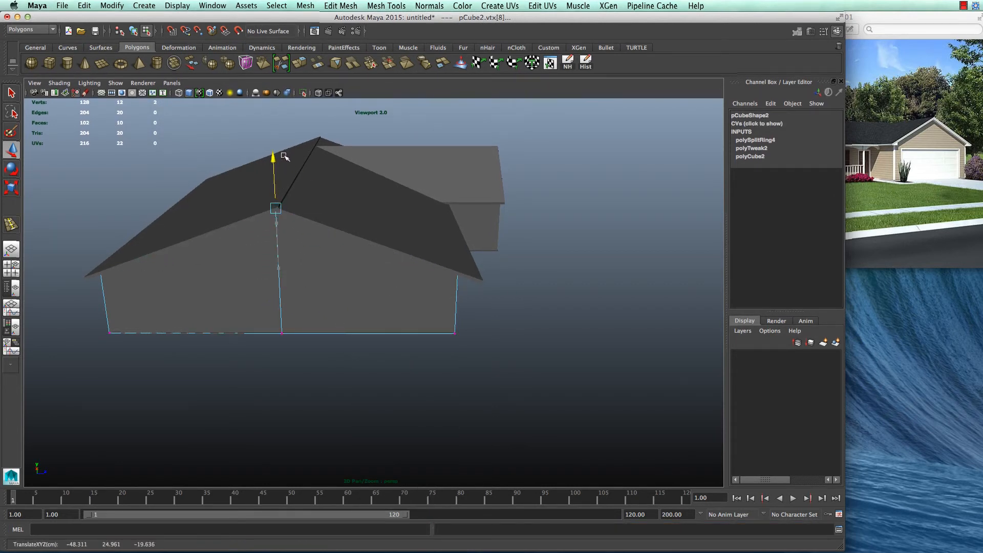
right_click_drag(330, 265, 366, 250)
left_click(506, 267)
- Insert a vertical edge loop in the garage-side end wall beneath the main roof's ridge, using Relative distance from edge
left_click_drag(620, 276, 501, 241, "alt")
left_click(522, 233)
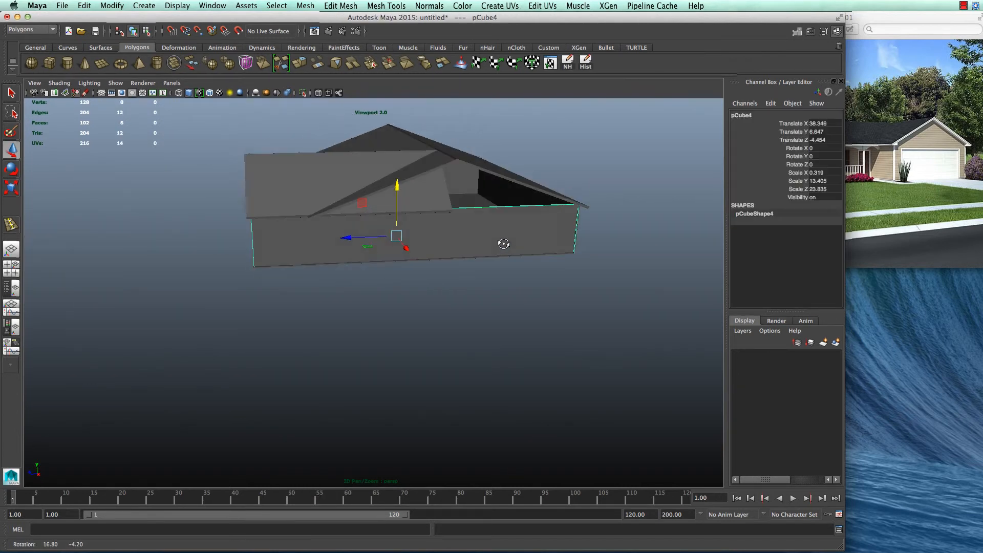
mouse_move(372, 269)
left_mouse_down("alt")
mouse_move(478, 287)
mouse_move(359, 271)
left_mouse_up("alt")
double_click(12, 224)
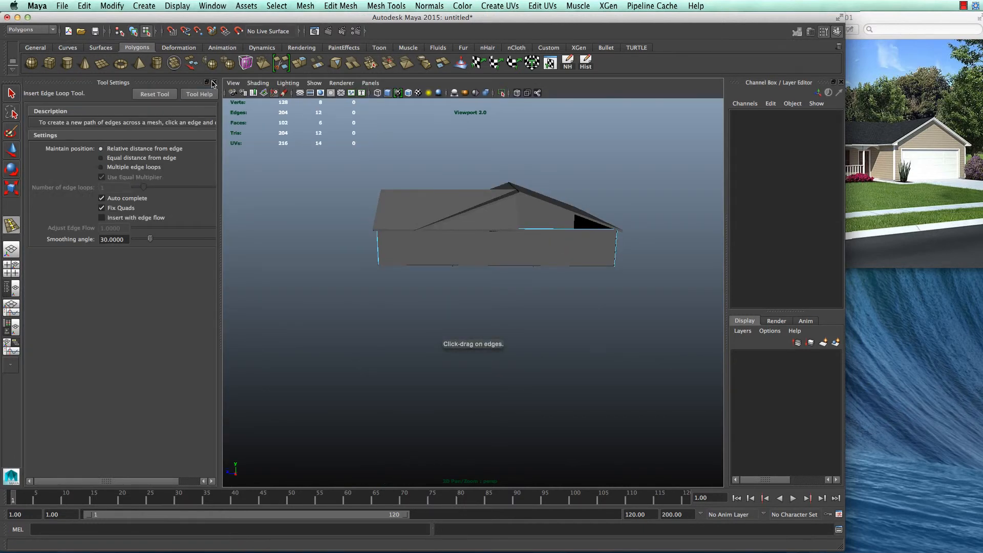
left_click(214, 82)
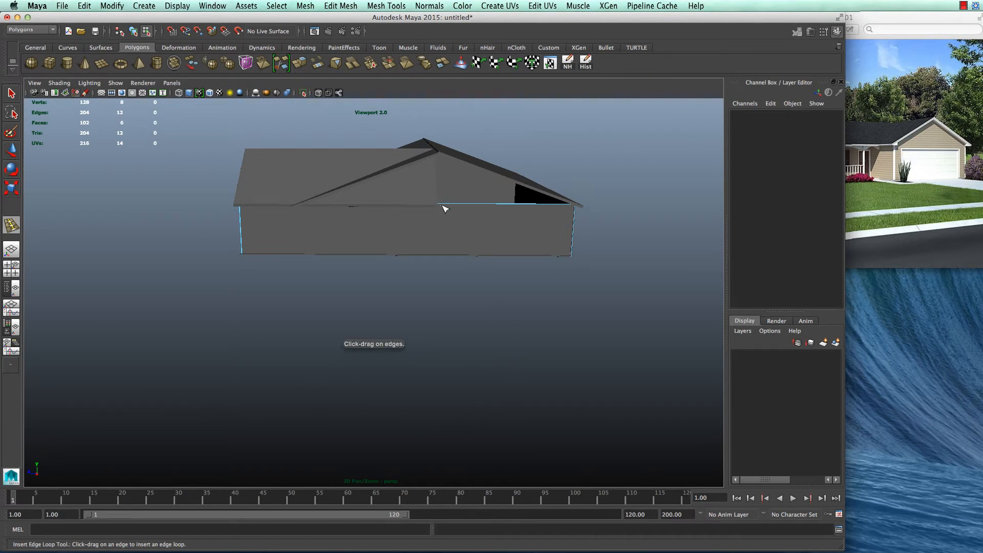
left_click(443, 209)
- Try to raise the garage-side end wall's top vertices below the ridge to a height of about 24.3
key("w")
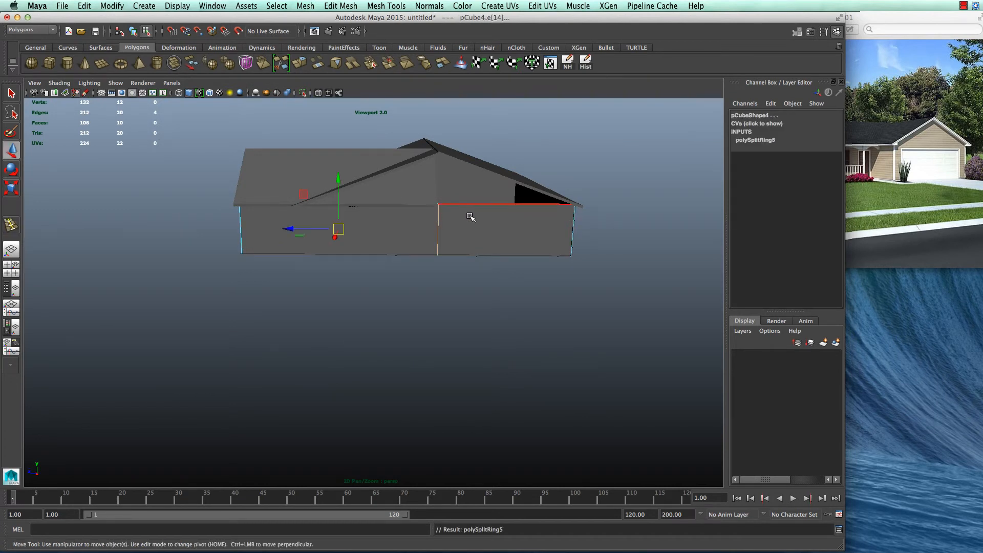
right_click_drag(470, 217, 411, 215)
left_click_drag(408, 183, 451, 220)
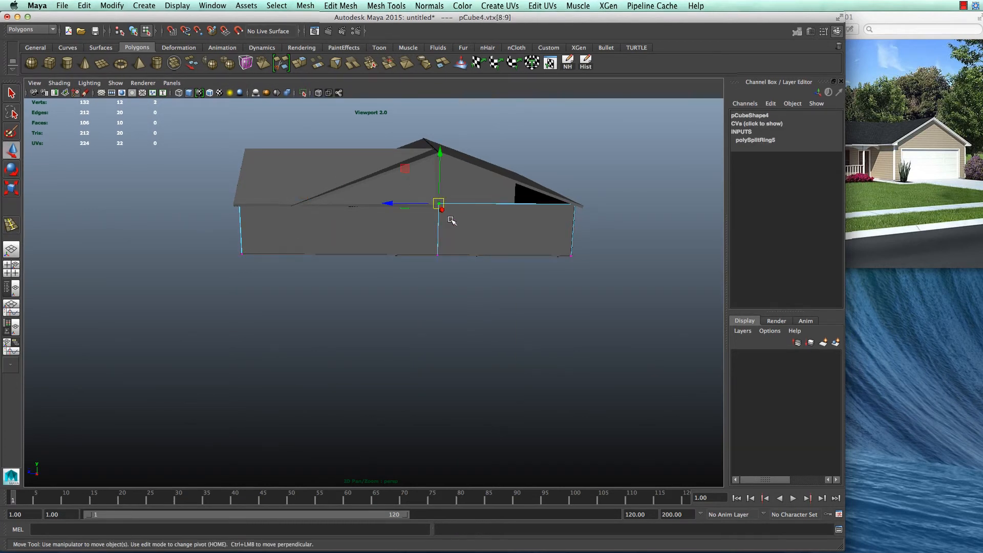
left_click_drag(440, 160, 442, 111)
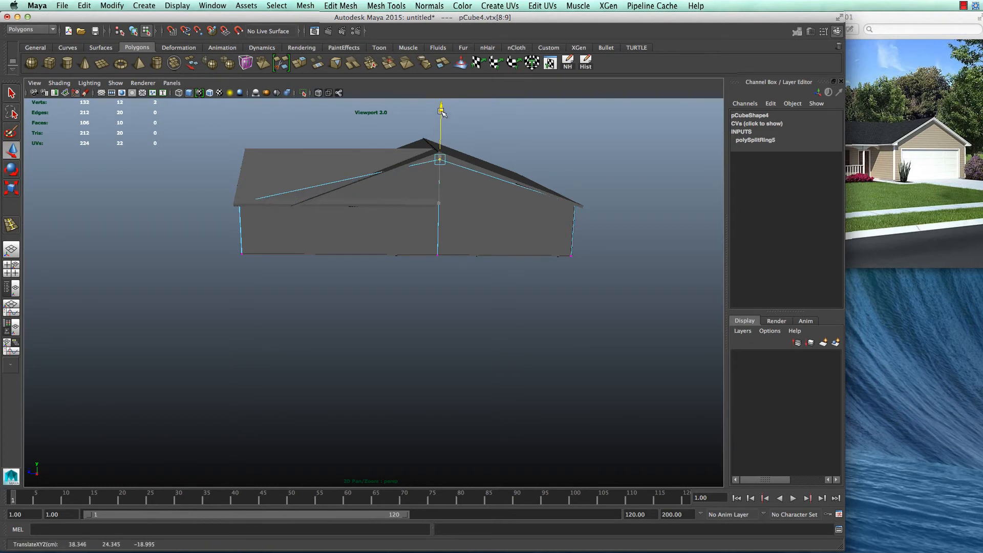
- Insert a second vertical edge loop in the garage-side end wall where the main roof's front eave meets the garage roof
left_click(11, 225)
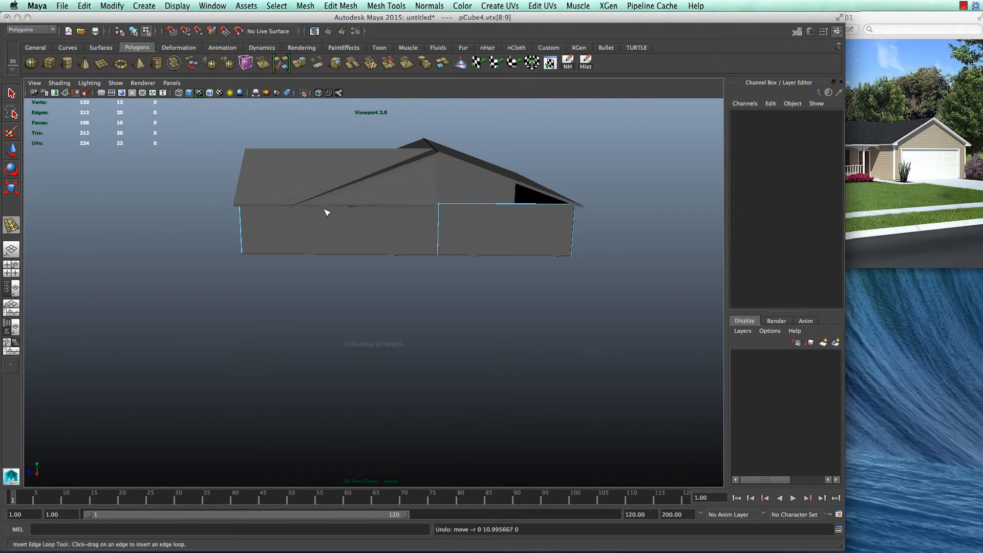
left_click(304, 208)
left_click(443, 207)
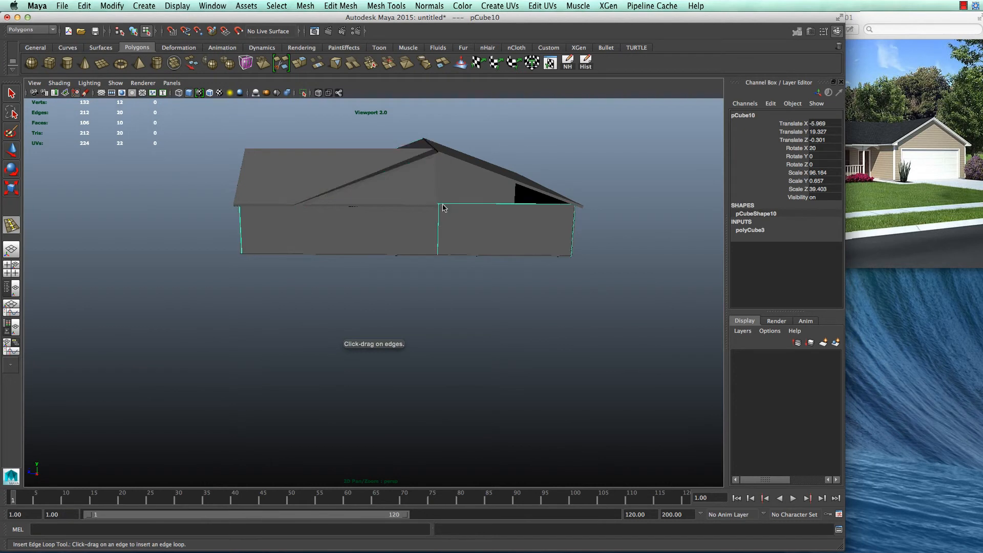
left_click_drag(425, 205, 376, 207)
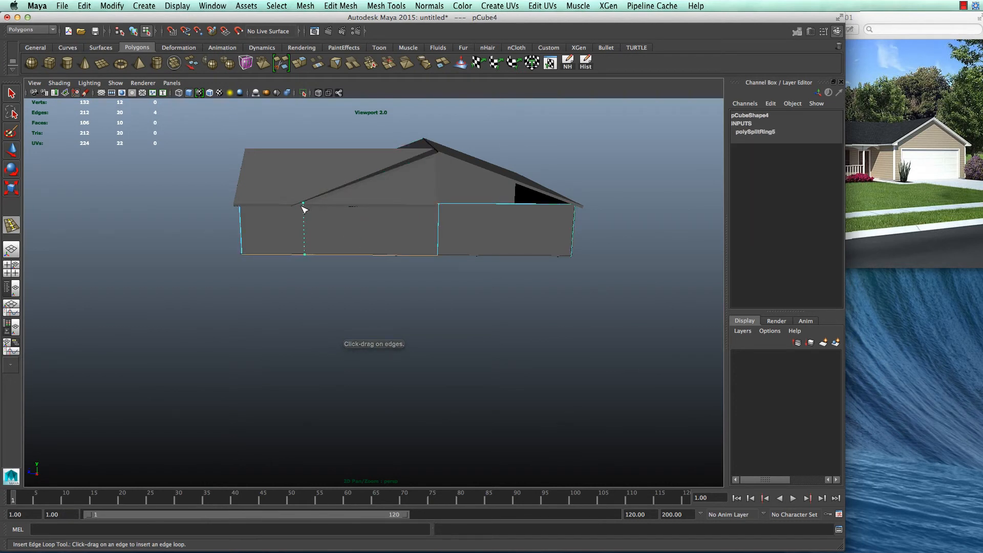
left_click_drag(301, 210, 301, 210)
- Raise the garage-side end wall's top vertices beneath the ridge to the main roof's peak to close the gable
key("w")
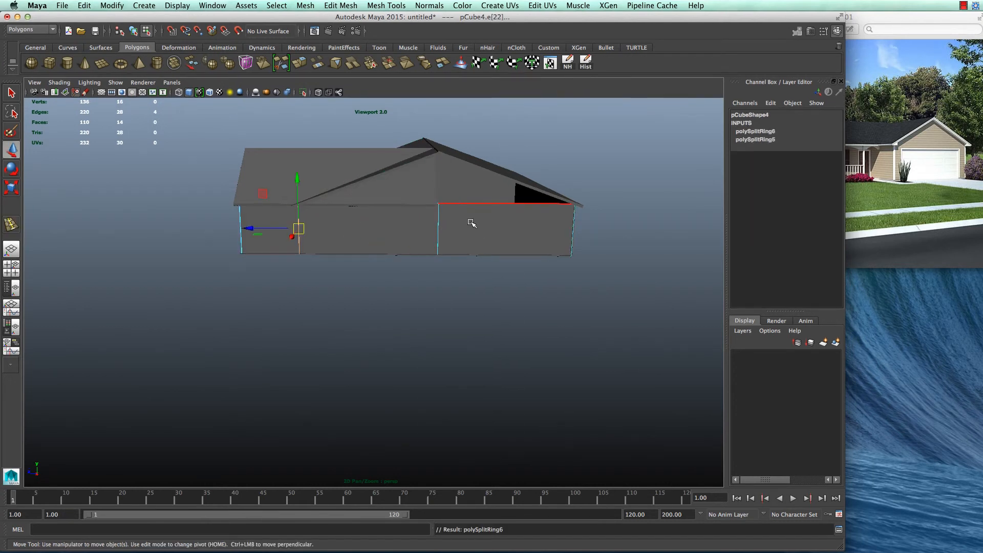
right_click_drag(470, 221, 439, 211)
left_click_drag(423, 188, 449, 211)
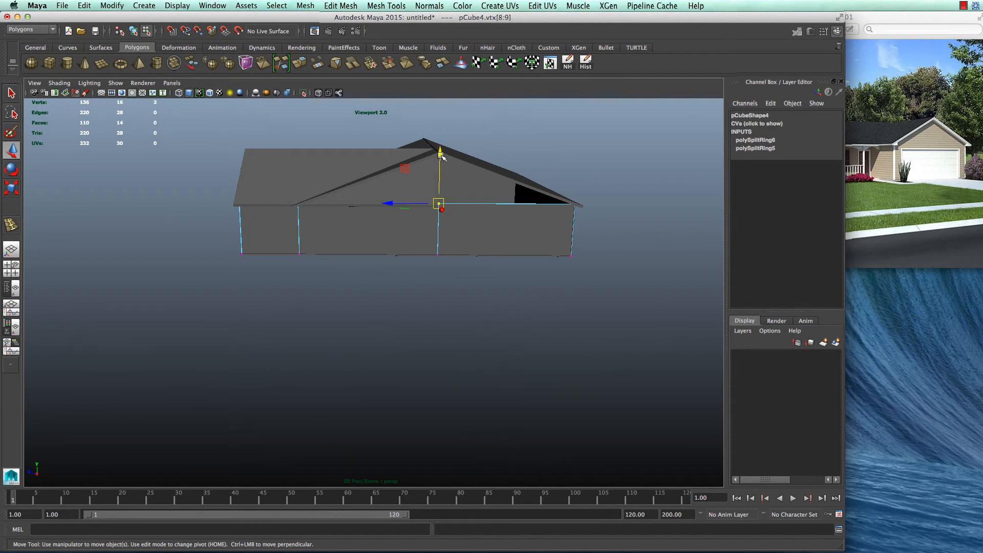
left_click_drag(440, 175, 439, 101)
left_click_drag(466, 271, 493, 280, "alt")
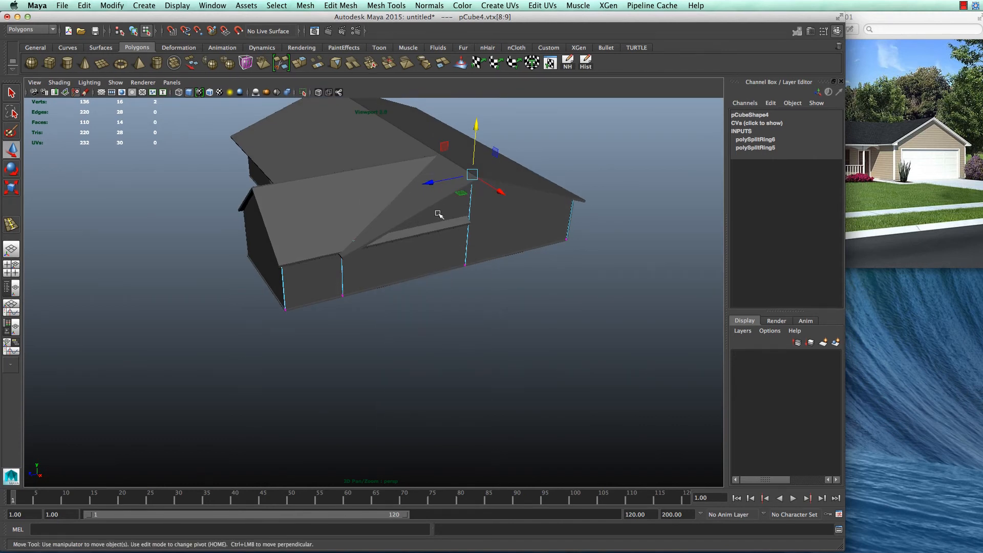
left_click(464, 201)
left_click(455, 223)
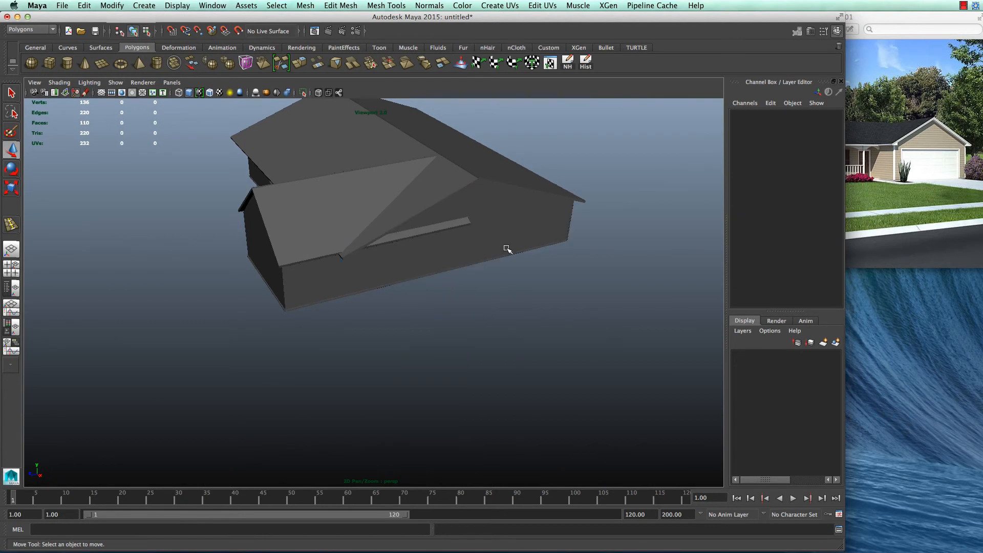
- Inspect the house's closed gables from the front and compare them with the house_01 reference photo in Preview
left_click_drag(562, 374, 541, 360, "alt")
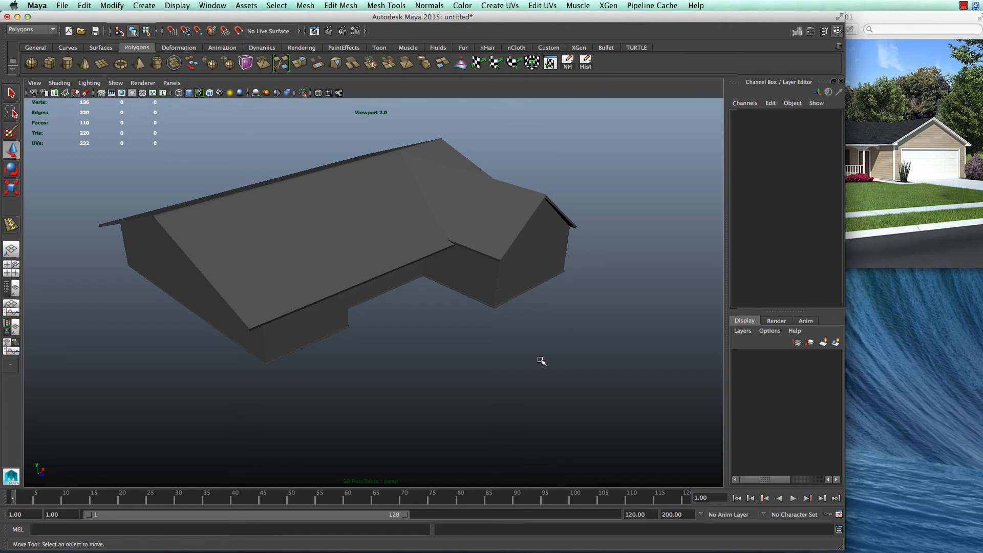
left_click_drag(542, 361, 566, 384, "alt")
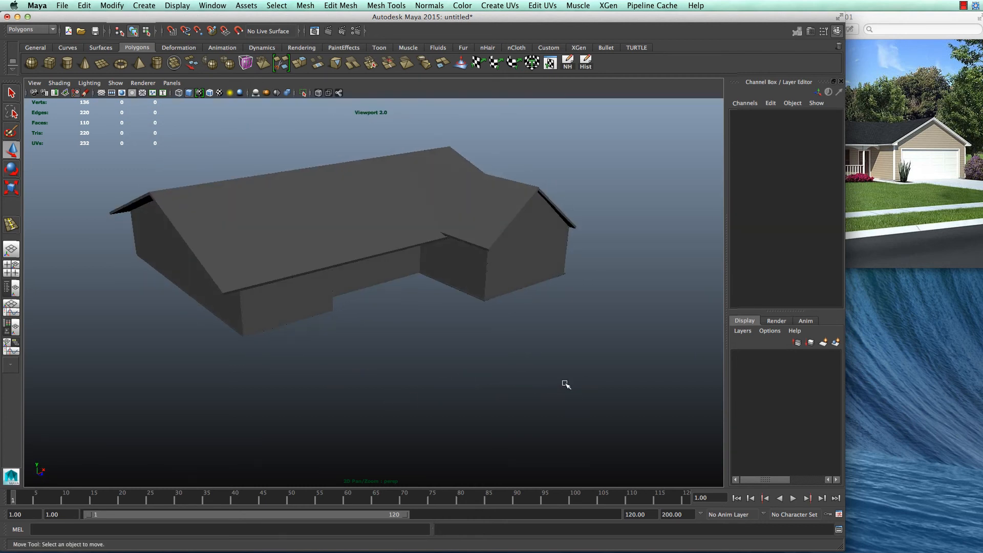
left_click(875, 18)
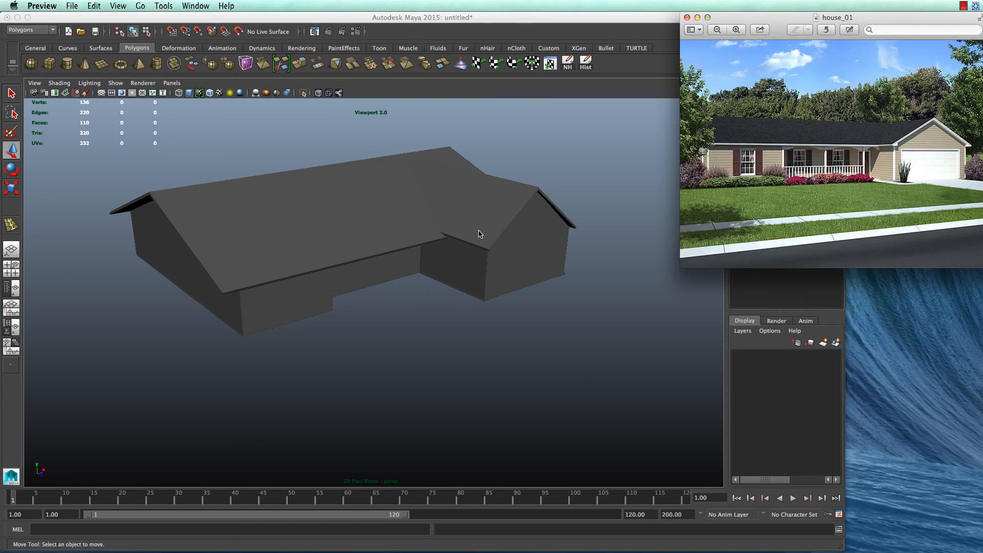